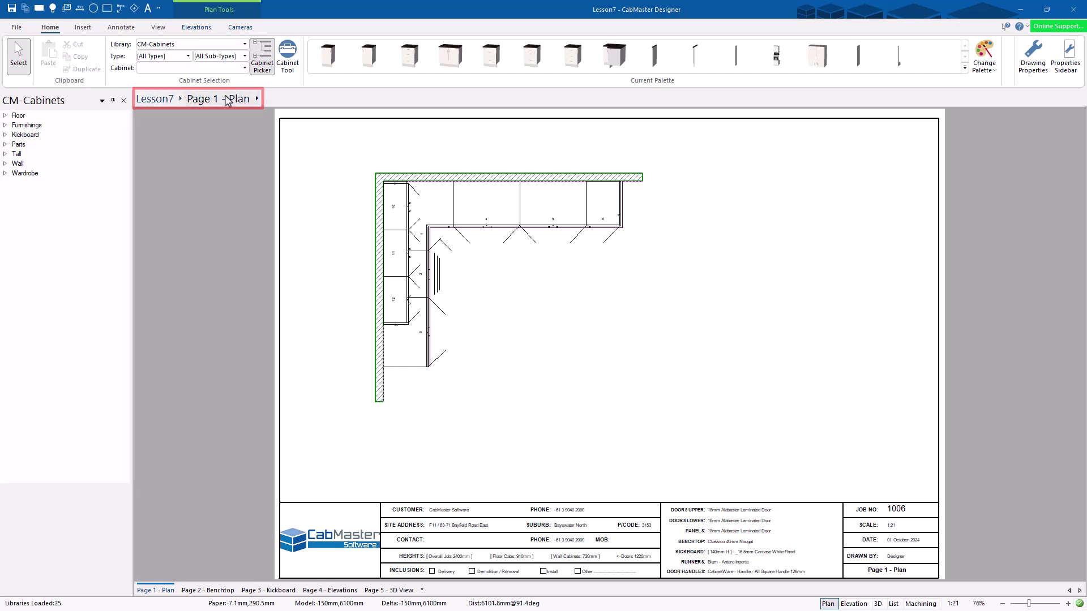
Open cabinet 3: Floor 2 Door from the plan page and delete the width dimension above it.
{"action": "left_click", "coordinate": [256, 99]}
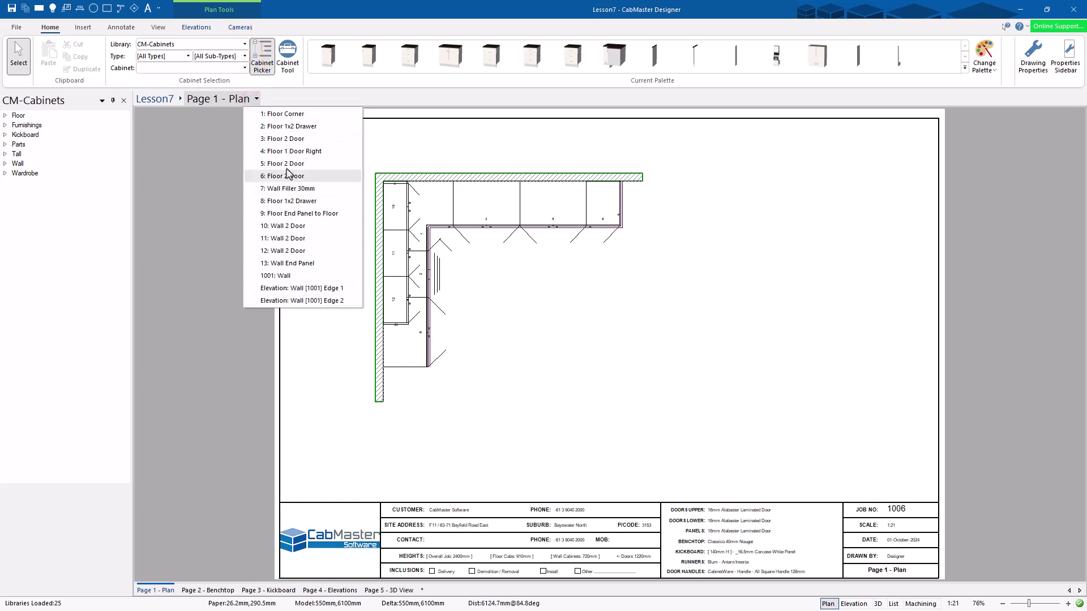
{"action": "left_click", "coordinate": [283, 139]}
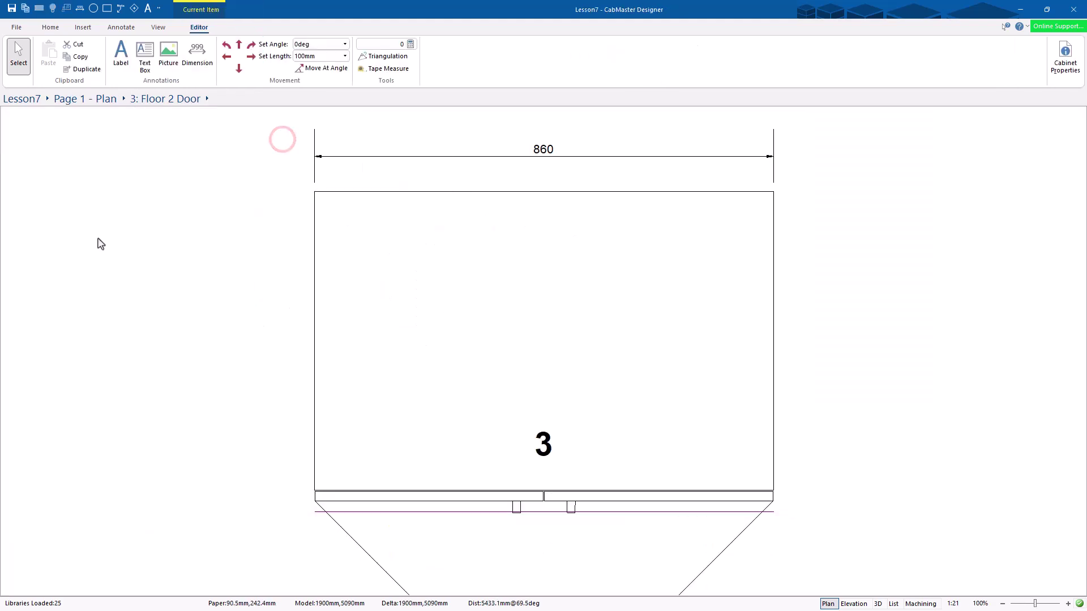
{"action": "left_click_drag", "start_coordinate": [267, 129], "coordinate": [355, 175]}
{"action": "key", "text": "Delete"}
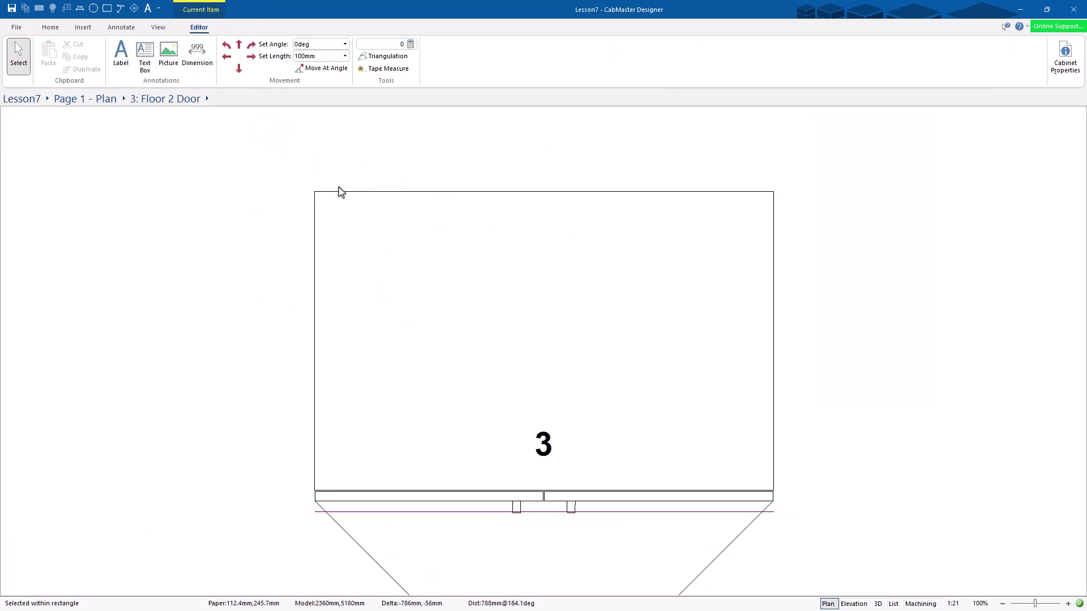
Dimension the cabinet's width between its two rear corners, placing the dimension line just above the cabinet in plan.
{"action": "scroll", "coordinate": [311, 184], "scroll_direction": "down", "scroll_amount": 1}
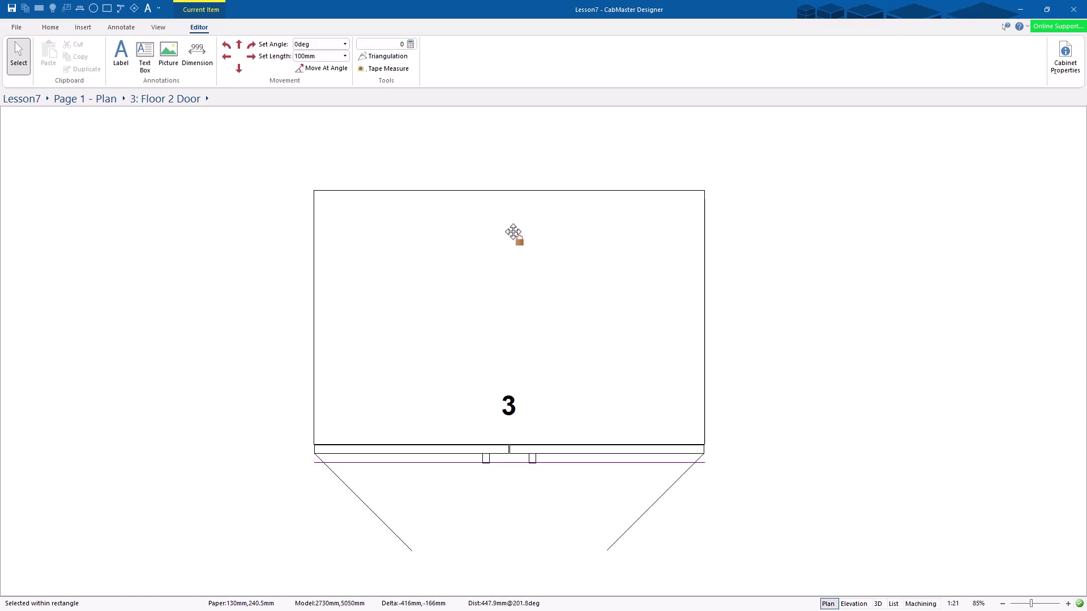
{"action": "left_click", "coordinate": [195, 57]}
{"action": "left_click", "coordinate": [315, 191]}
{"action": "left_click", "coordinate": [704, 192]}
{"action": "left_click", "coordinate": [698, 163]}
{"action": "left_click", "coordinate": [18, 54]}
{"action": "left_click", "coordinate": [145, 194]}
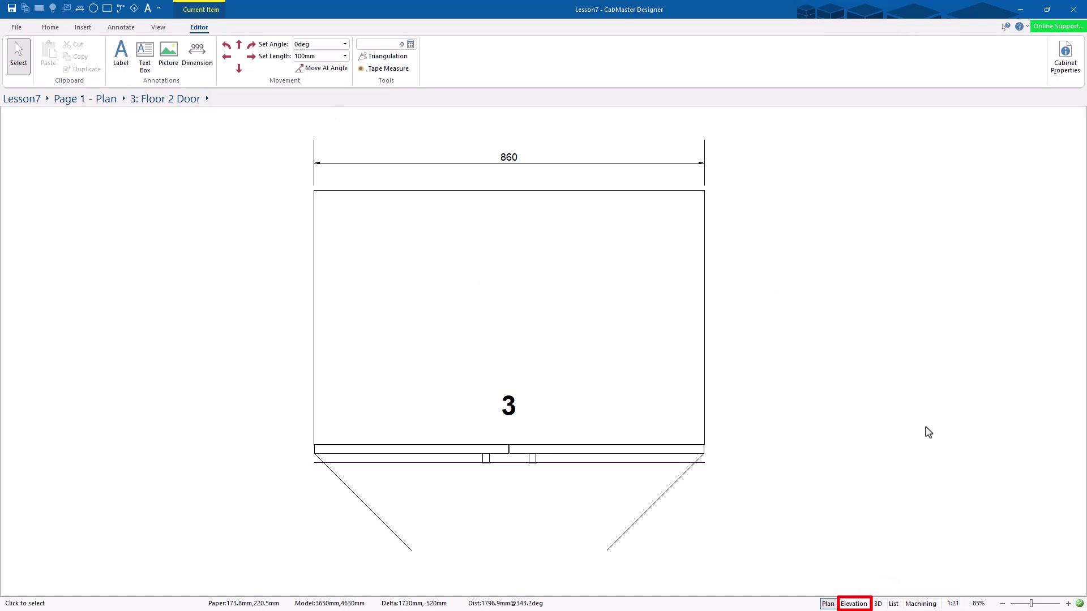
Switch the cabinet to elevation and examine the dimensions in its front, left and right views.
{"action": "left_click", "coordinate": [854, 604]}
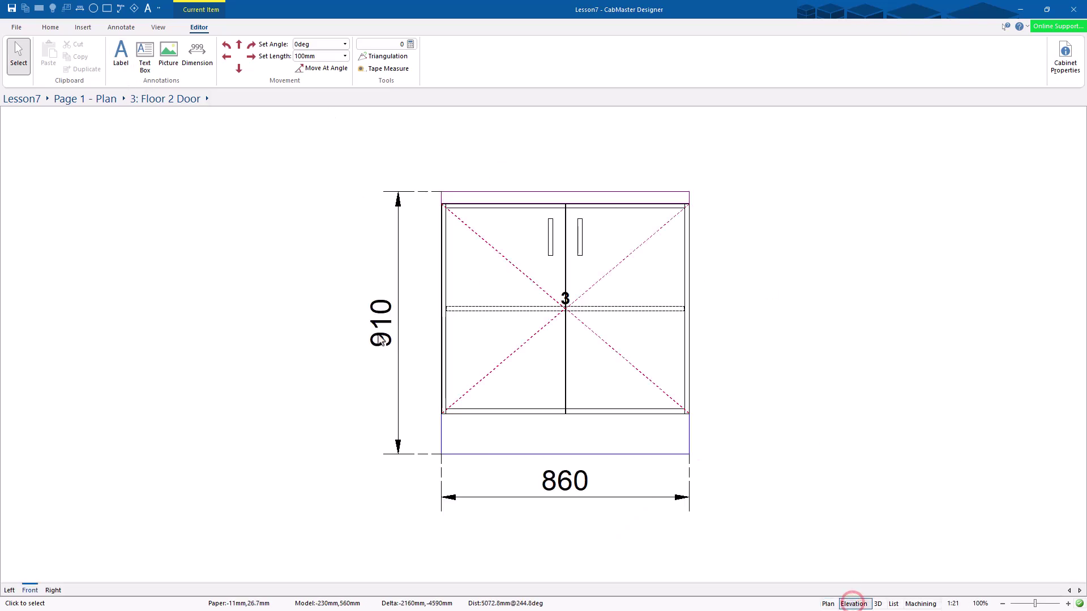
{"action": "left_click", "coordinate": [9, 591]}
{"action": "left_click", "coordinate": [50, 592]}
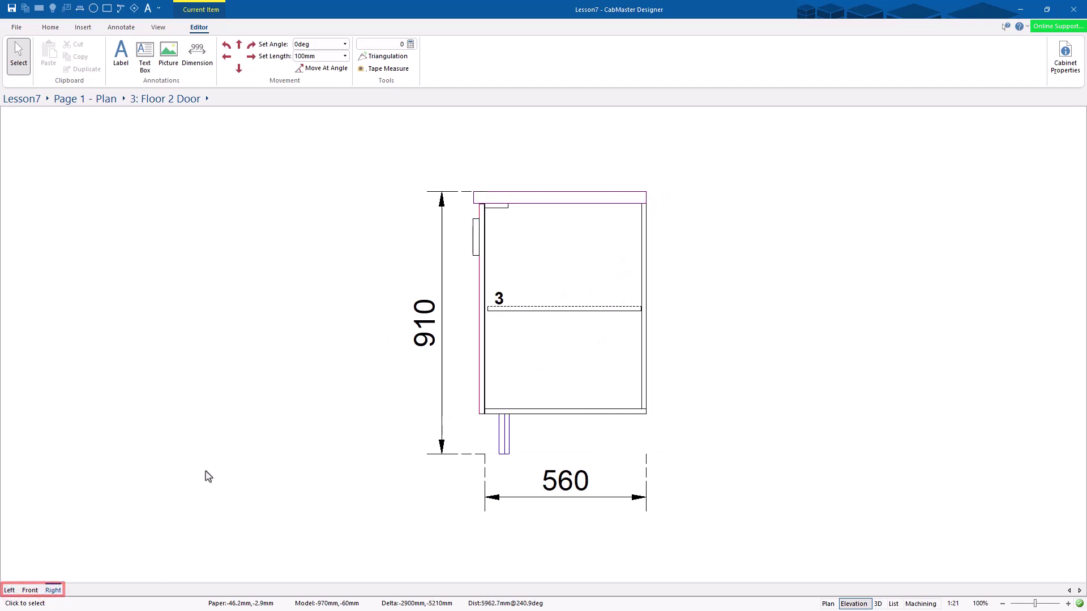
{"action": "left_click", "coordinate": [507, 353]}
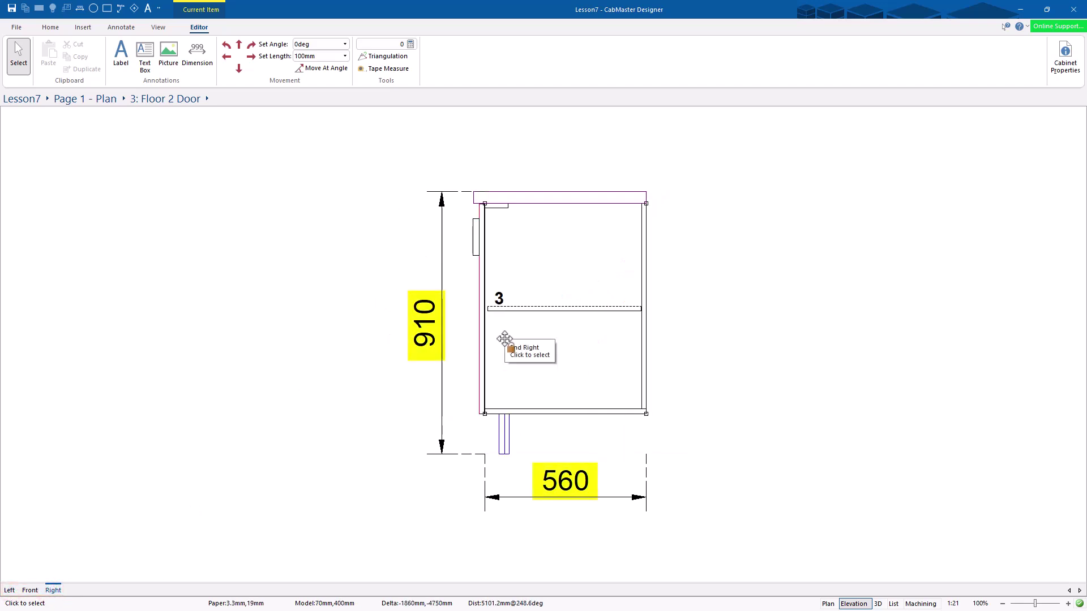
Return to the plan of Page 1 and turn off the top-and-bottom and side dimensions in the Place Elevation style properties.
{"action": "left_click", "coordinate": [93, 99]}
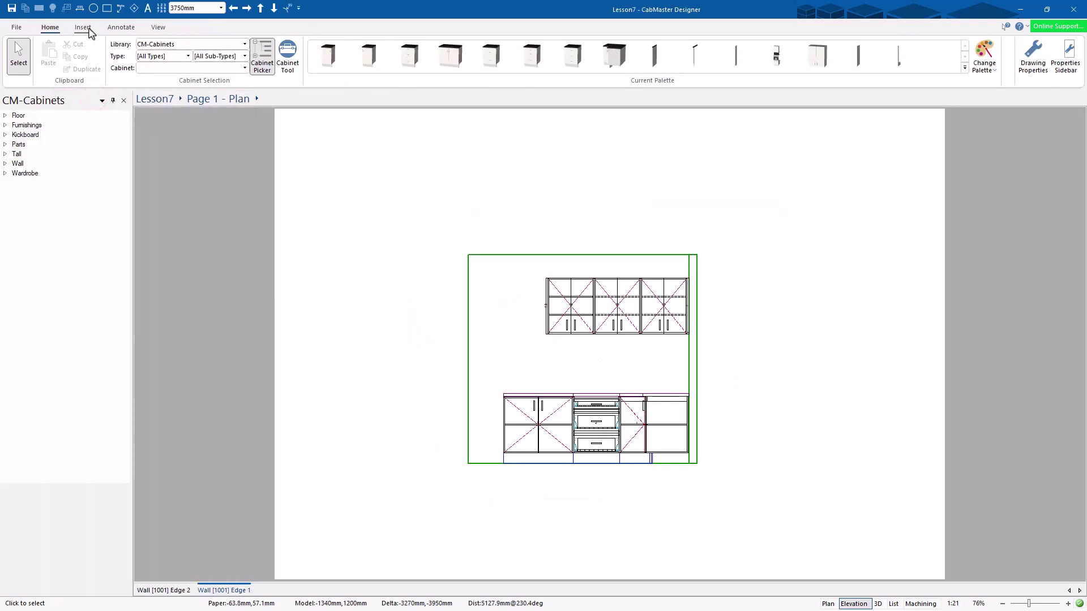
{"action": "left_click", "coordinate": [828, 604]}
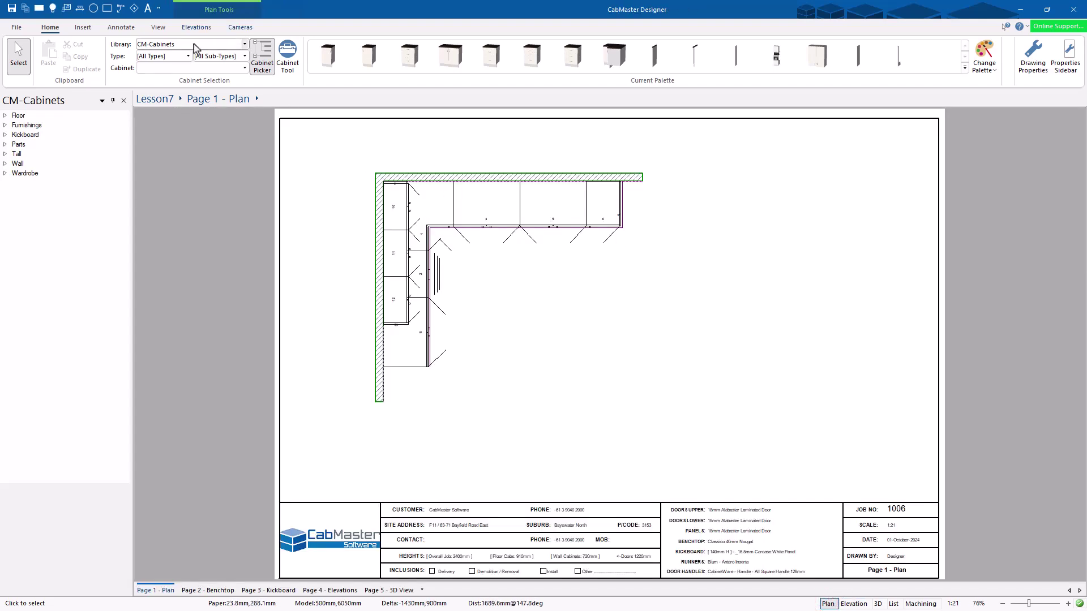
{"action": "left_click", "coordinate": [198, 27]}
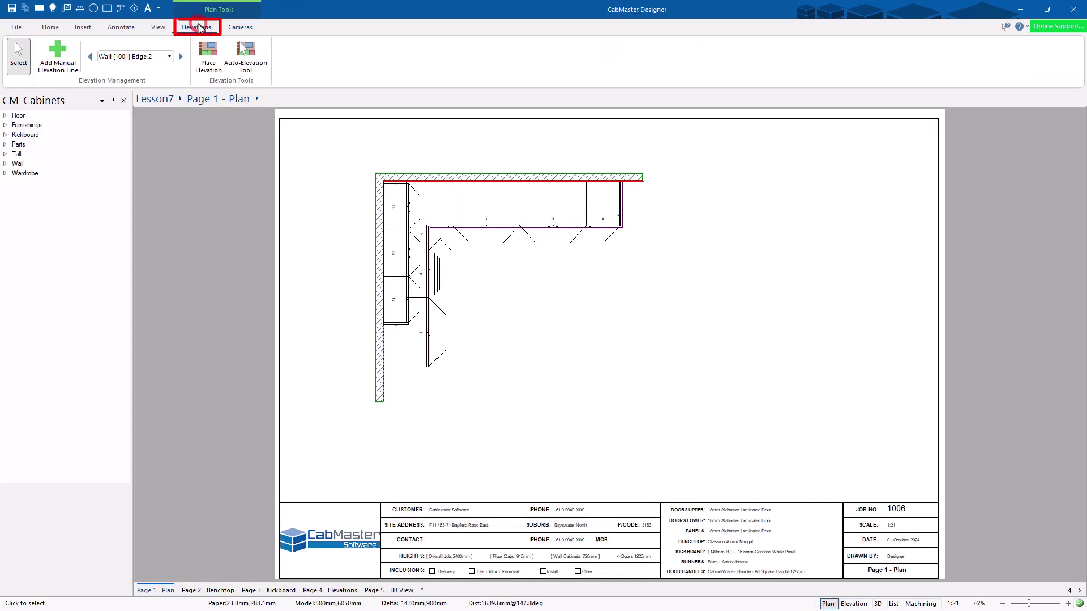
{"action": "right_click", "coordinate": [217, 53]}
{"action": "left_click", "coordinate": [227, 59]}
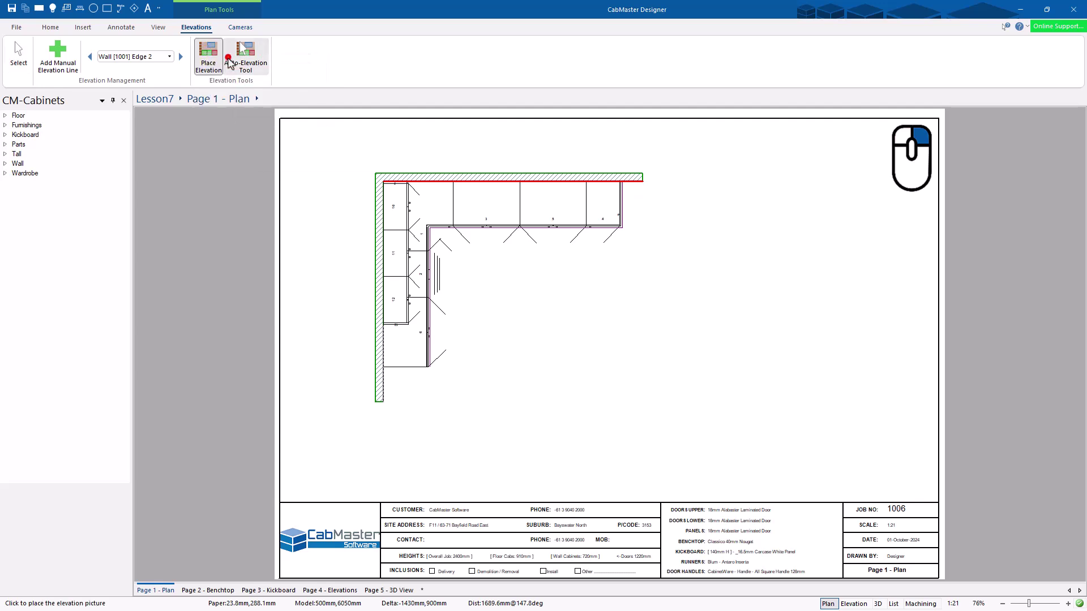
{"action": "left_click", "coordinate": [288, 220]}
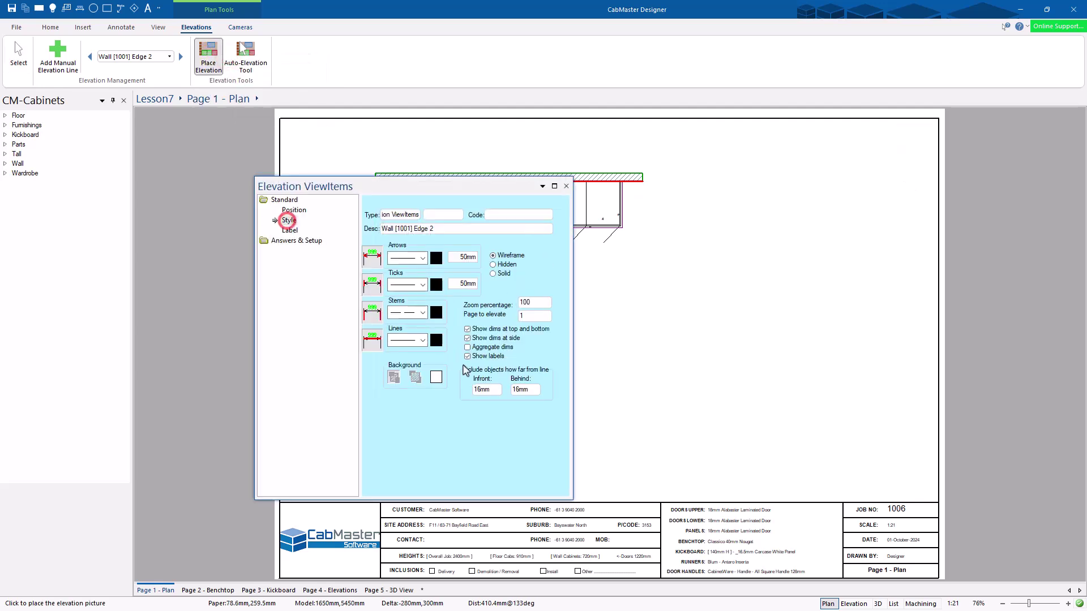
{"action": "left_click", "coordinate": [468, 329]}
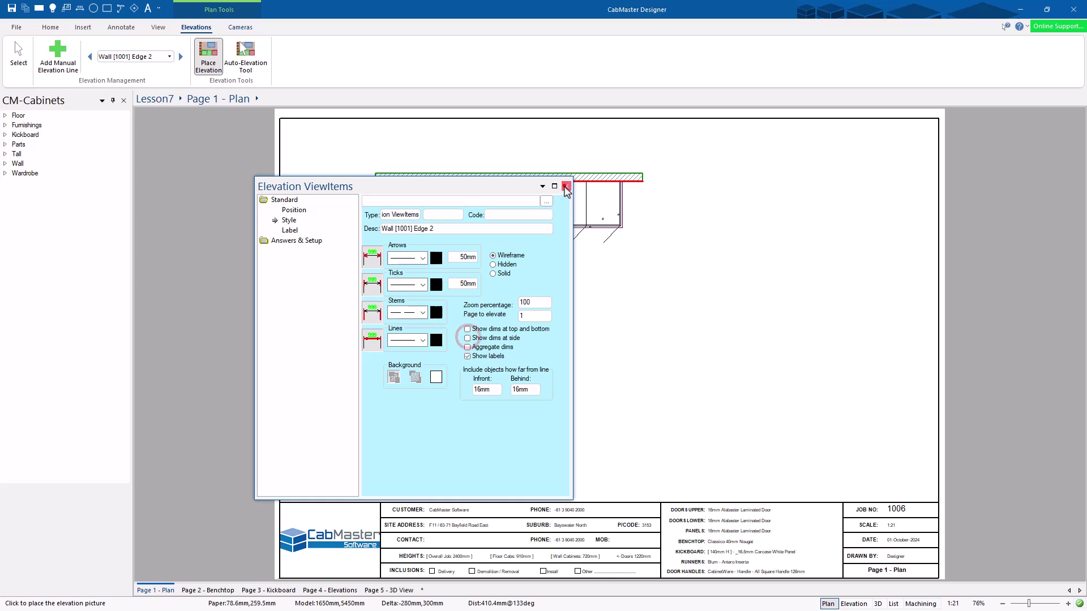
{"action": "left_click", "coordinate": [566, 185]}
Place the Wall [1001] Edge 2 elevation picture beside the plan drawing and remove it again.
{"action": "left_click", "coordinate": [210, 60]}
{"action": "left_click", "coordinate": [773, 270]}
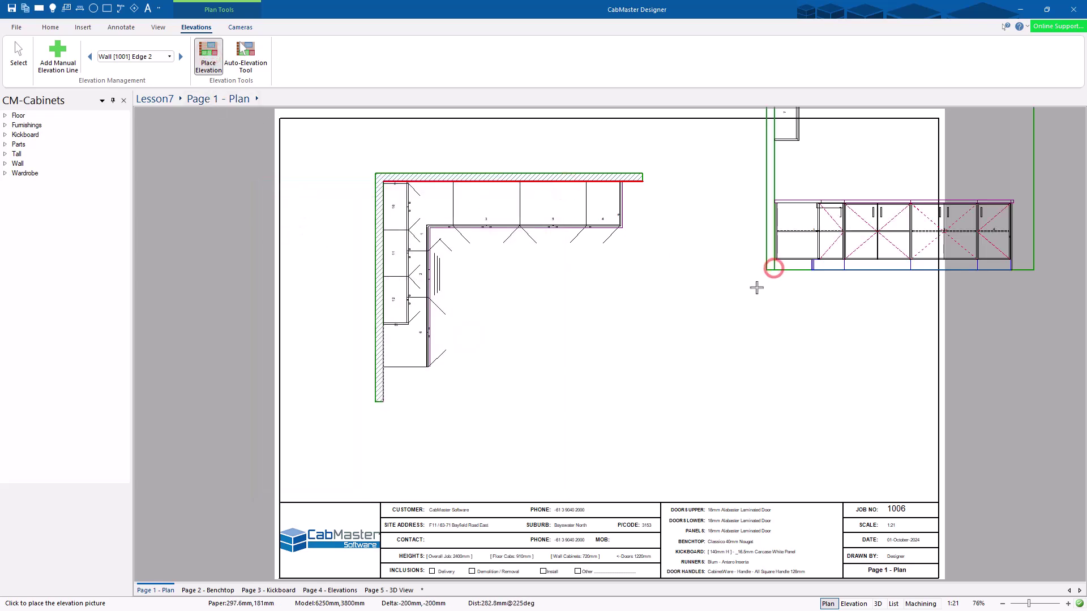
{"action": "left_click", "coordinate": [772, 271]}
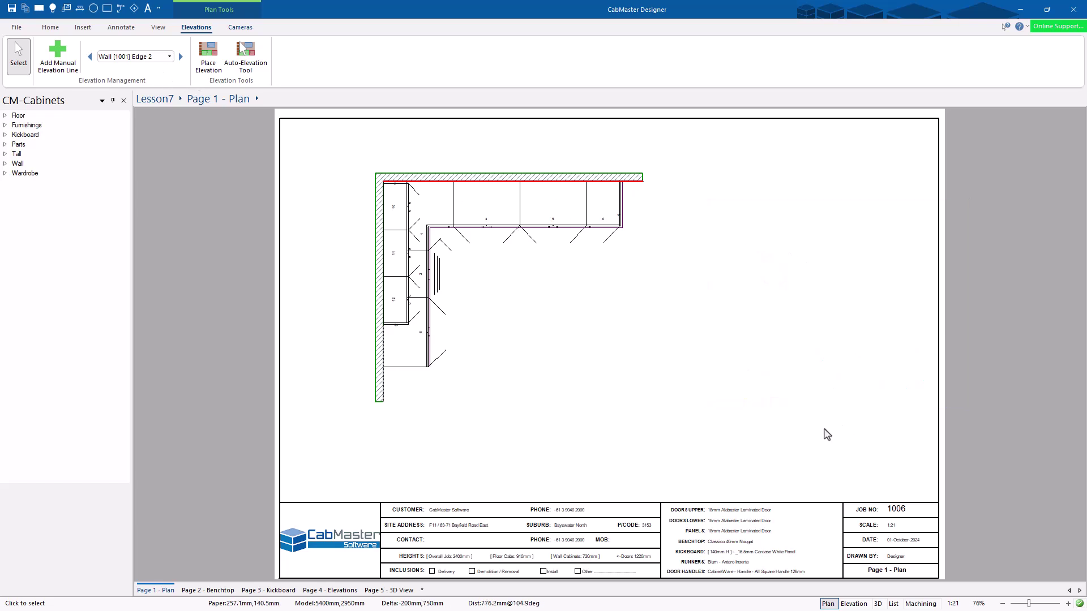
Reopen cabinet 3: Floor 2 Door and show its right-side elevation.
{"action": "left_click", "coordinate": [257, 99]}
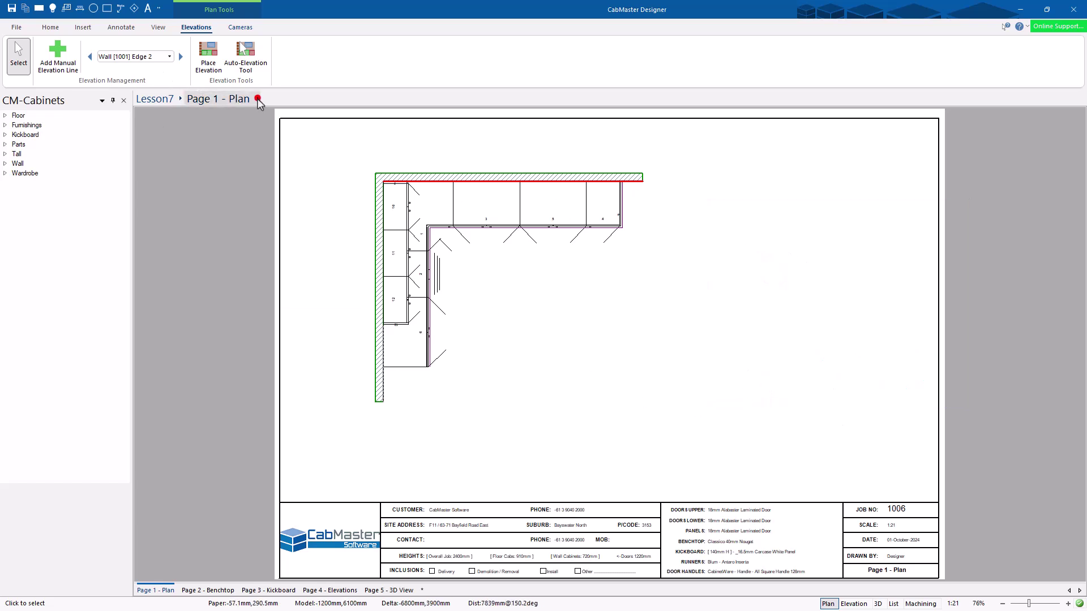
{"action": "left_click", "coordinate": [286, 137]}
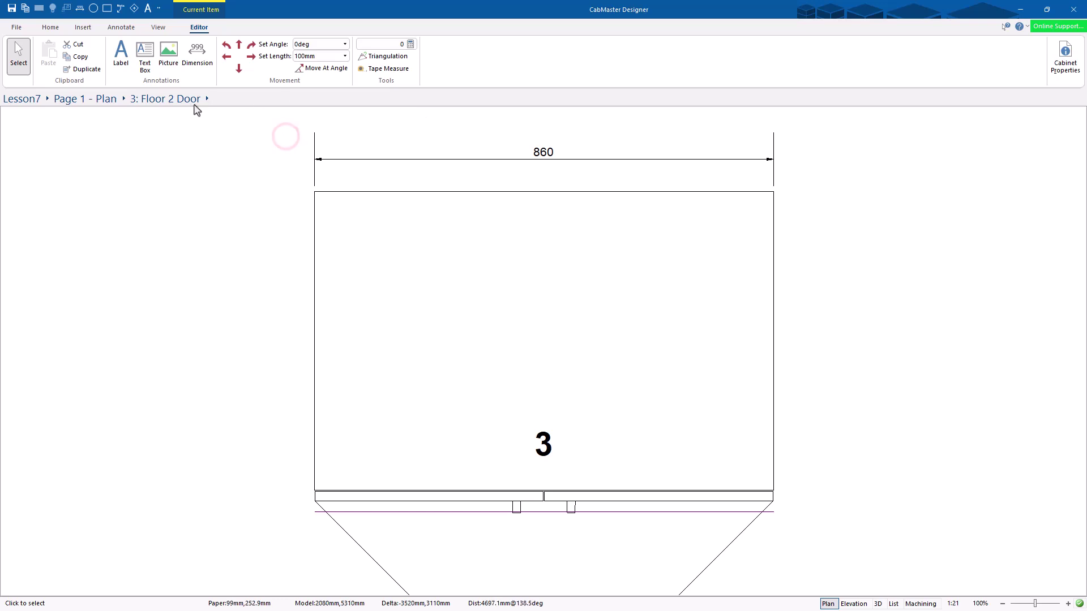
{"action": "left_click", "coordinate": [854, 604]}
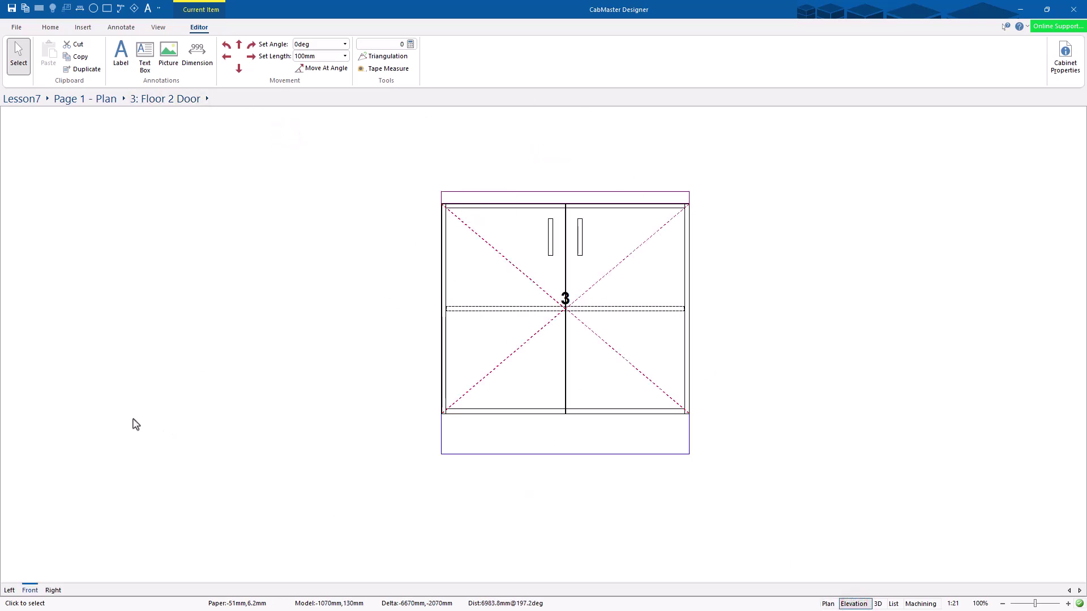
{"action": "left_click", "coordinate": [54, 591]}
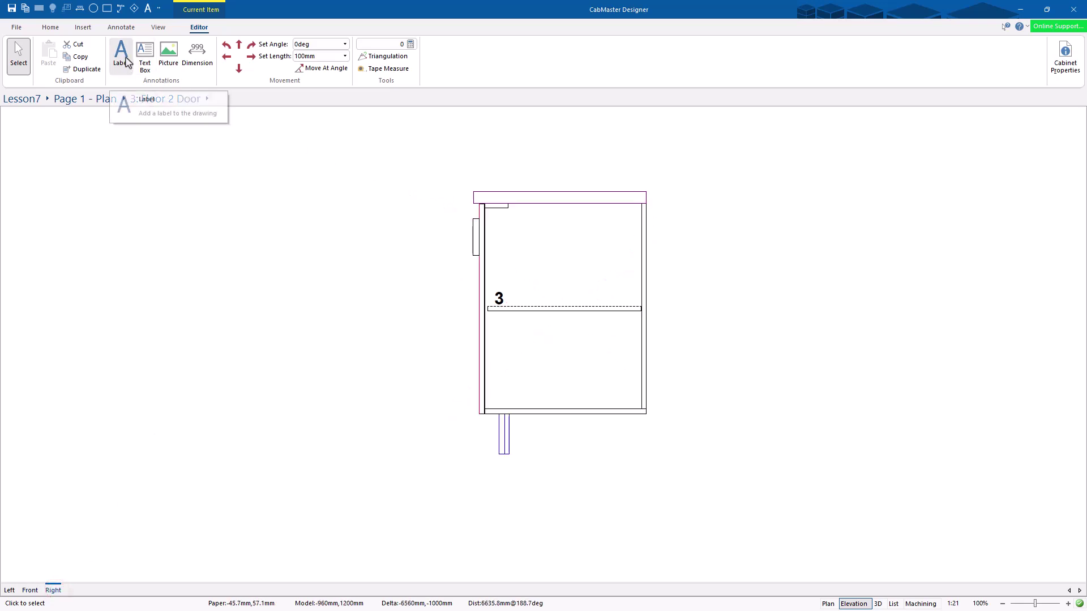
Dimension the height from carcass base to benchtop top and the clearance between bottom panel and shelf, behind the cabinet.
{"action": "left_click", "coordinate": [190, 58]}
{"action": "left_click", "coordinate": [649, 418]}
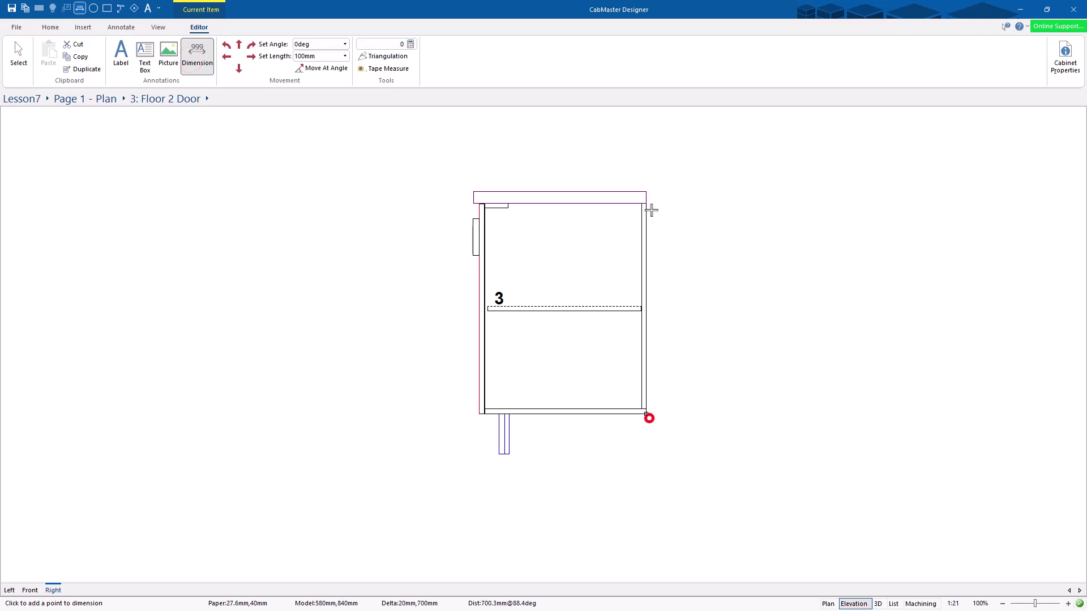
{"action": "left_click", "coordinate": [649, 192]}
{"action": "left_click", "coordinate": [701, 262]}
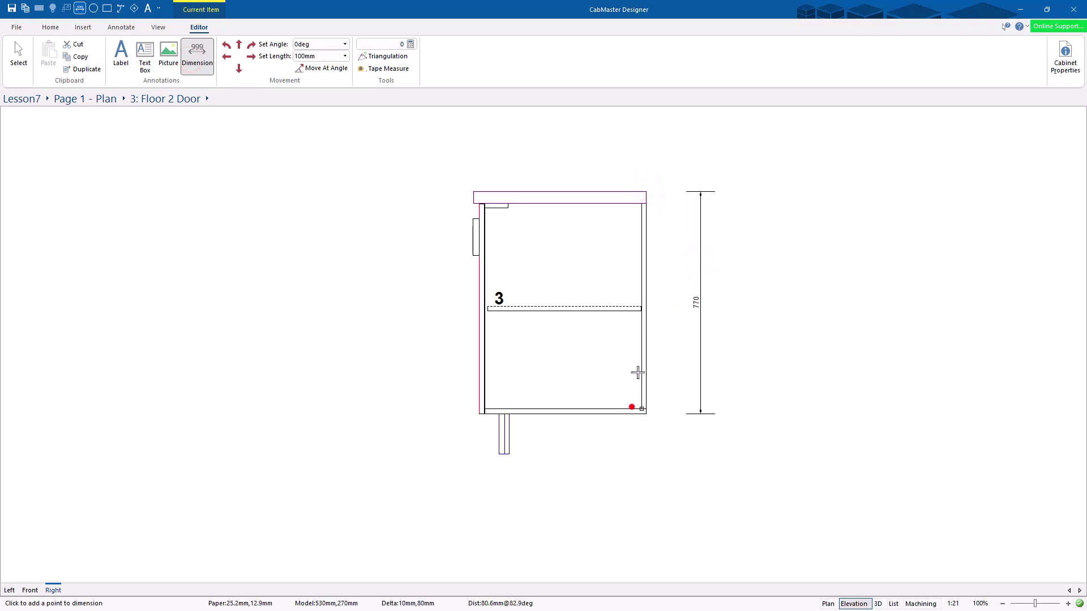
{"action": "left_click", "coordinate": [635, 310]}
{"action": "left_click", "coordinate": [670, 319]}
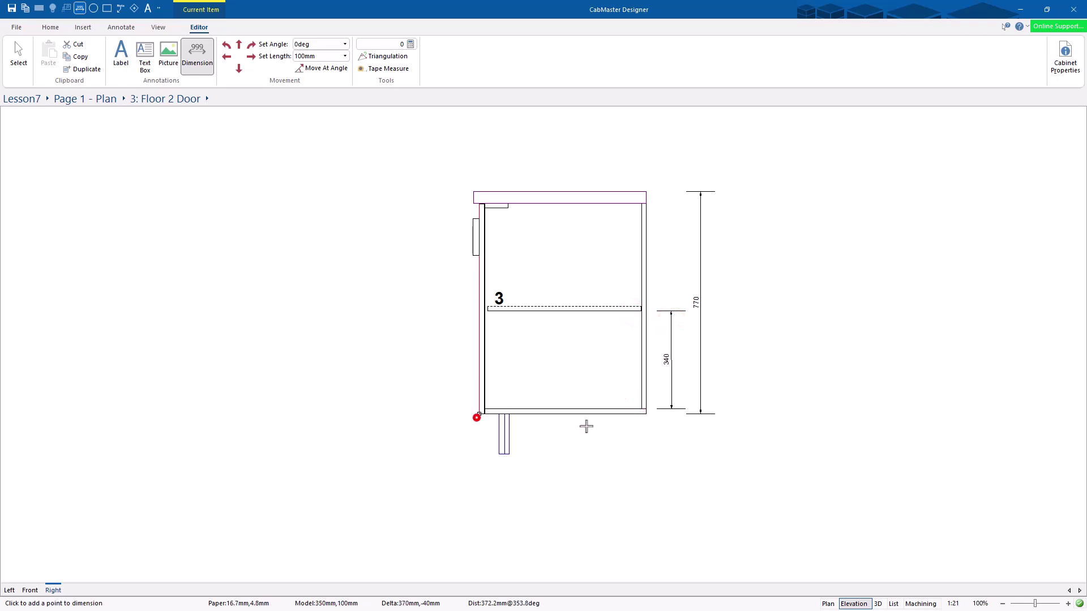
Dimension the cabinet's overall depth from the door face to the back, below the kickboard, and leave the Dimension tool.
{"action": "left_click", "coordinate": [647, 419]}
{"action": "left_click", "coordinate": [609, 473]}
{"action": "left_click", "coordinate": [11, 54]}
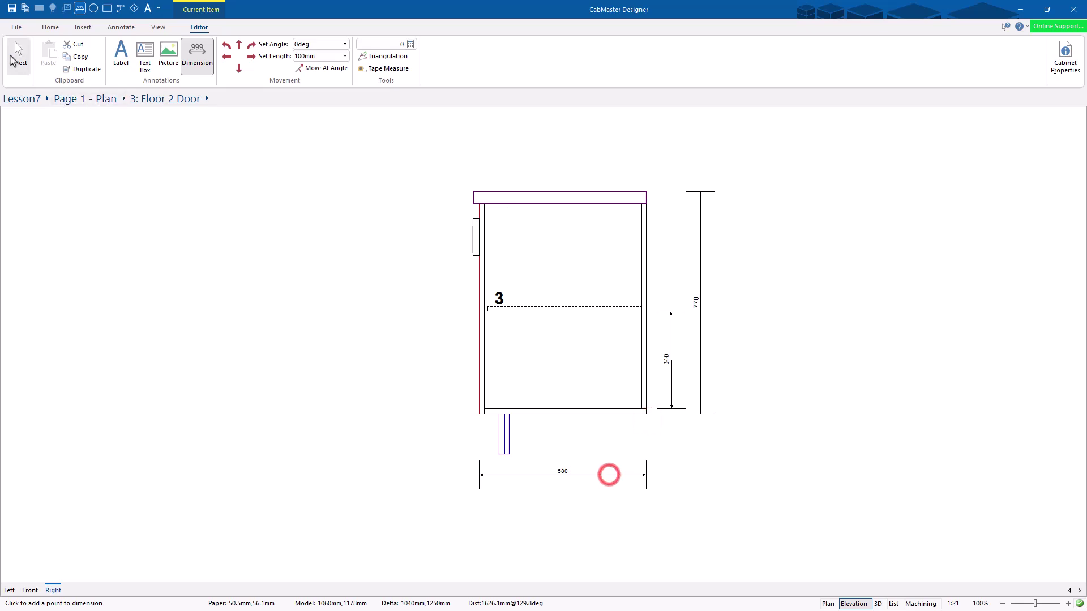
{"action": "left_click", "coordinate": [287, 290]}
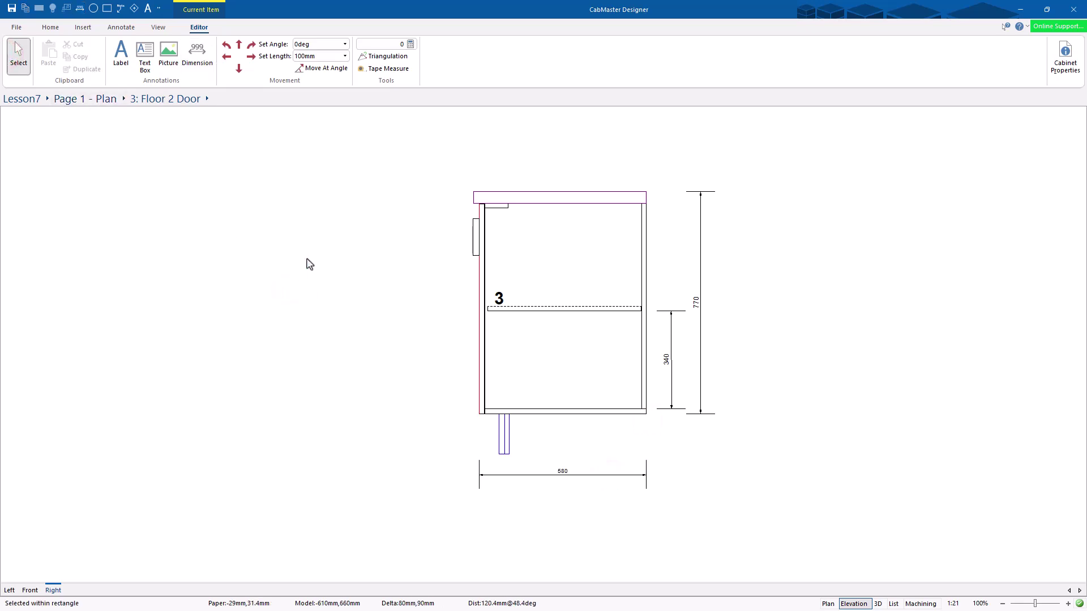
Add a "[ Overall Job: 2400mm ]" label inside the cabinet above the shelf and adjust its position.
{"action": "left_click", "coordinate": [120, 55]}
{"action": "left_click", "coordinate": [556, 272]}
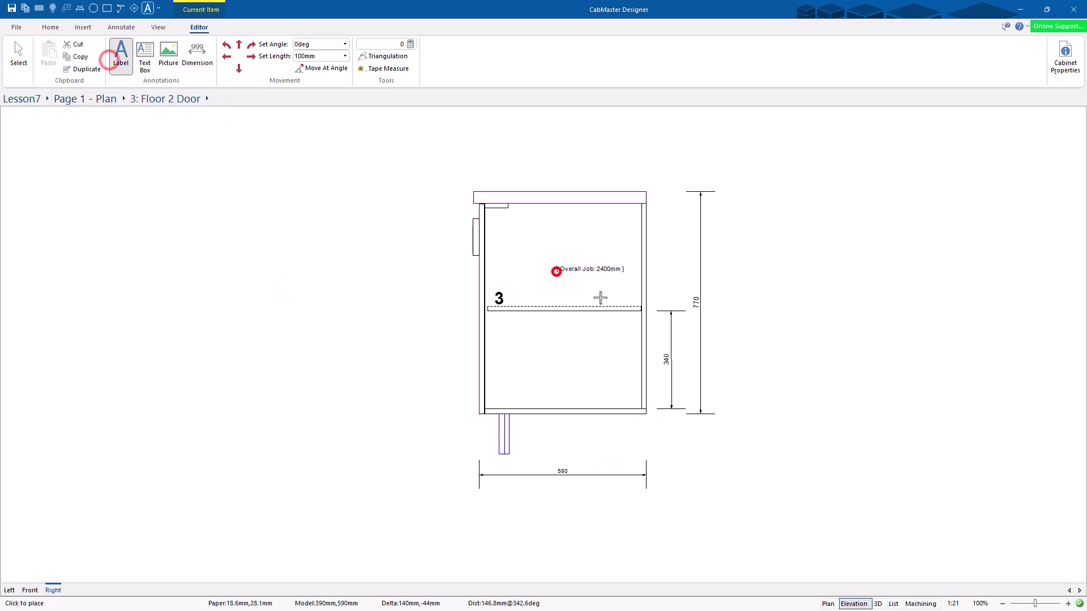
{"action": "left_click", "coordinate": [19, 55]}
{"action": "left_click", "coordinate": [556, 271]}
{"action": "left_click", "coordinate": [447, 277]}
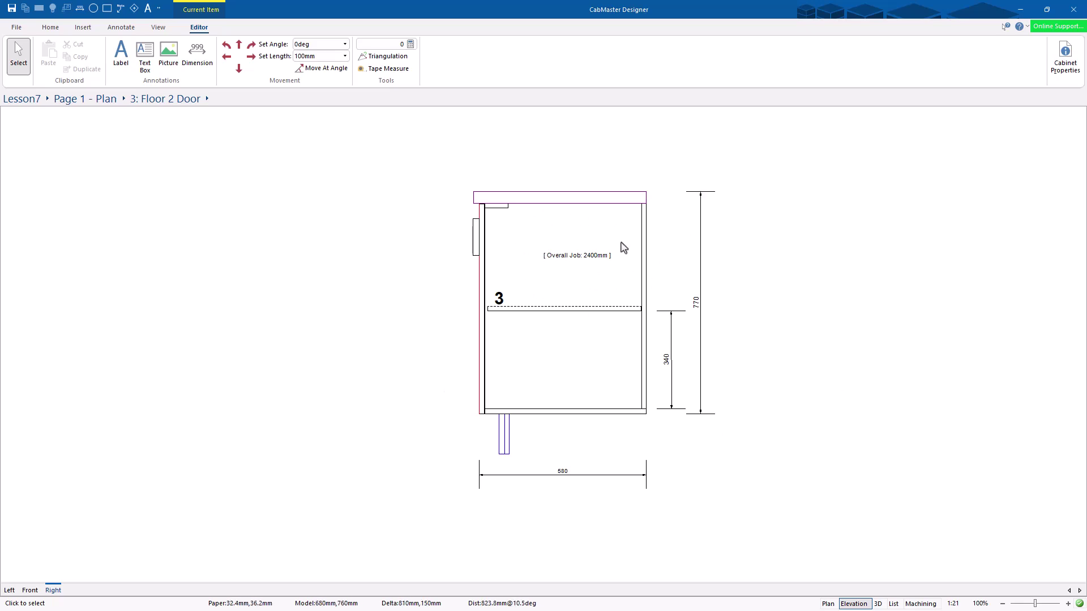
Delete the overall height dimension, the shelf clearance dimension and the overall job label from the right-side elevation.
{"action": "left_click_drag", "start_coordinate": [730, 435], "coordinate": [686, 408]}
{"action": "key", "text": "Delete"}
{"action": "left_click", "coordinate": [562, 257]}
{"action": "key", "text": "Delete"}
{"action": "left_click_drag", "start_coordinate": [694, 505], "coordinate": [615, 481]}
{"action": "left_click", "coordinate": [693, 454]}
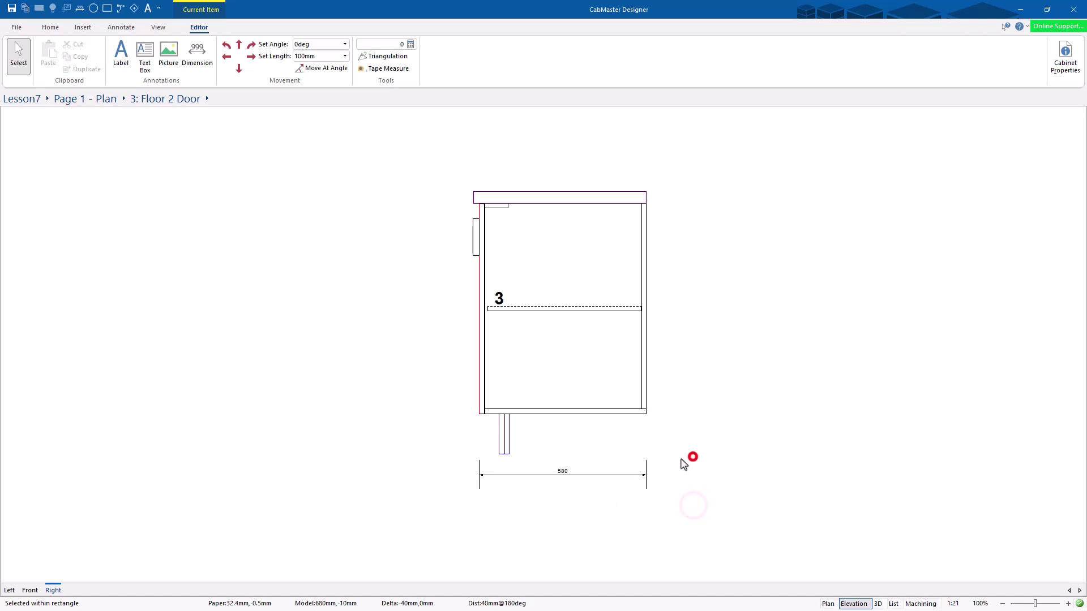
Examine the cabinet in its front elevation and in the 3D view from several angles.
{"action": "left_click", "coordinate": [30, 590]}
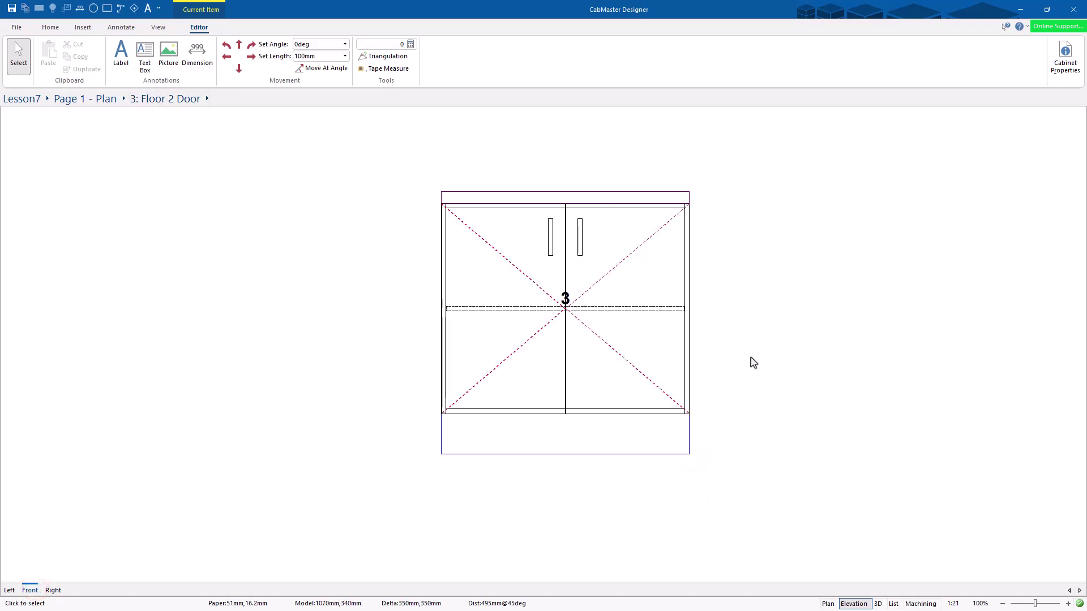
{"action": "left_click", "coordinate": [878, 604]}
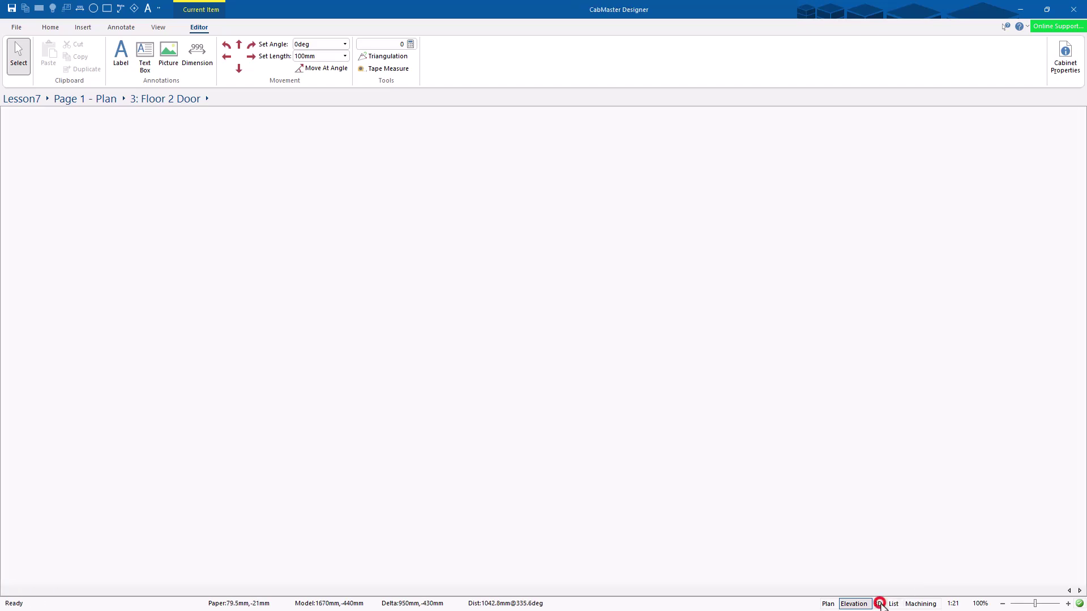
{"action": "left_click", "coordinate": [620, 287]}
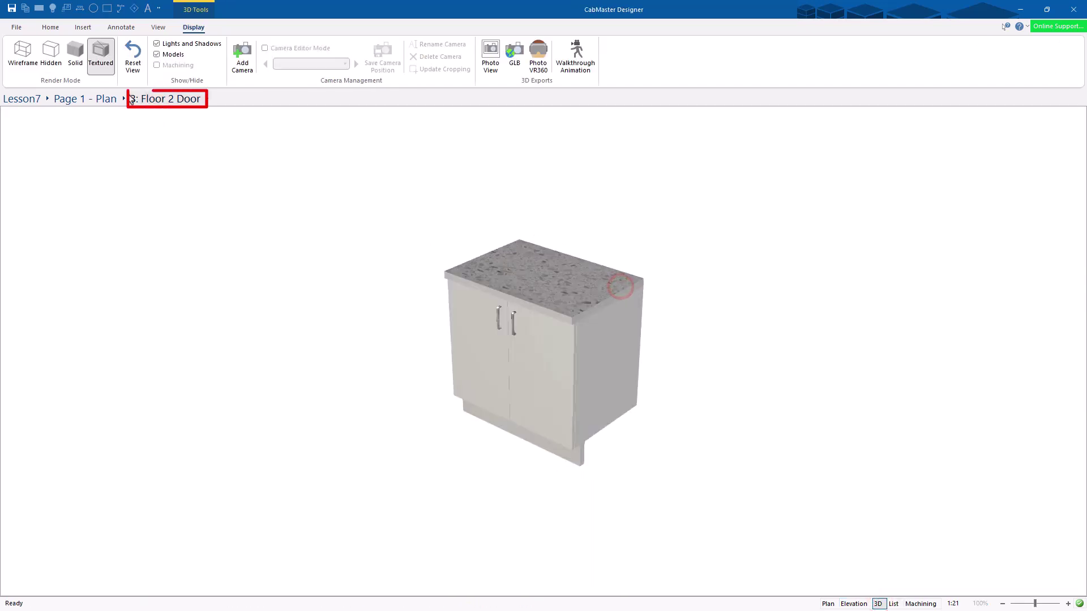
{"action": "left_click_drag", "start_coordinate": [468, 349], "coordinate": [420, 380]}
{"action": "left_click_drag", "start_coordinate": [669, 299], "coordinate": [453, 304]}
{"action": "left_click_drag", "start_coordinate": [623, 324], "coordinate": [622, 296]}
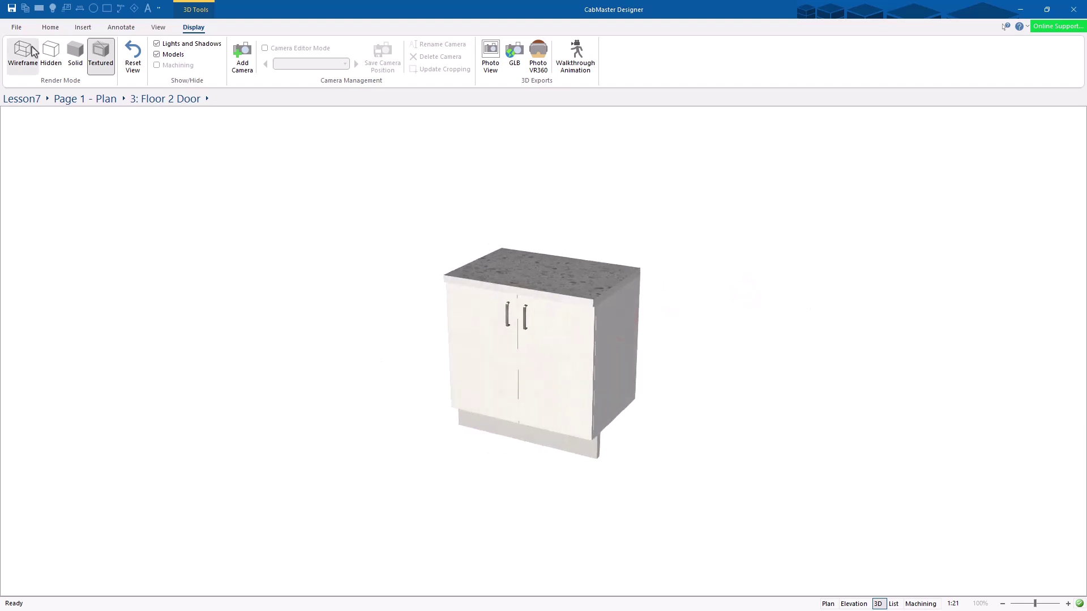
Render the 3D cabinet in Wireframe and Hidden modes, orbit around it, and return to its plan view.
{"action": "left_click", "coordinate": [51, 54]}
{"action": "left_click", "coordinate": [22, 55]}
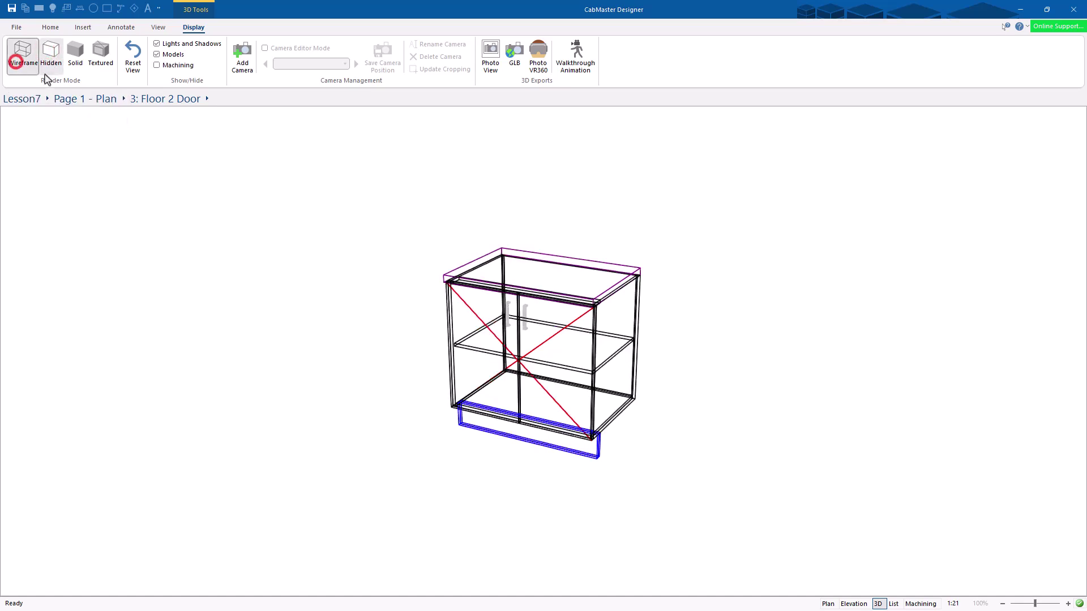
{"action": "left_click", "coordinate": [49, 54]}
{"action": "mouse_move", "coordinate": [431, 306]}
{"action": "left_mouse_down"}
{"action": "mouse_move", "coordinate": [511, 341]}
{"action": "mouse_move", "coordinate": [897, 300]}
{"action": "left_mouse_up"}
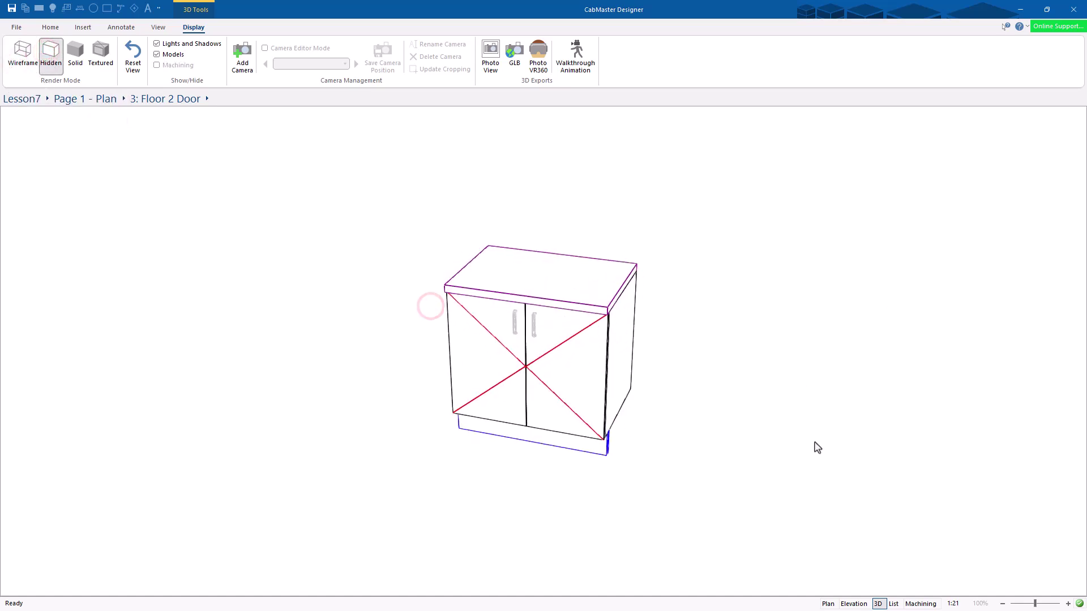
{"action": "left_click", "coordinate": [828, 604]}
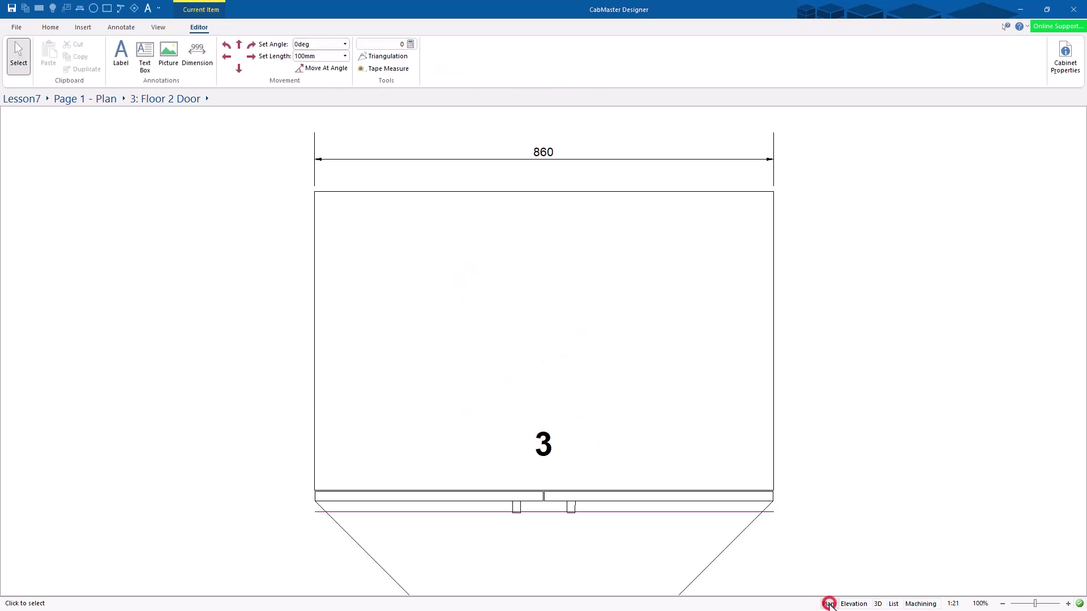
Open the cabinet's End Left part in its machining view and unlock it for editing.
{"action": "scroll", "coordinate": [577, 348], "scroll_direction": "down", "scroll_amount": 4}
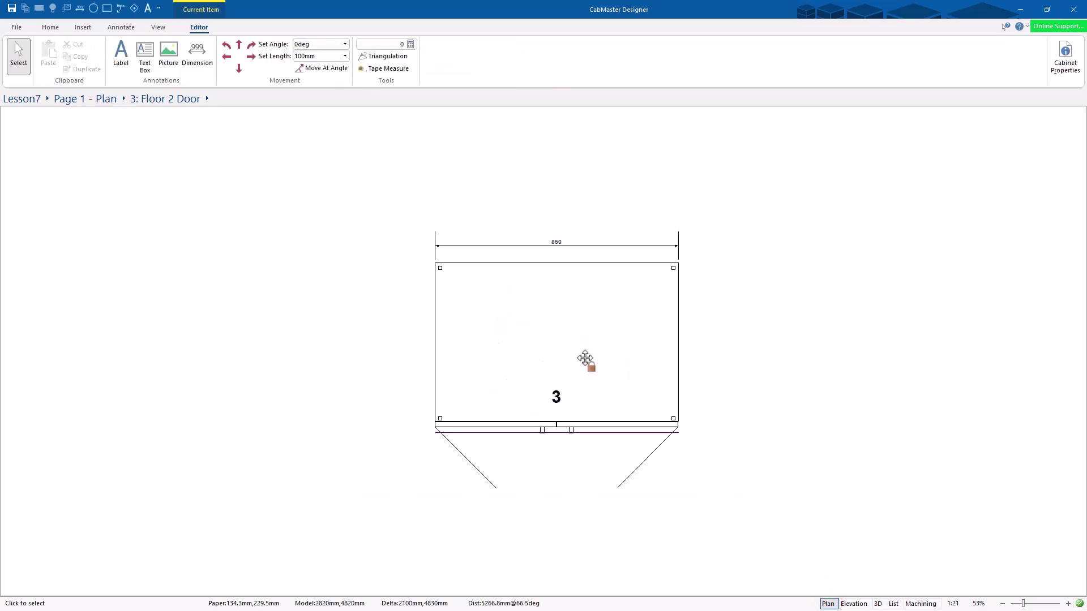
{"action": "left_click", "coordinate": [207, 99]}
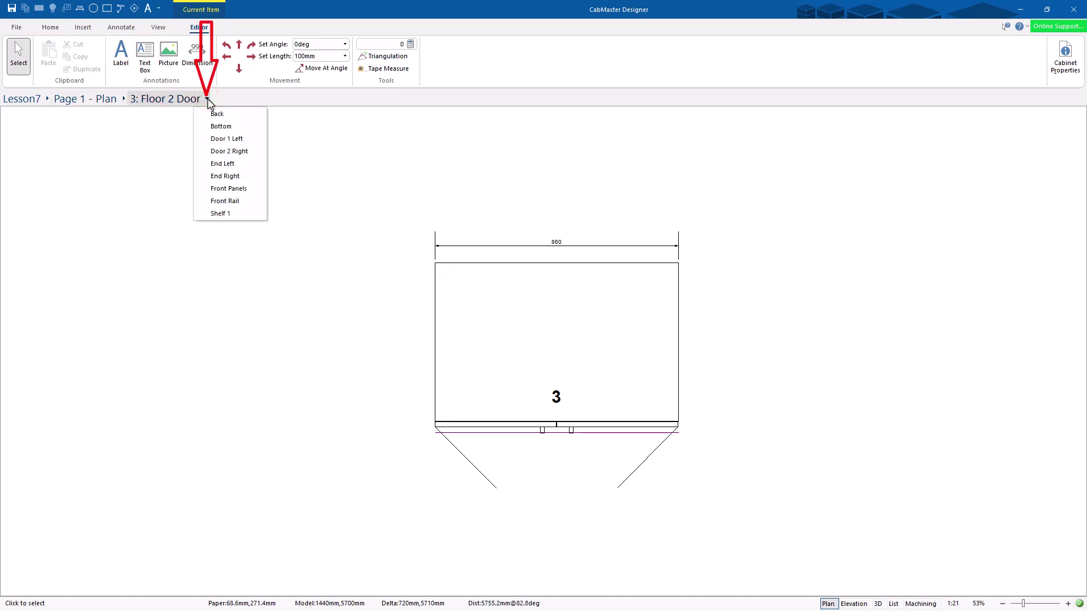
{"action": "left_click", "coordinate": [160, 99]}
{"action": "left_click", "coordinate": [206, 100]}
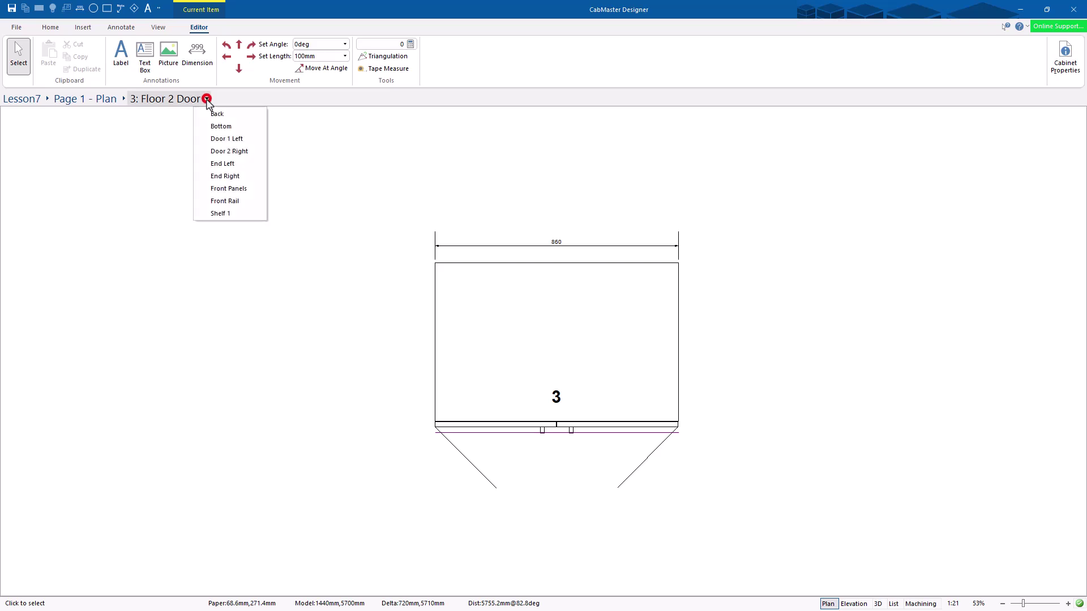
{"action": "left_click", "coordinate": [230, 165]}
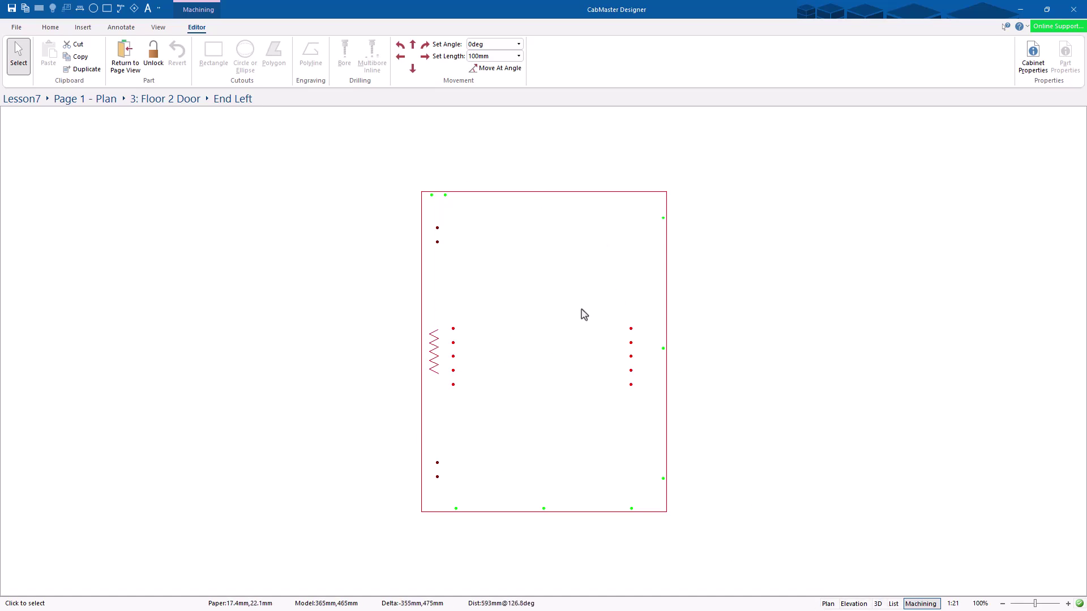
{"action": "left_click", "coordinate": [715, 309]}
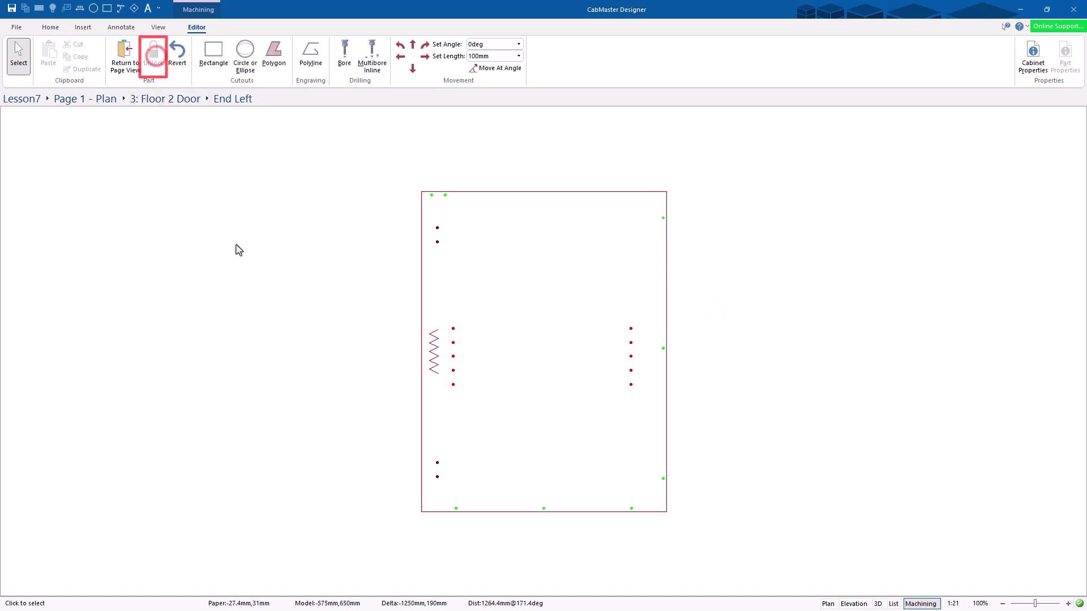
Move the uppermost hinge hole on the End Left panel 100 mm to the right as a single hole.
{"action": "scroll", "coordinate": [377, 306], "scroll_direction": "up", "scroll_amount": 2}
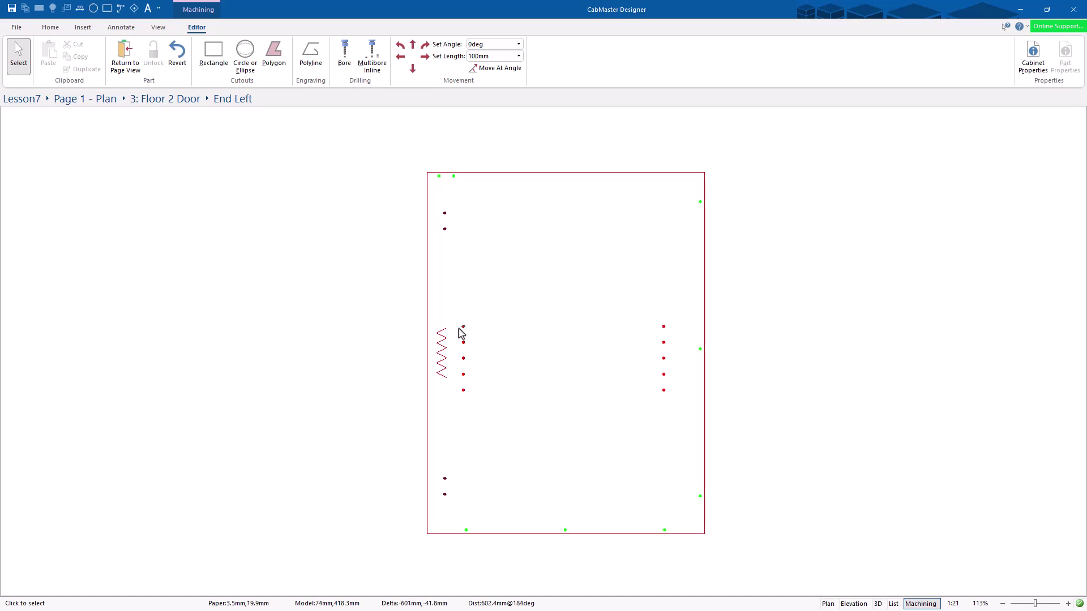
{"action": "right_click", "coordinate": [444, 214]}
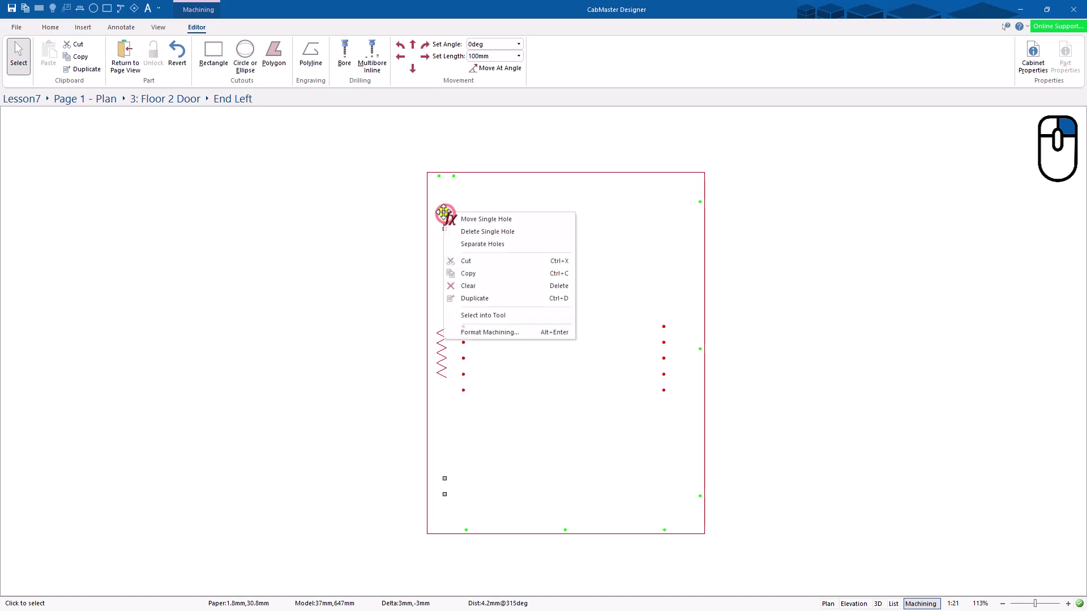
{"action": "left_click", "coordinate": [484, 220]}
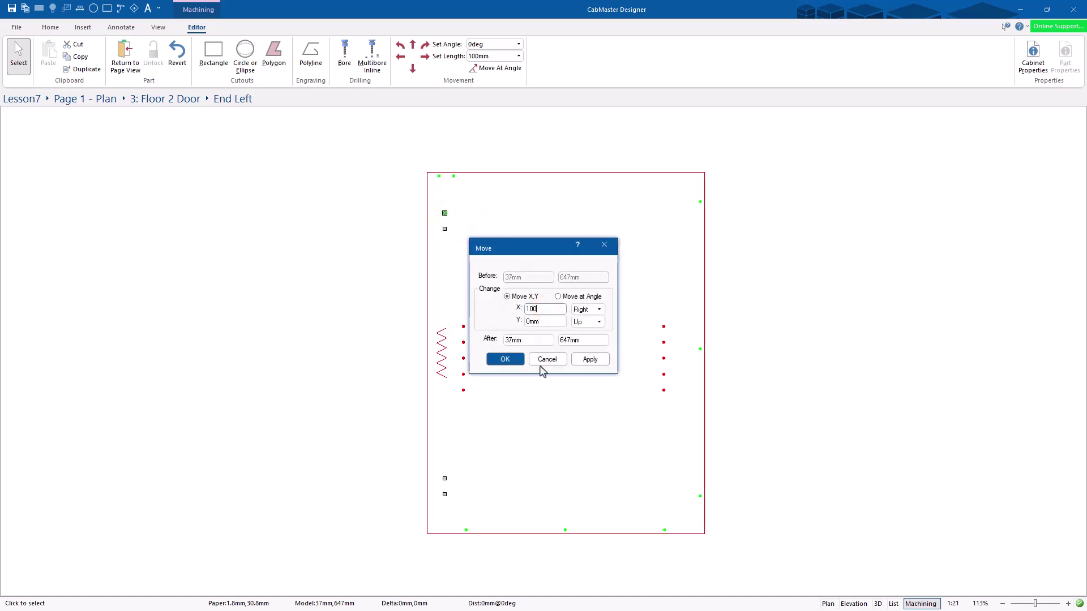
{"action": "type", "text": "100"}
{"action": "left_click", "coordinate": [585, 311]}
{"action": "left_click", "coordinate": [583, 310]}
{"action": "left_click", "coordinate": [505, 358]}
{"action": "left_click", "coordinate": [359, 226]}
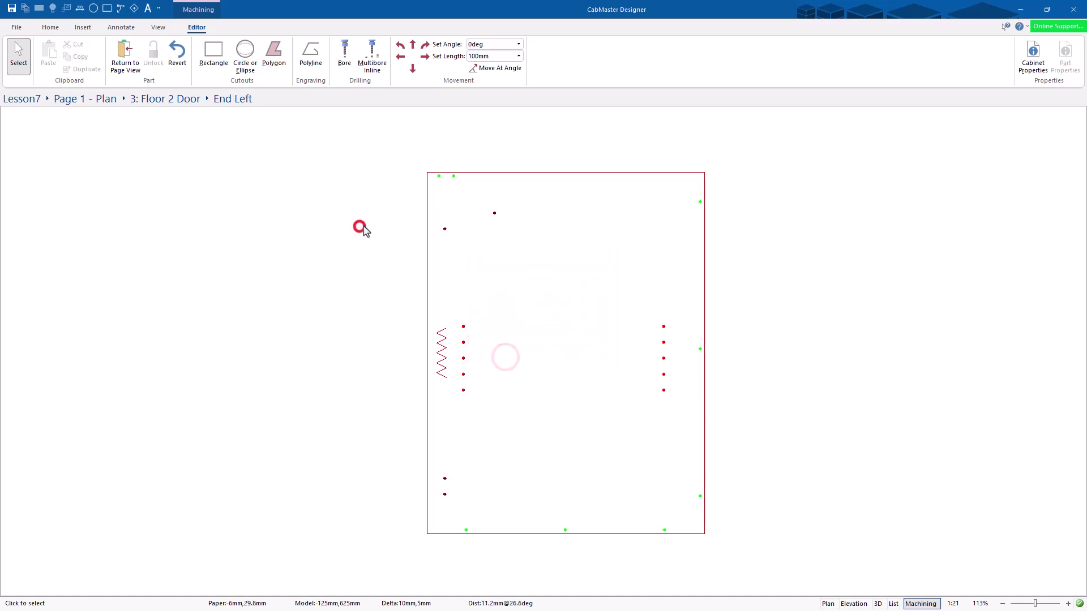
Delete the whole group of hinge holes along the panel's left edge.
{"action": "right_click", "coordinate": [445, 229]}
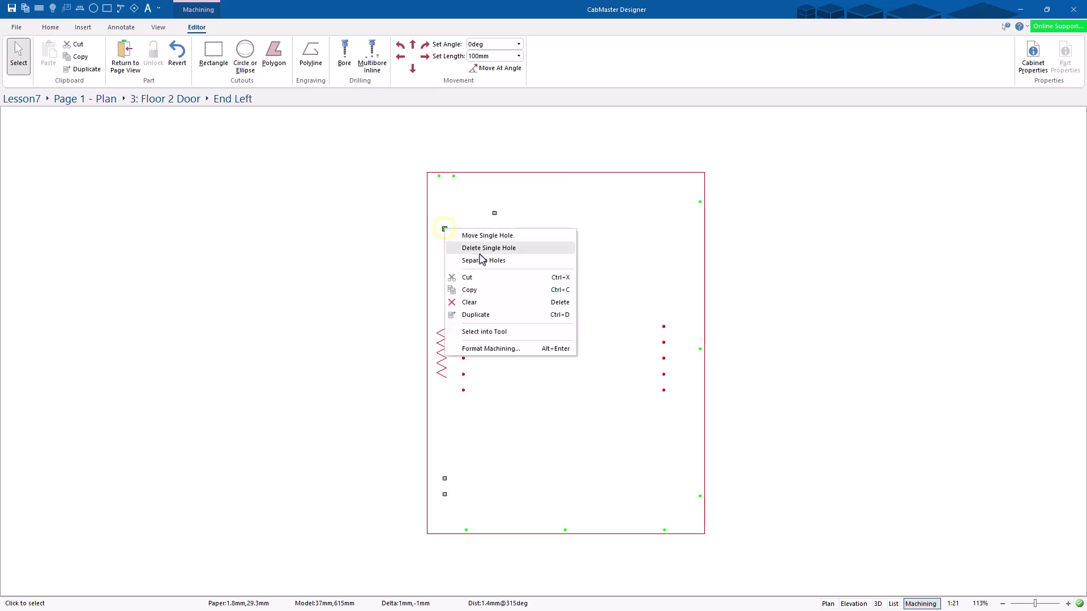
{"action": "left_click", "coordinate": [486, 304]}
{"action": "left_click", "coordinate": [543, 284]}
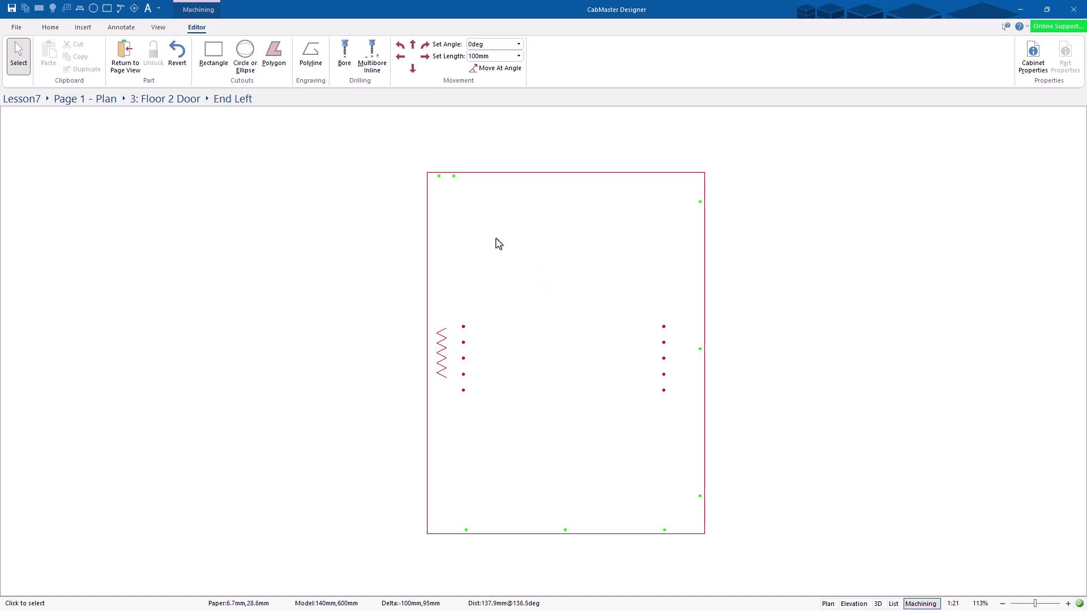
Split the repeated shelf hole pattern into two independent columns and select each column in turn.
{"action": "left_click", "coordinate": [463, 328]}
{"action": "right_click", "coordinate": [463, 327]}
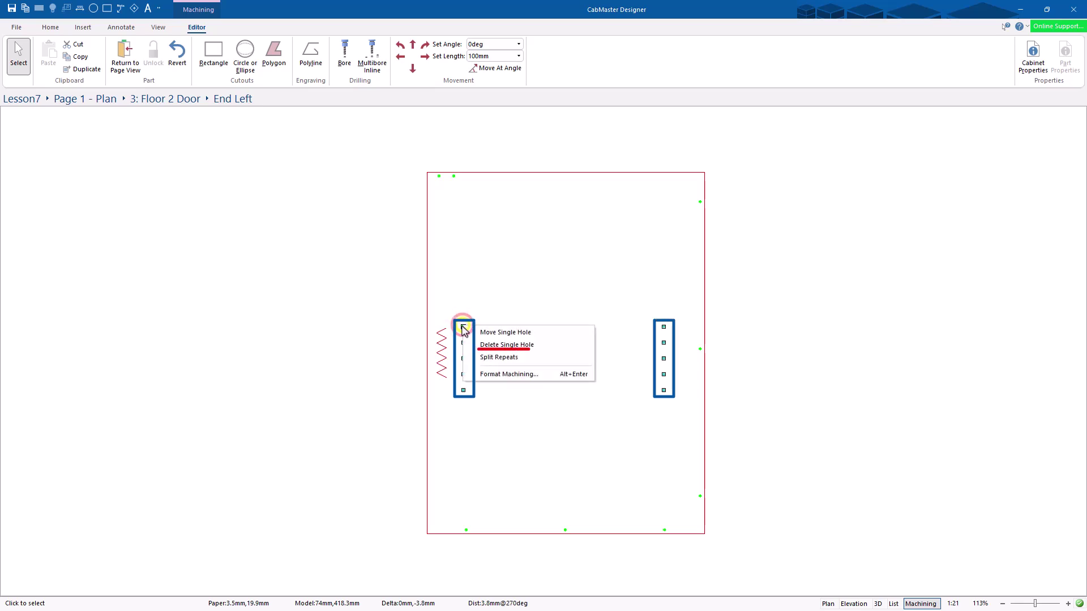
{"action": "left_click", "coordinate": [506, 358]}
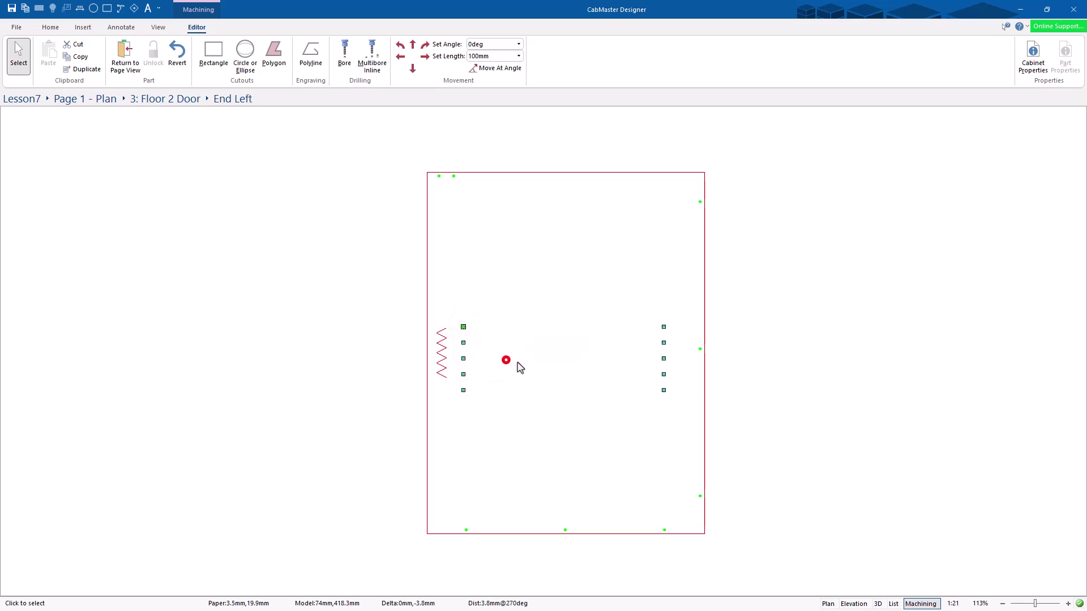
{"action": "left_click", "coordinate": [461, 327]}
{"action": "left_click", "coordinate": [664, 326]}
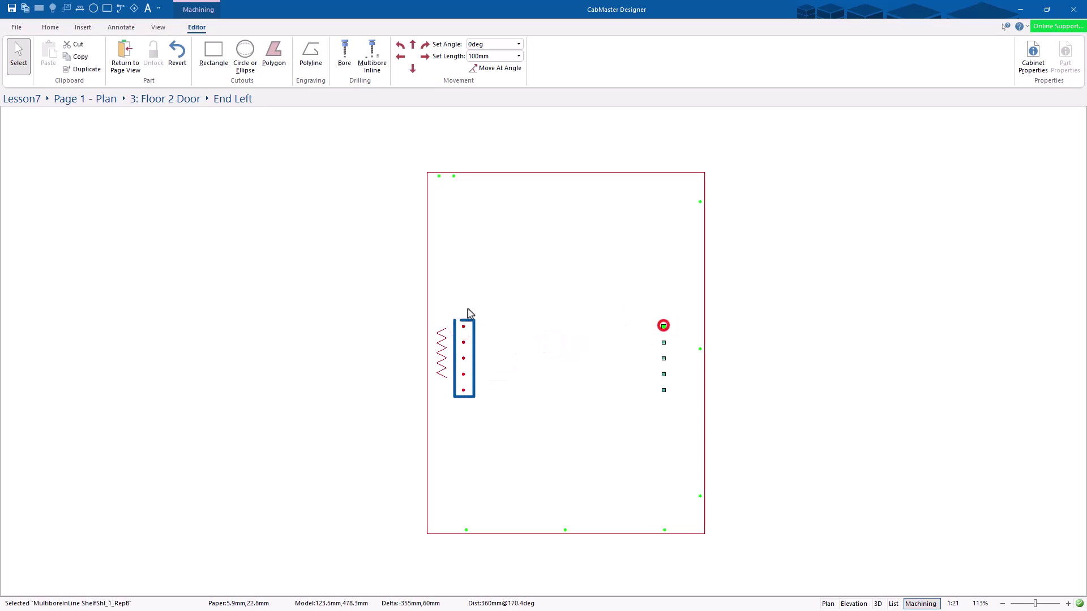
Separate the left column of shelf holes into individual holes.
{"action": "left_click", "coordinate": [462, 328]}
{"action": "right_click", "coordinate": [461, 328]}
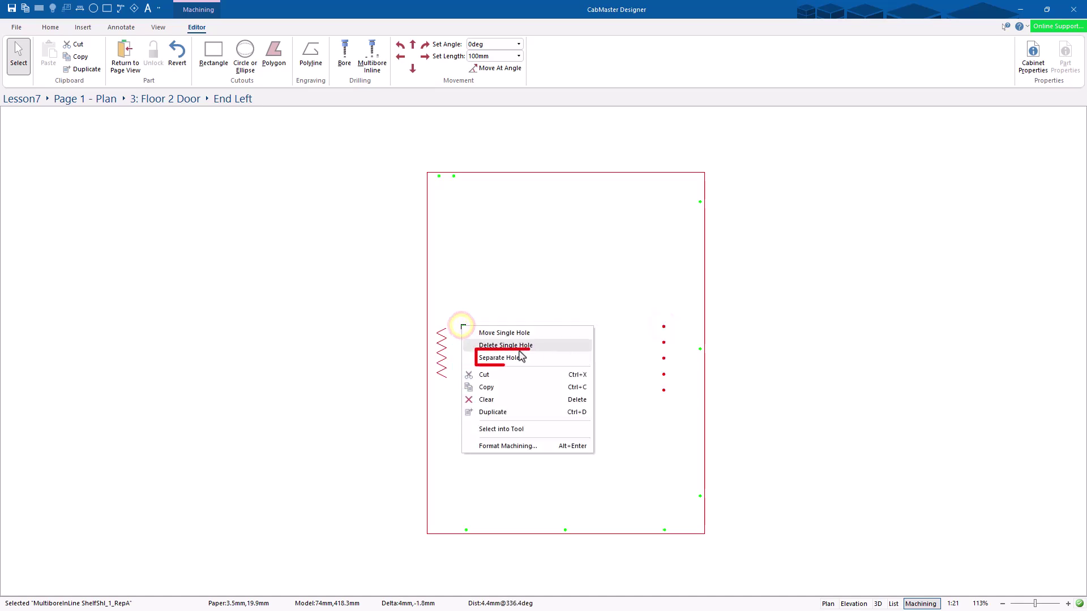
{"action": "left_click", "coordinate": [520, 358]}
{"action": "left_click", "coordinate": [544, 305]}
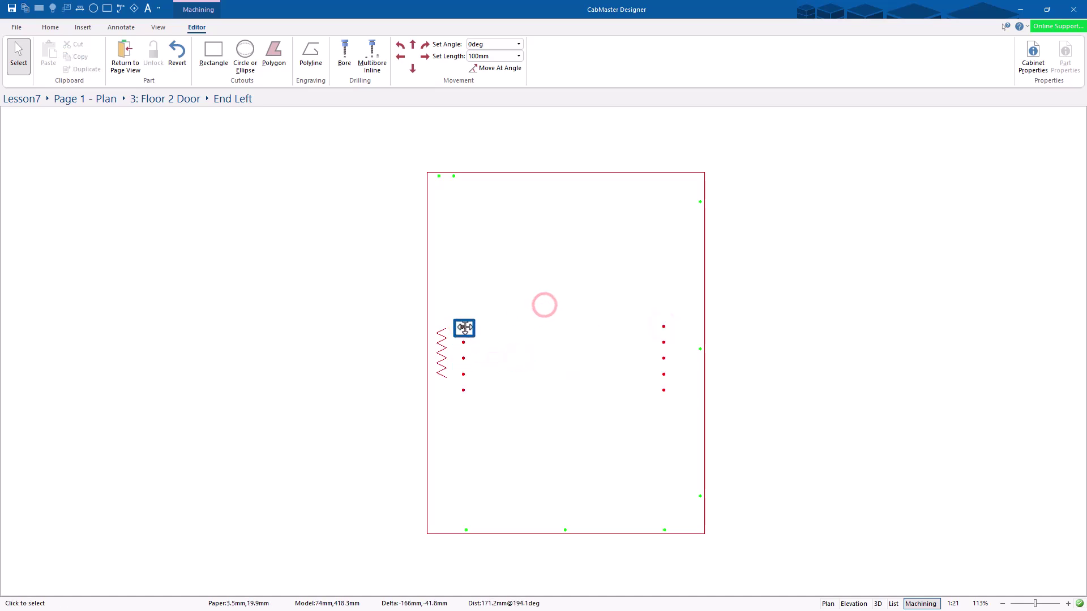
Move the first, third and fifth holes of the left shelf column 100 mm to the right together.
{"action": "left_click_drag", "start_coordinate": [463, 327], "coordinate": [465, 358]}
{"action": "left_click", "coordinate": [463, 390], "text": "ctrl"}
{"action": "left_click", "coordinate": [497, 57]}
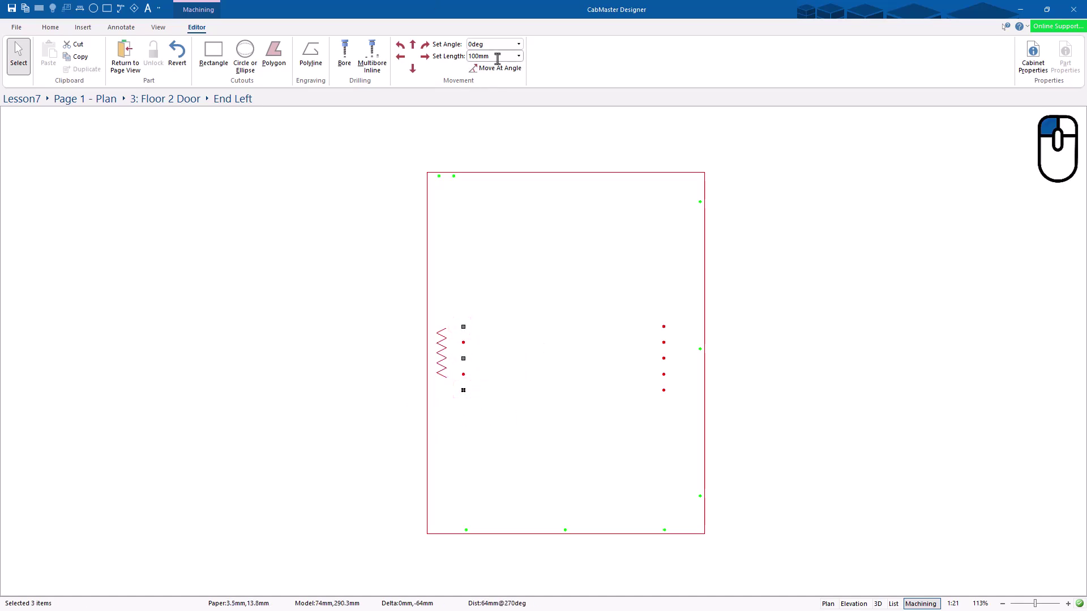
{"action": "left_click", "coordinate": [425, 59]}
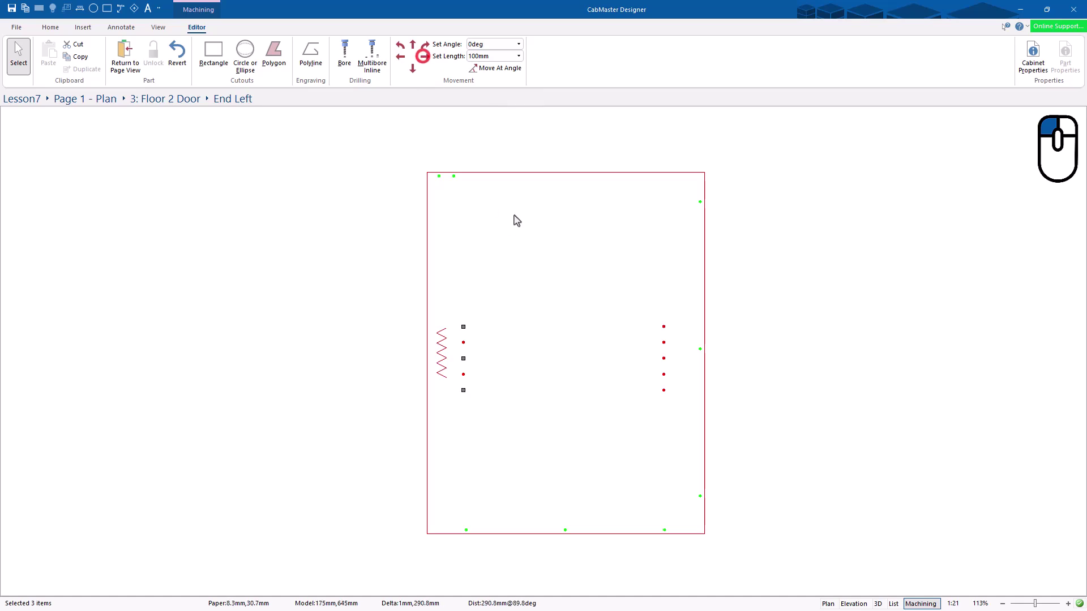
{"action": "left_click", "coordinate": [487, 268]}
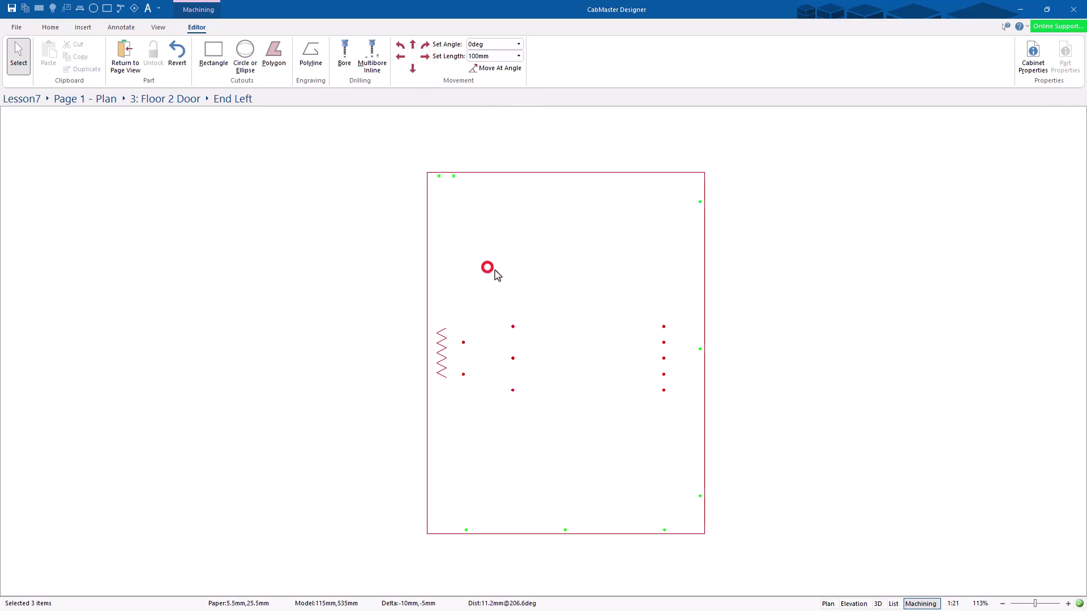
Separate the right column of shelf holes into individual holes.
{"action": "left_click", "coordinate": [663, 358], "text": "ctrl"}
{"action": "left_click", "coordinate": [664, 328], "text": "ctrl"}
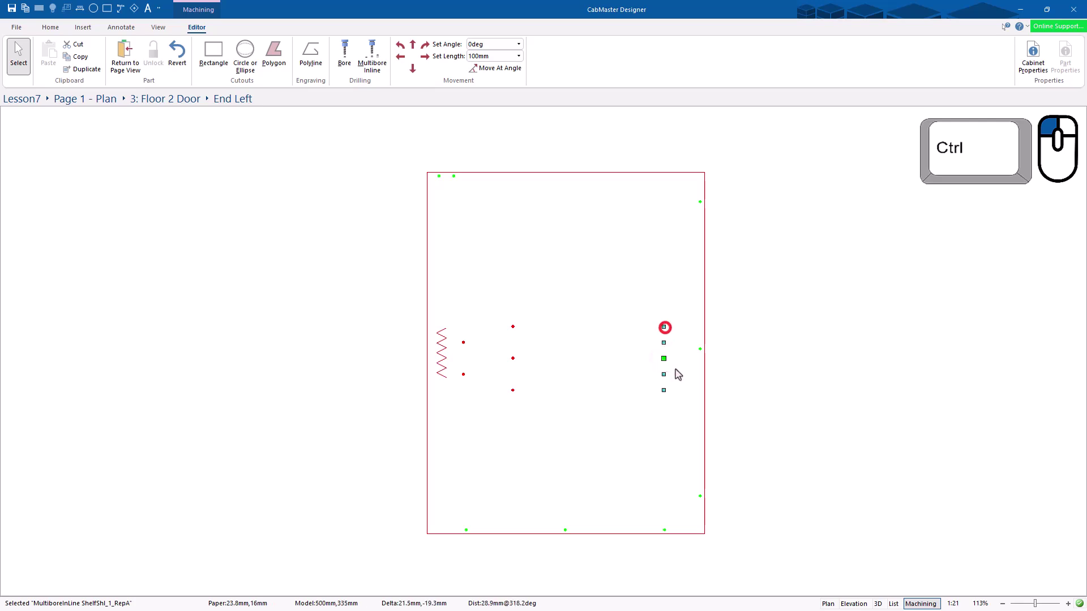
{"action": "left_click", "coordinate": [664, 342]}
{"action": "left_click", "coordinate": [663, 359]}
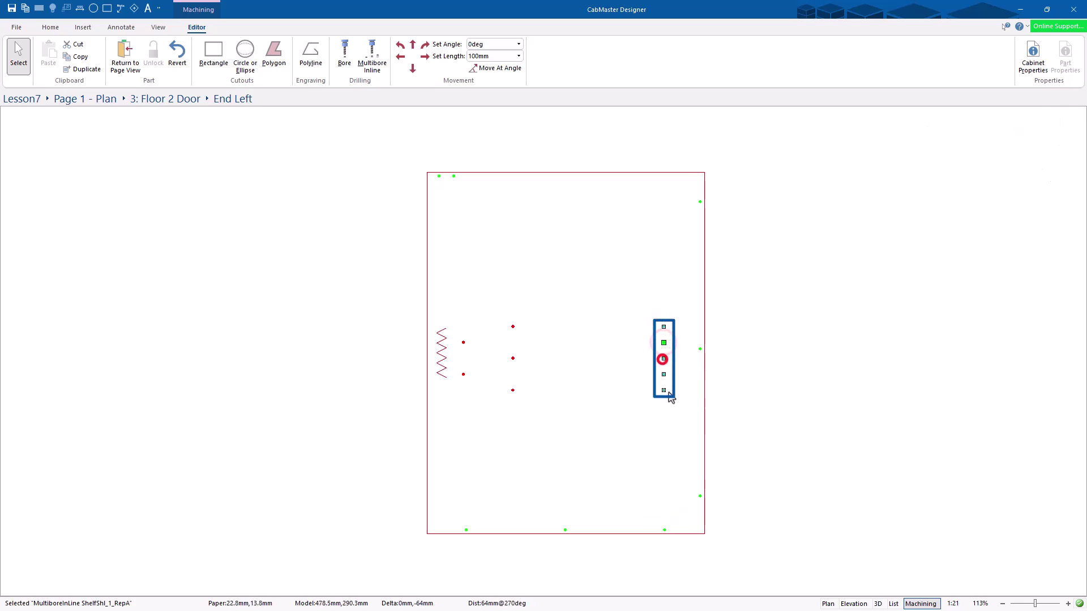
{"action": "left_click", "coordinate": [663, 327]}
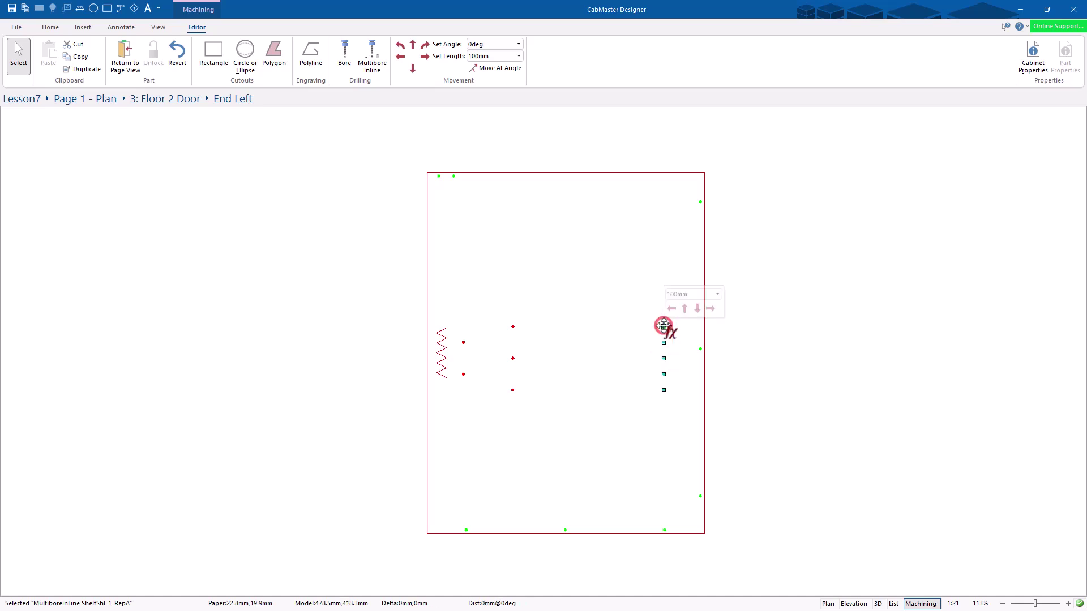
{"action": "right_click", "coordinate": [664, 327]}
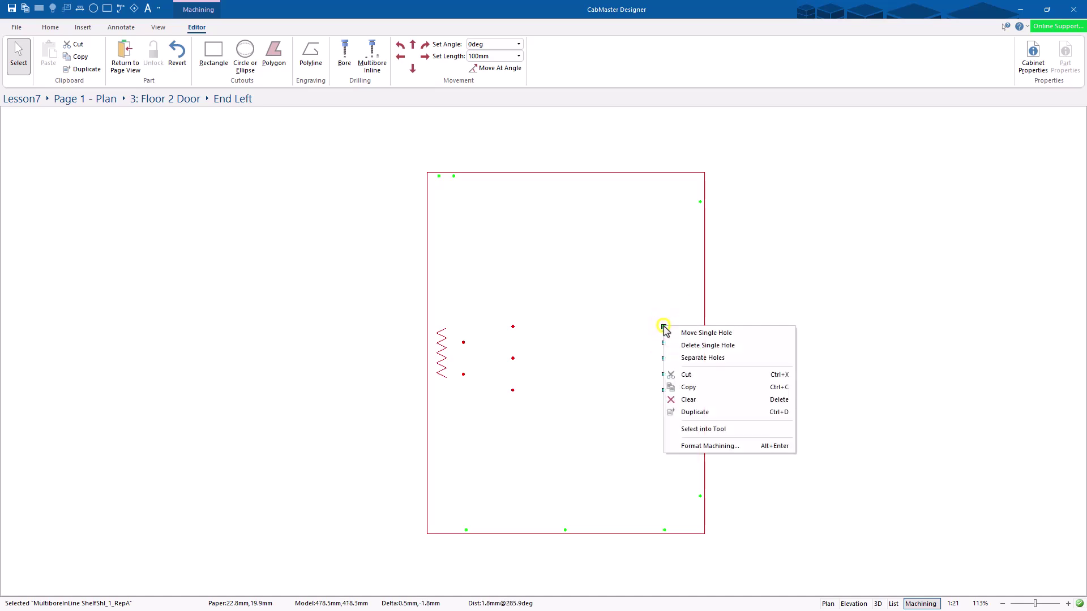
{"action": "left_click", "coordinate": [711, 360]}
{"action": "left_click", "coordinate": [670, 287]}
Delete the first, third and fifth holes of the right shelf column.
{"action": "left_click", "coordinate": [664, 327]}
{"action": "left_click", "coordinate": [663, 358], "text": "ctrl"}
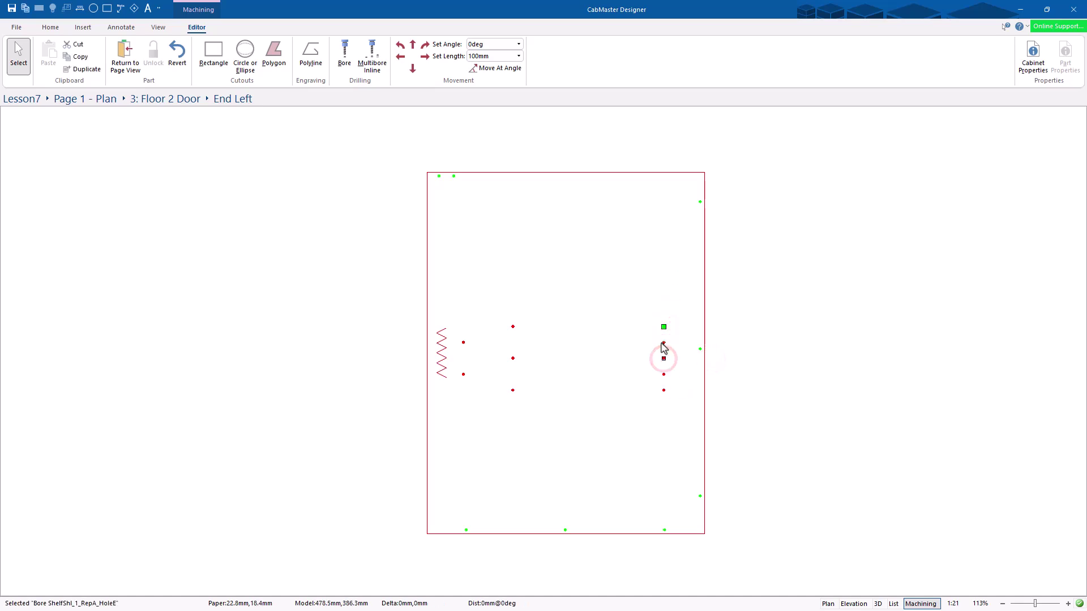
{"action": "left_click", "coordinate": [664, 390], "text": "ctrl"}
{"action": "right_click", "coordinate": [664, 391]}
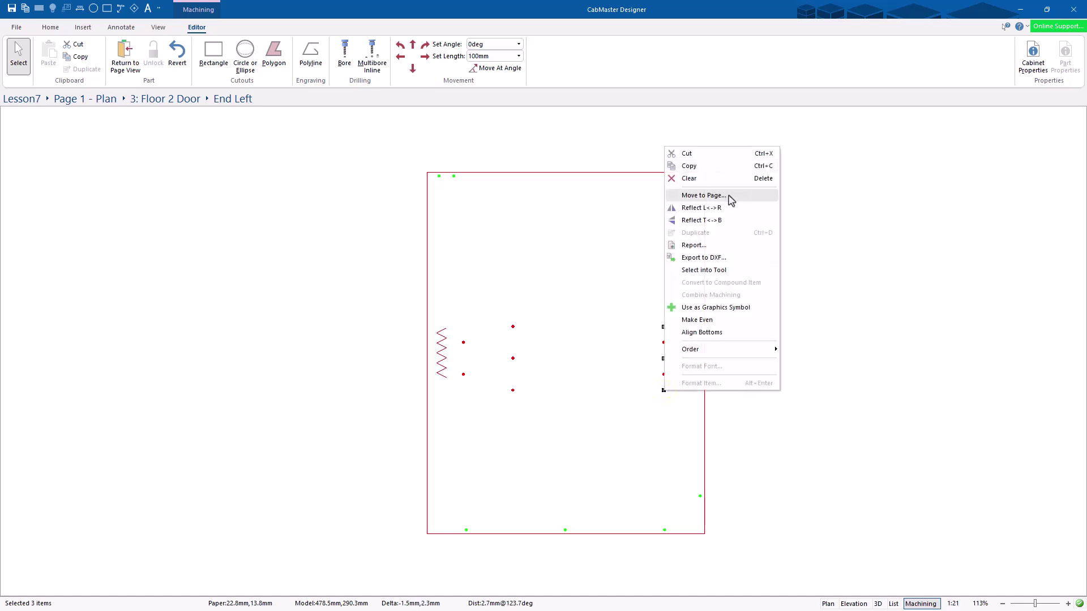
{"action": "left_click", "coordinate": [708, 178]}
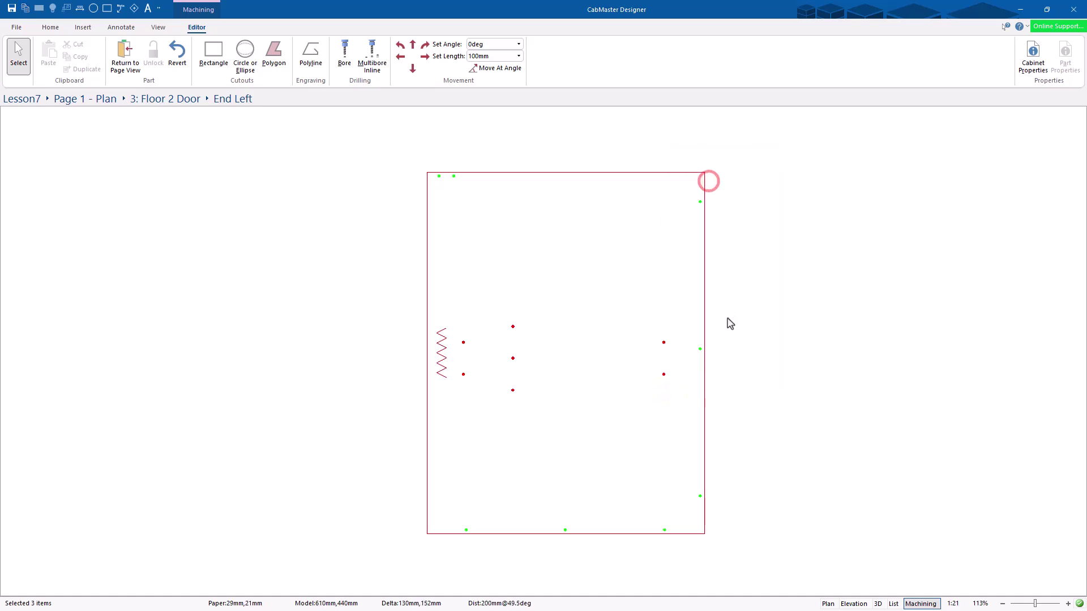
{"action": "left_click", "coordinate": [661, 336]}
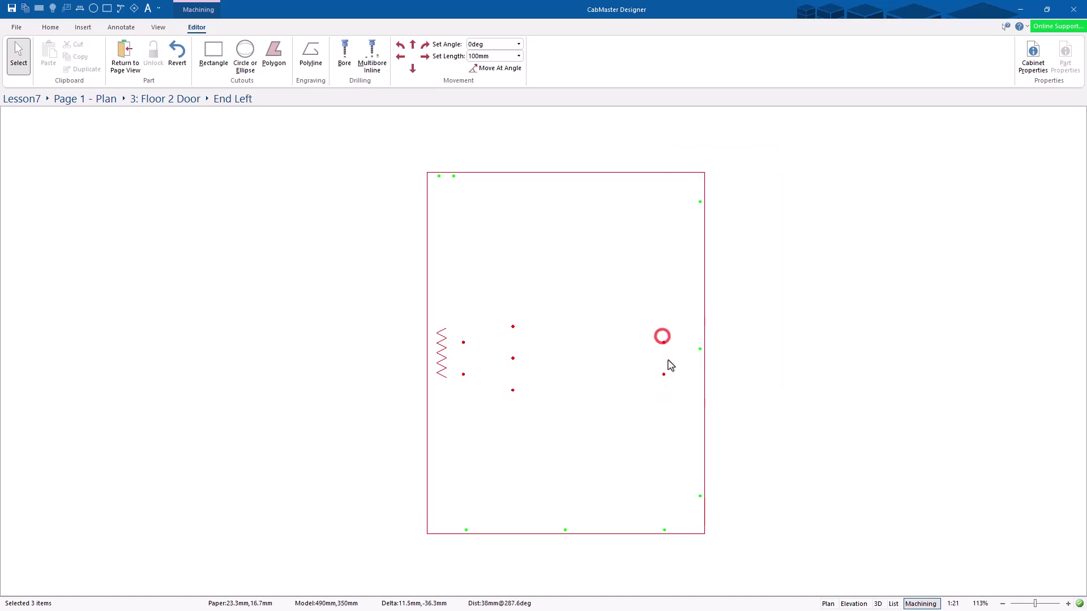
Separate the line of three holes along the panel's bottom edge into individual holes and select the middle one.
{"action": "left_click", "coordinate": [566, 529]}
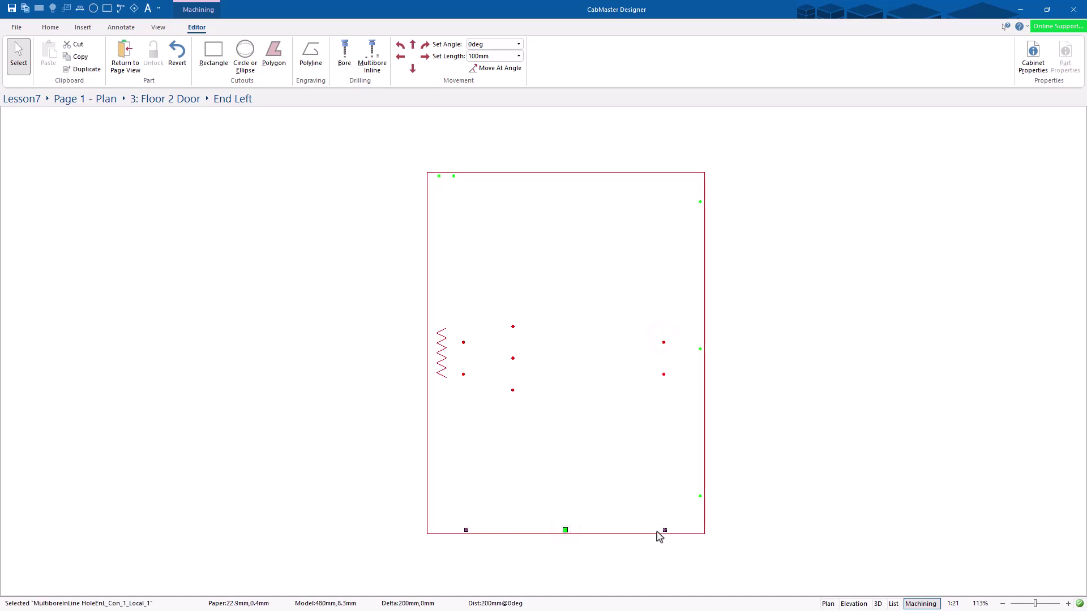
{"action": "left_click", "coordinate": [572, 519]}
{"action": "right_click", "coordinate": [564, 528]}
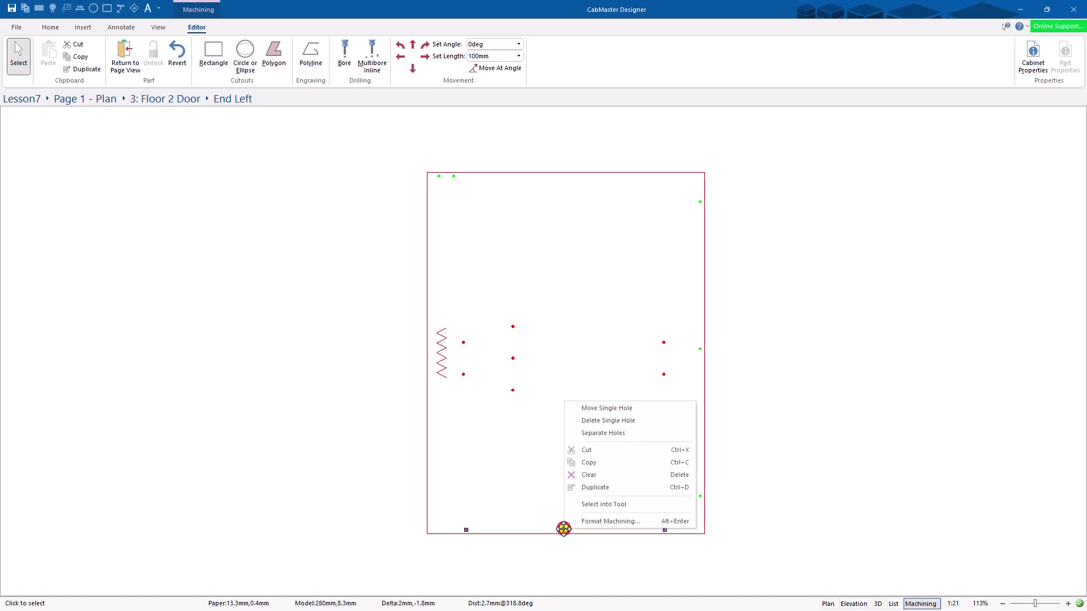
{"action": "left_click", "coordinate": [616, 431]}
{"action": "left_click", "coordinate": [594, 479]}
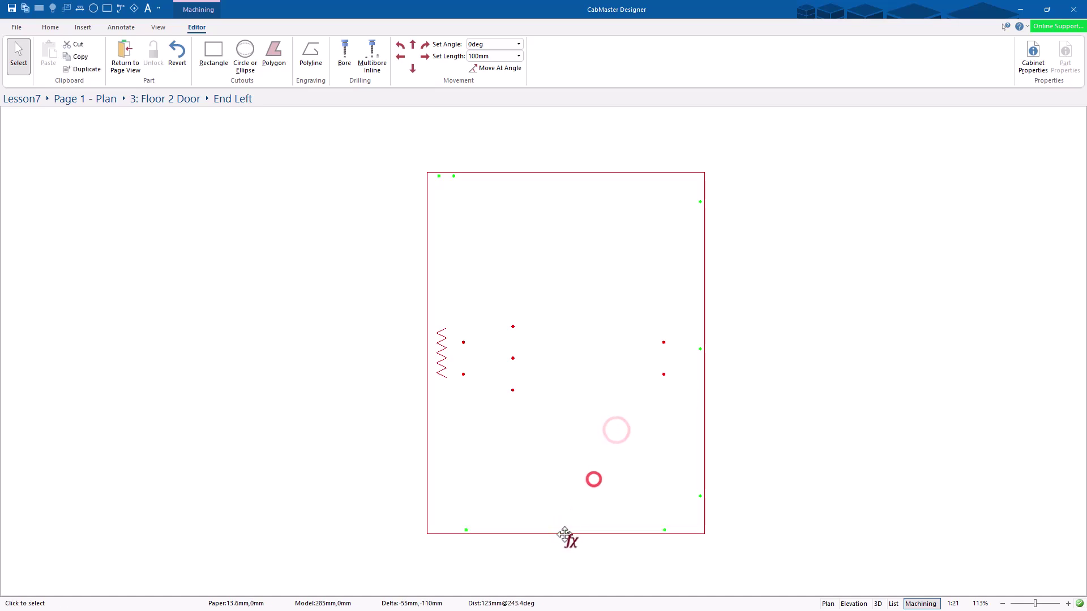
{"action": "left_click", "coordinate": [565, 530]}
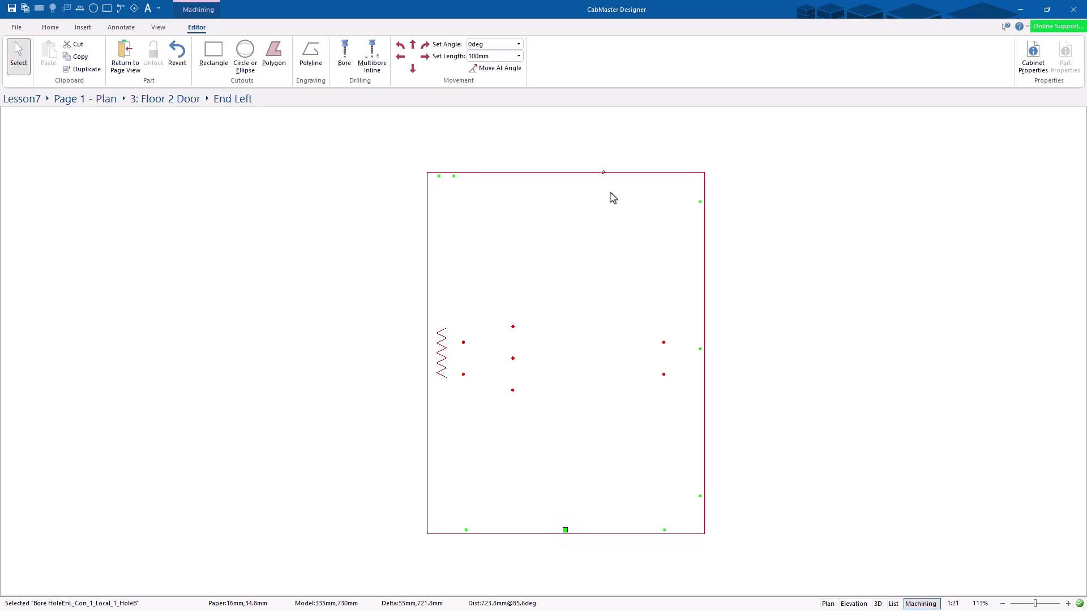
Curve the panel's right edge outward with a radius of 400 mm.
{"action": "right_click", "coordinate": [702, 354]}
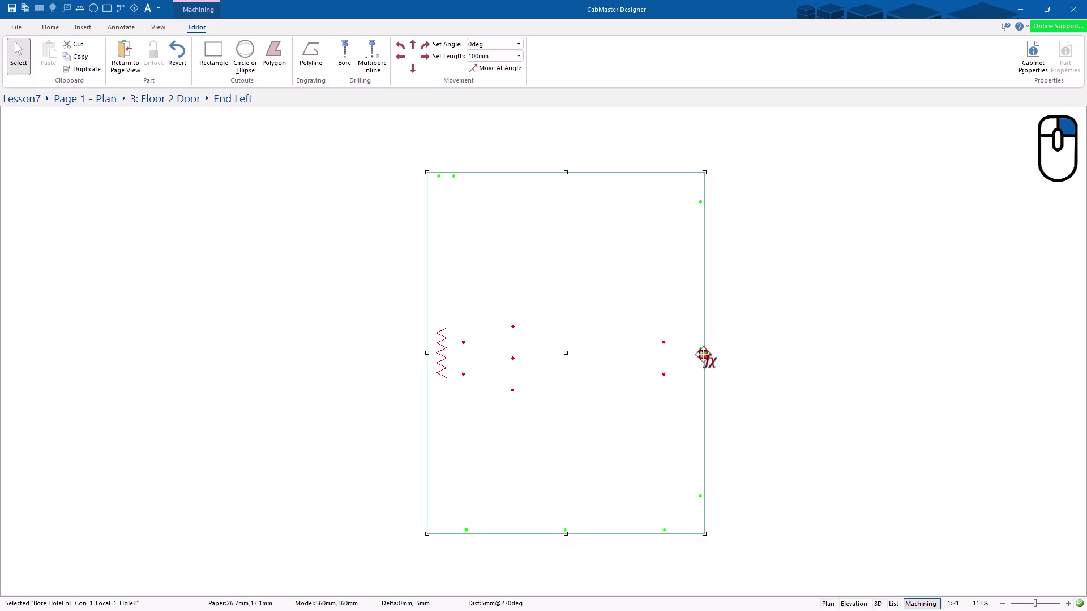
{"action": "left_click", "coordinate": [755, 375]}
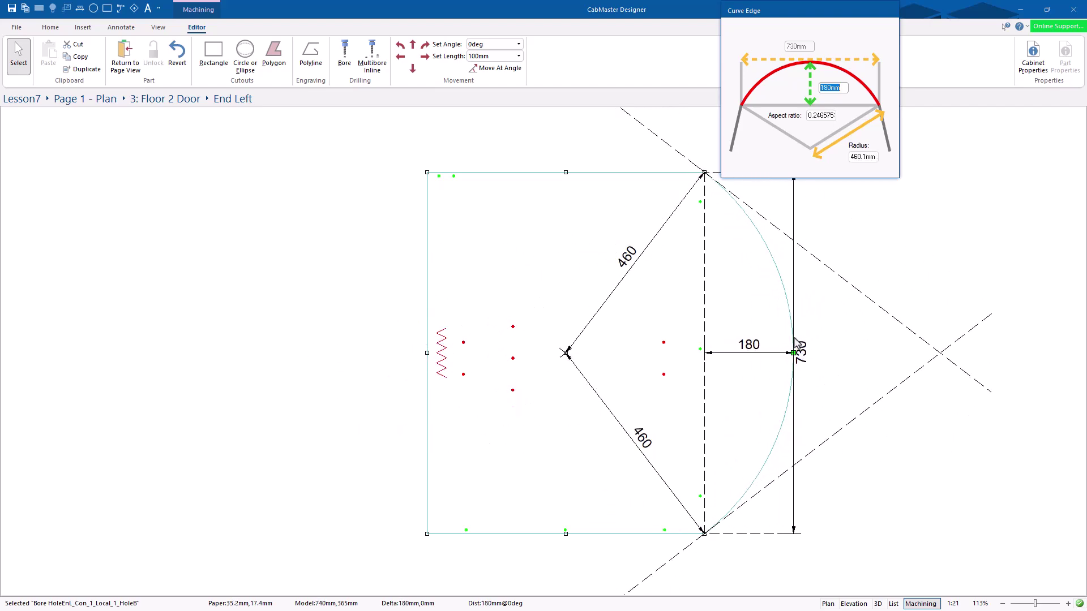
{"action": "left_click", "coordinate": [861, 159]}
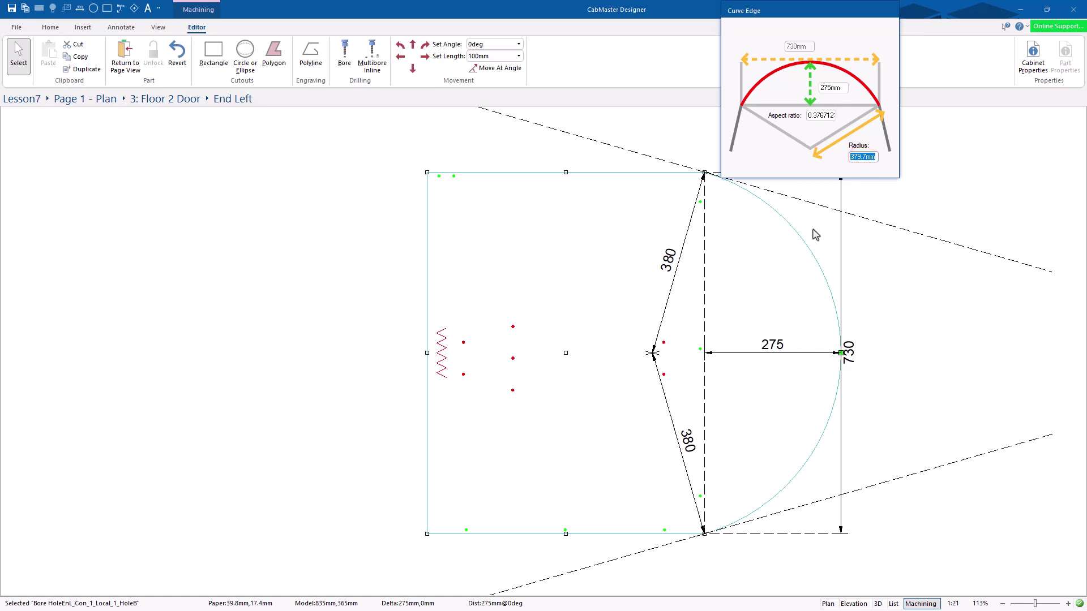
{"action": "key", "text": "Tab"}
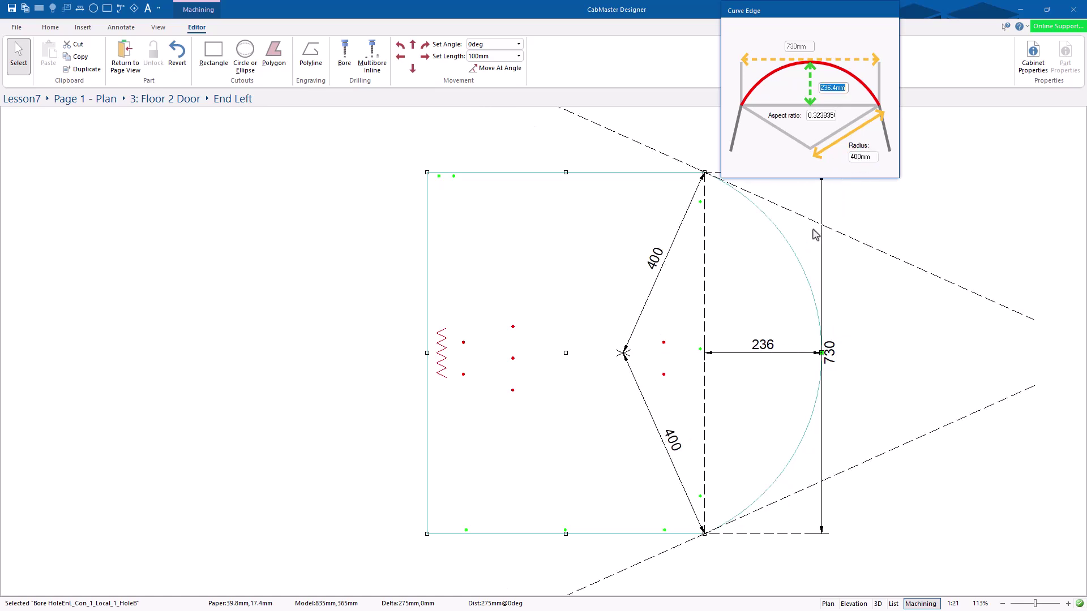
{"action": "key", "text": "Return"}
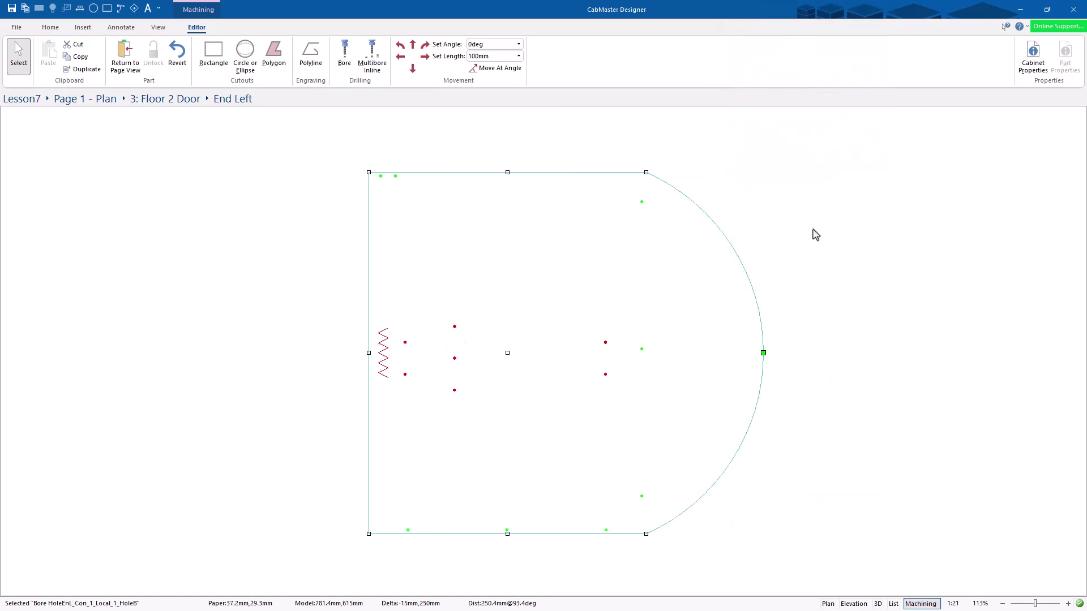
{"action": "left_click", "coordinate": [829, 298]}
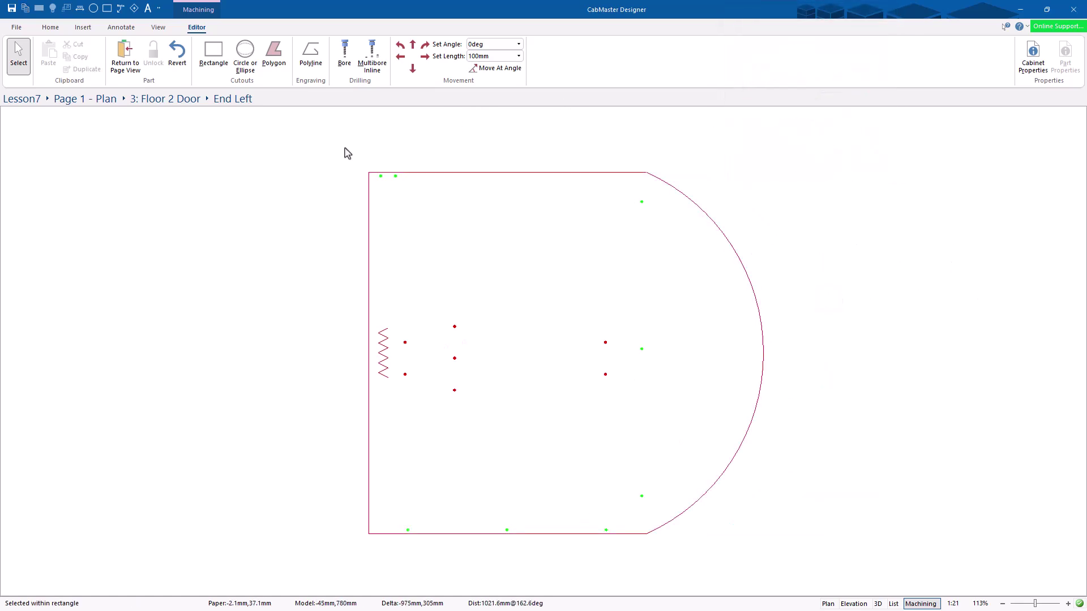
Fillet the panel's bottom-left corner with a radius of 180 mm.
{"action": "left_click", "coordinate": [369, 533]}
{"action": "right_click", "coordinate": [368, 534]}
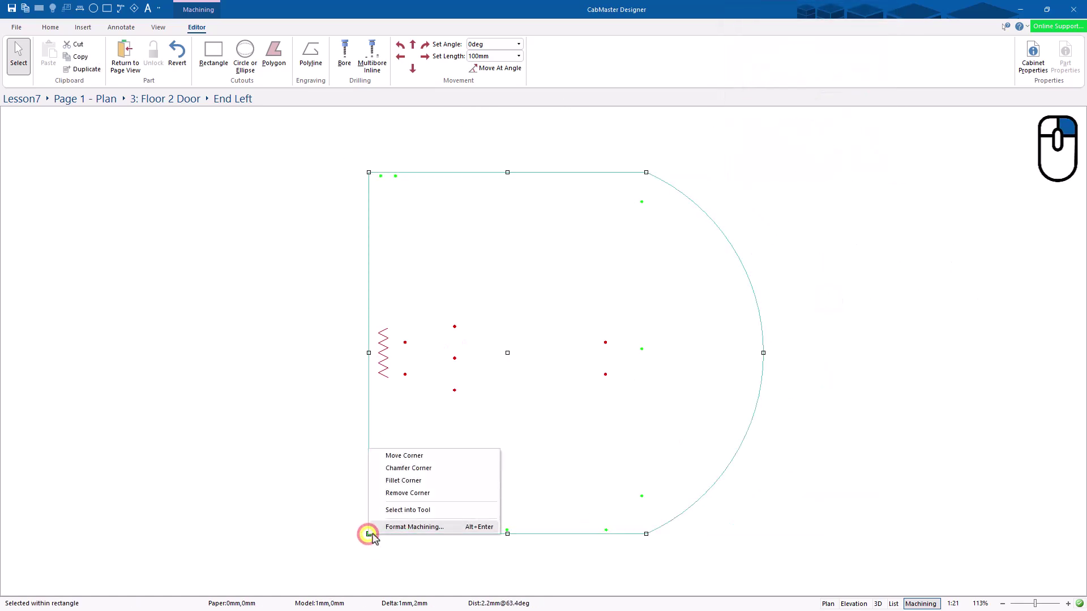
{"action": "left_click", "coordinate": [417, 480]}
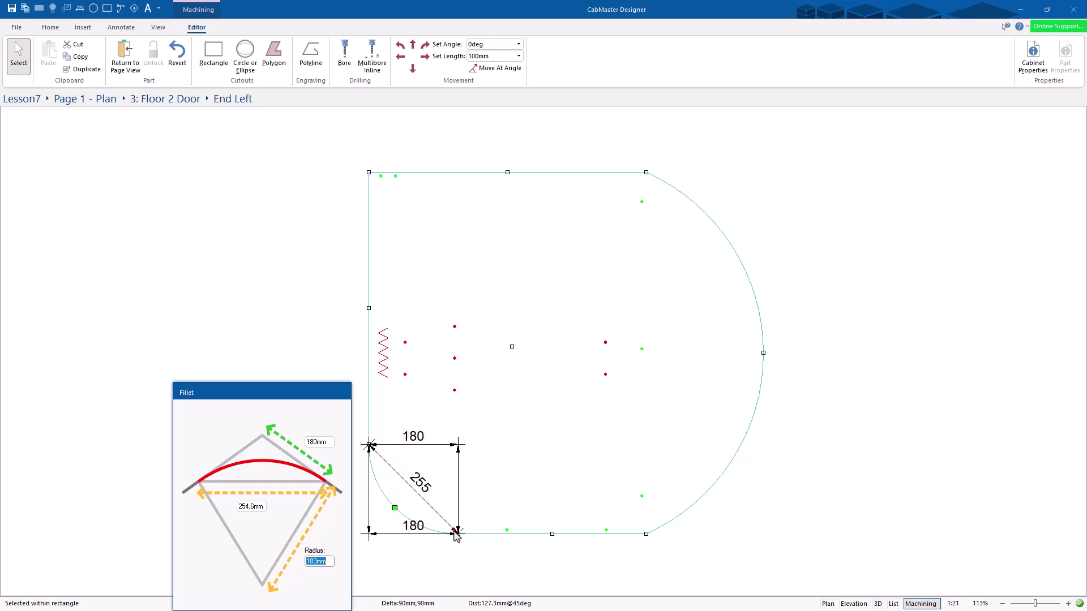
{"action": "left_click", "coordinate": [456, 534]}
{"action": "left_click", "coordinate": [394, 553]}
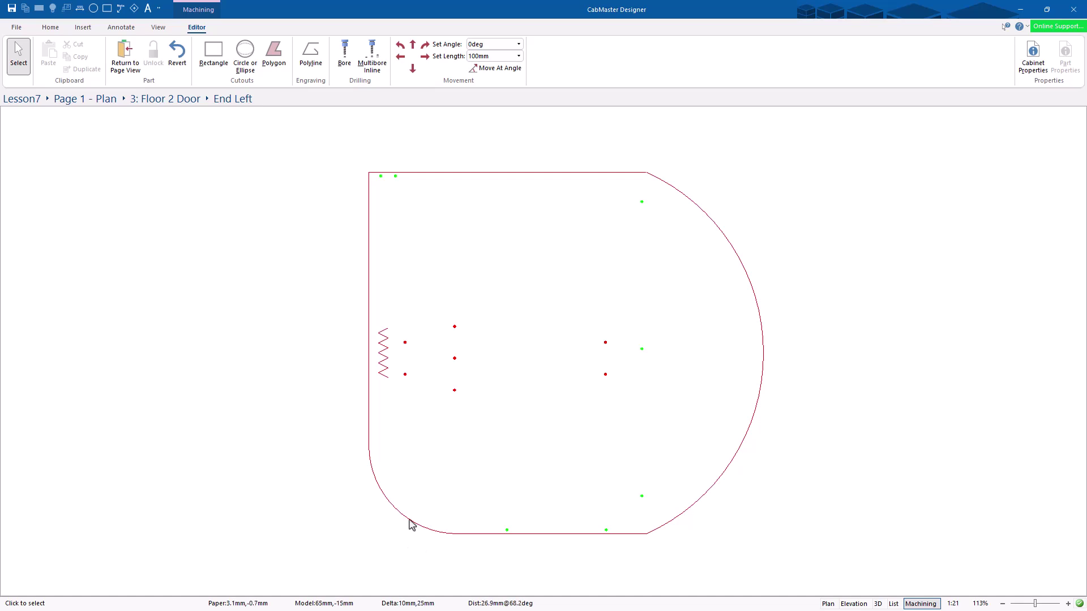
Draw a rectangular cutout about 310 mm wide and 95 mm high near the panel's top edge.
{"action": "left_click", "coordinate": [211, 57]}
{"action": "left_click_drag", "start_coordinate": [451, 192], "coordinate": [606, 242]}
{"action": "left_click", "coordinate": [17, 54]}
Draw a tall, narrow elliptical cutout in the middle of the panel, between the shelf hole columns.
{"action": "left_click", "coordinate": [245, 52]}
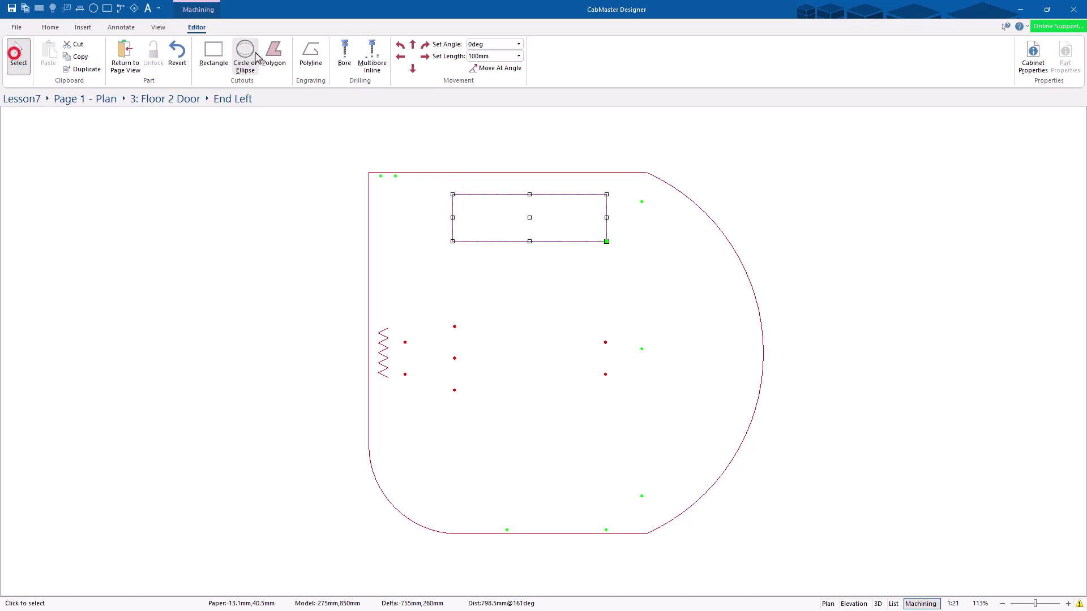
{"action": "left_click_drag", "start_coordinate": [507, 303], "coordinate": [559, 469]}
{"action": "left_click", "coordinate": [19, 54]}
Assign the rectangular cutout near the top edge to the layer Cutout3.
{"action": "left_click", "coordinate": [529, 242], "text": "shift"}
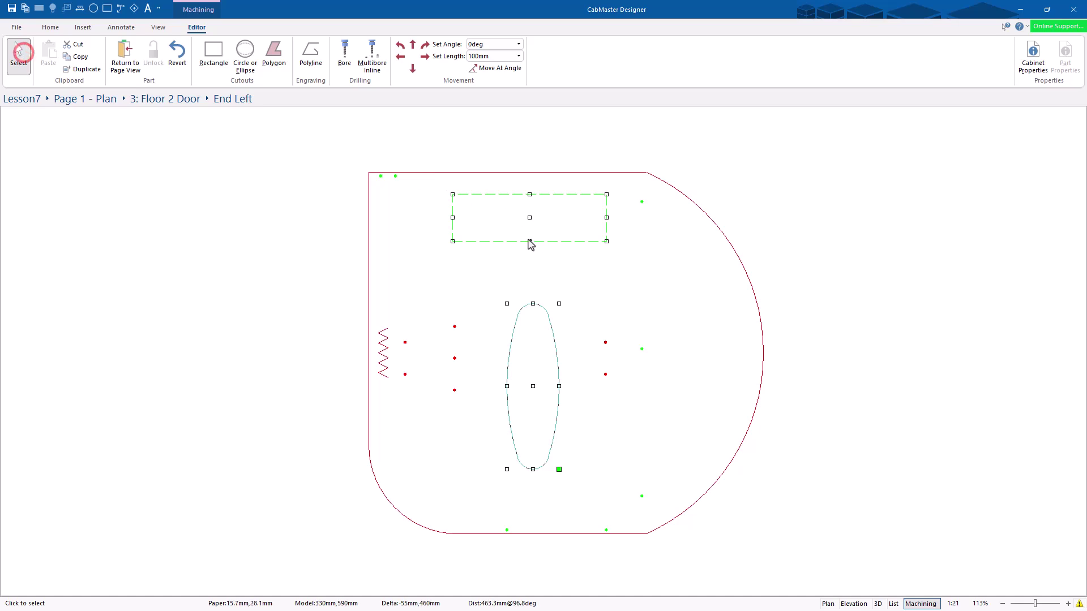
{"action": "double_click", "coordinate": [529, 241]}
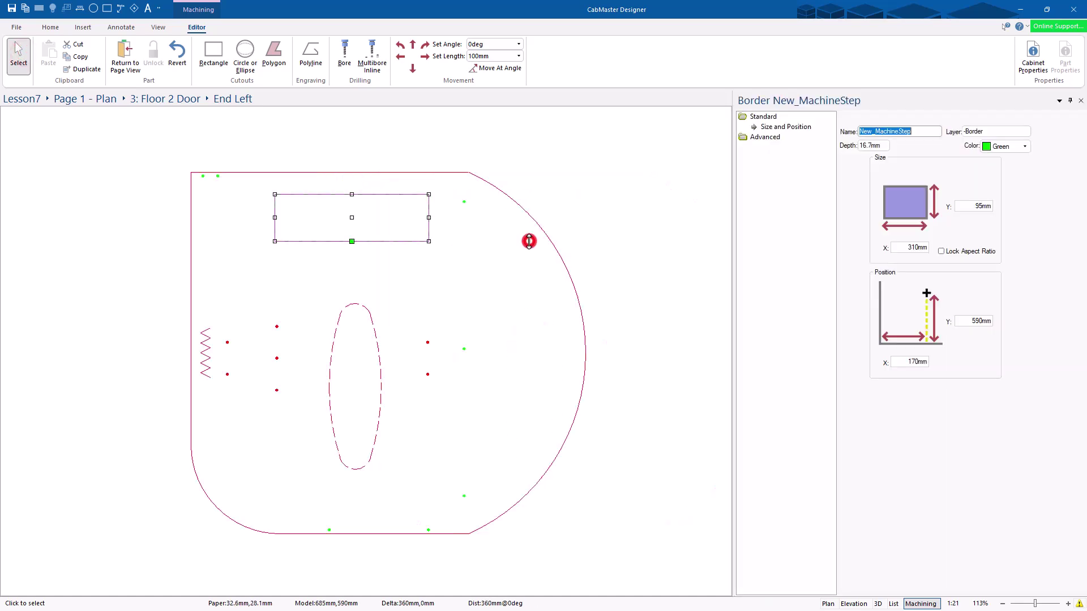
{"action": "left_click_drag", "start_coordinate": [352, 242], "coordinate": [353, 219]}
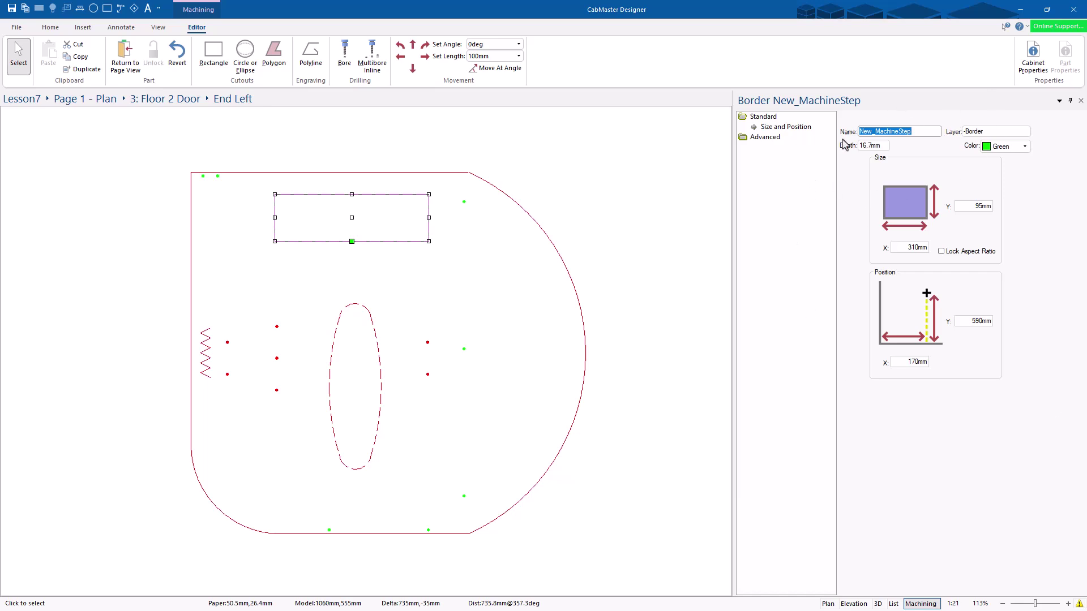
{"action": "left_click", "coordinate": [991, 131]}
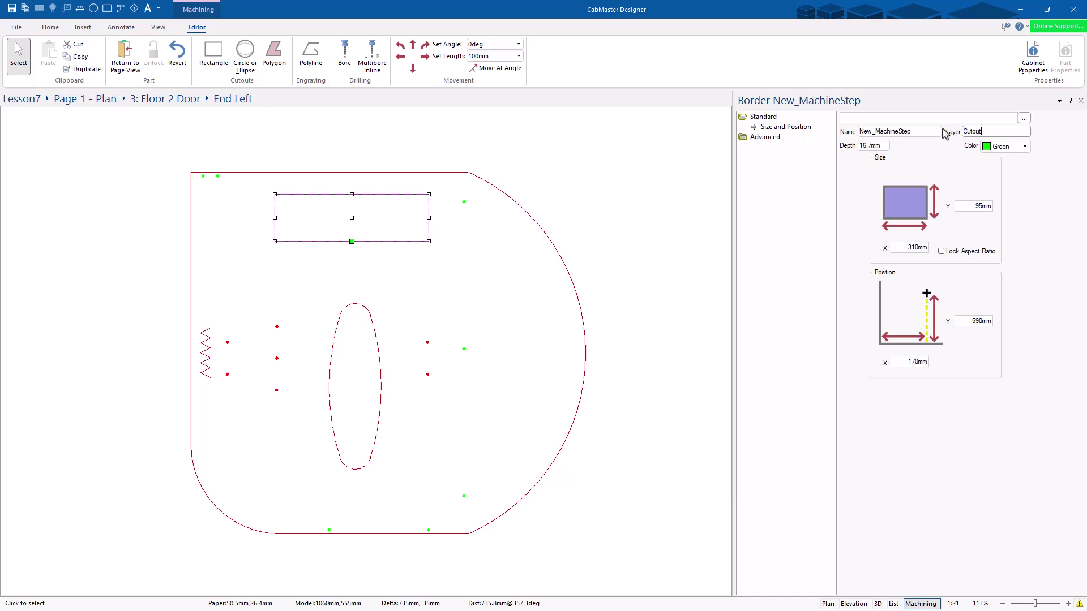
{"action": "key", "text": "Tab"}
Resize the rectangular cutout to 300 mm in X and 100 mm in Y.
{"action": "left_click", "coordinate": [968, 207]}
{"action": "type", "text": "100"}
{"action": "key", "text": "Tab"}
{"action": "left_click", "coordinate": [904, 248]}
{"action": "type", "text": "300"}
{"action": "key", "text": "Tab"}
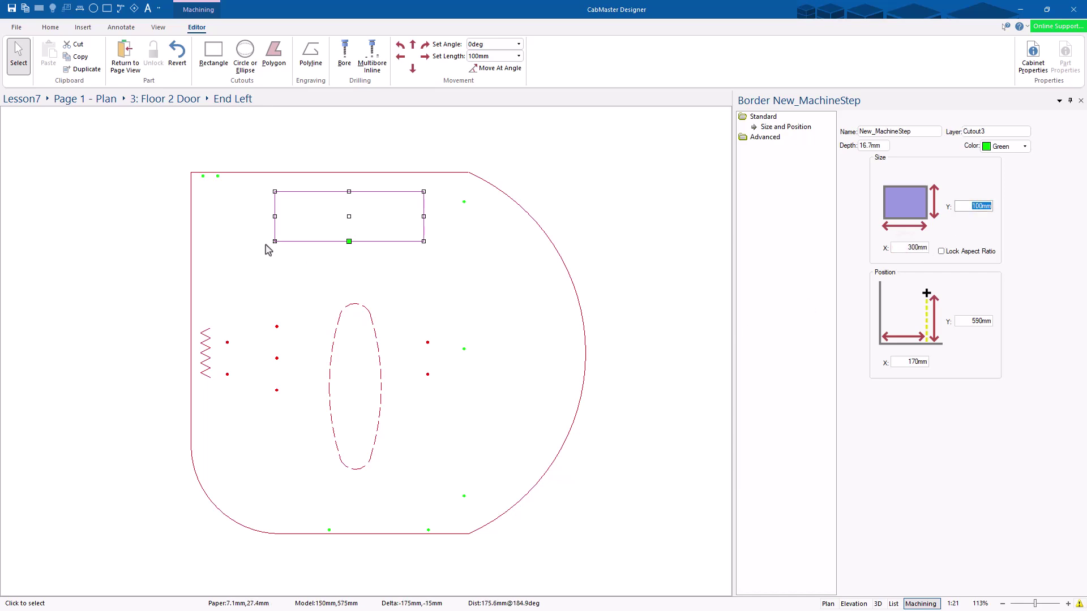
Position the rectangular cutout at X 100 mm and Y 600 mm, and close its properties.
{"action": "left_click", "coordinate": [908, 362]}
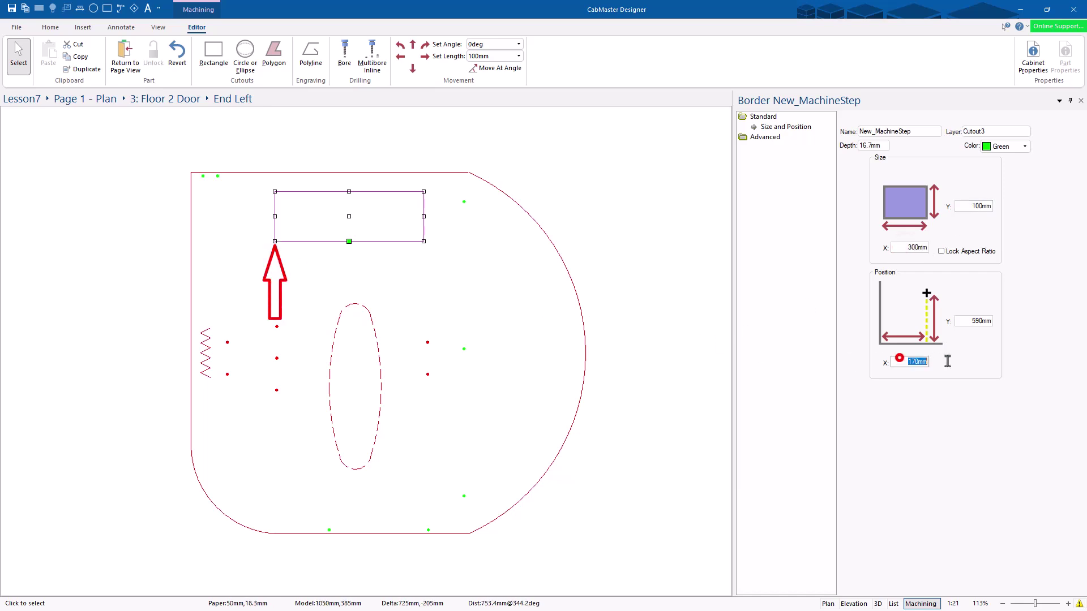
{"action": "type", "text": "100"}
{"action": "key", "text": "Tab"}
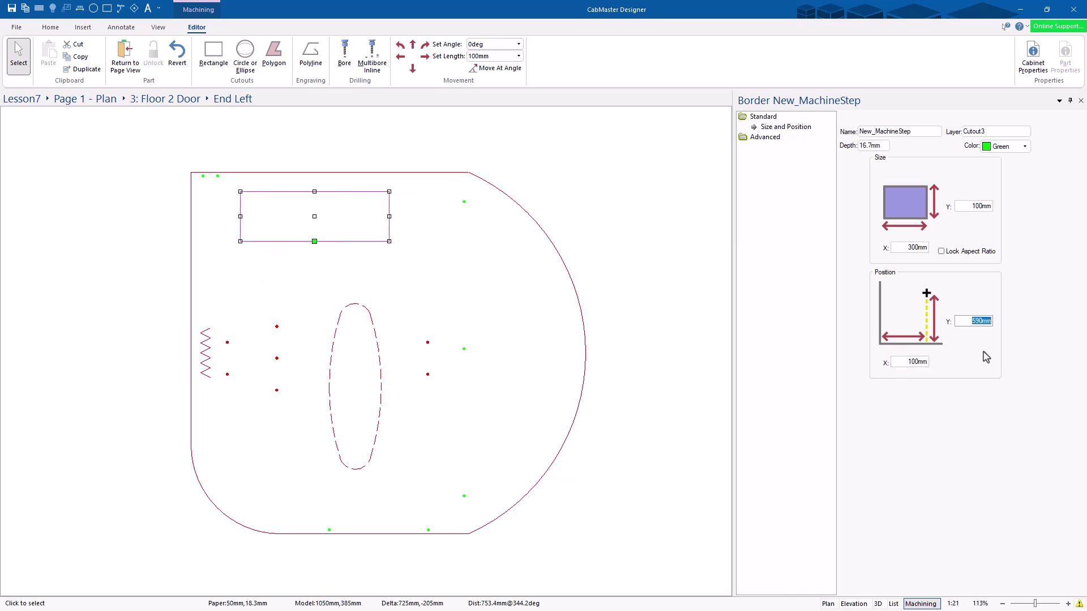
{"action": "key", "text": "Return"}
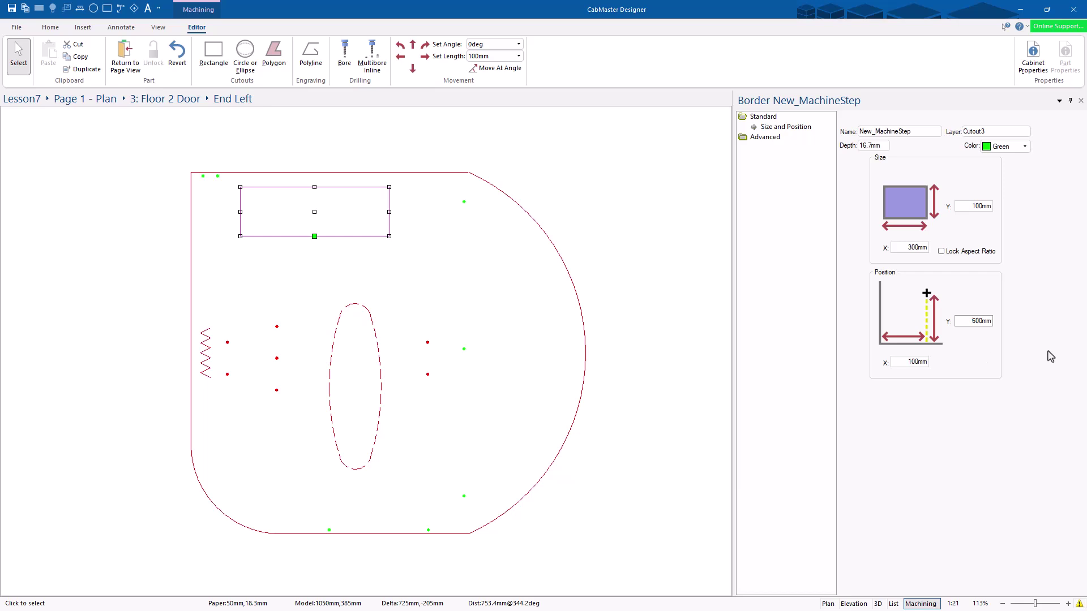
{"action": "left_click", "coordinate": [996, 132]}
{"action": "left_click", "coordinate": [990, 132]}
{"action": "left_click", "coordinate": [988, 132]}
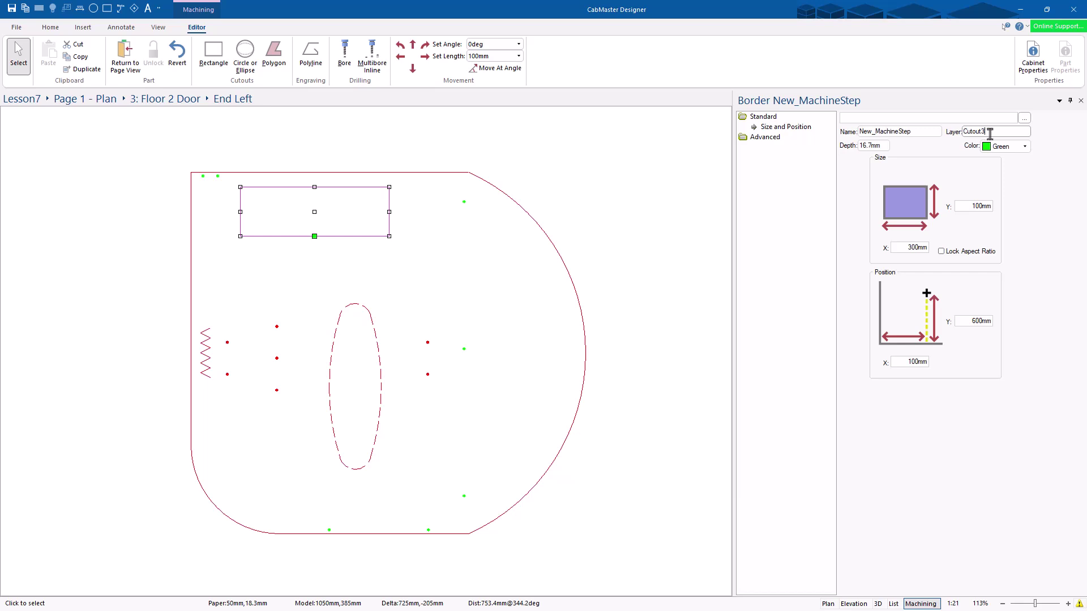
{"action": "left_click", "coordinate": [1080, 100]}
{"action": "left_click", "coordinate": [606, 138]}
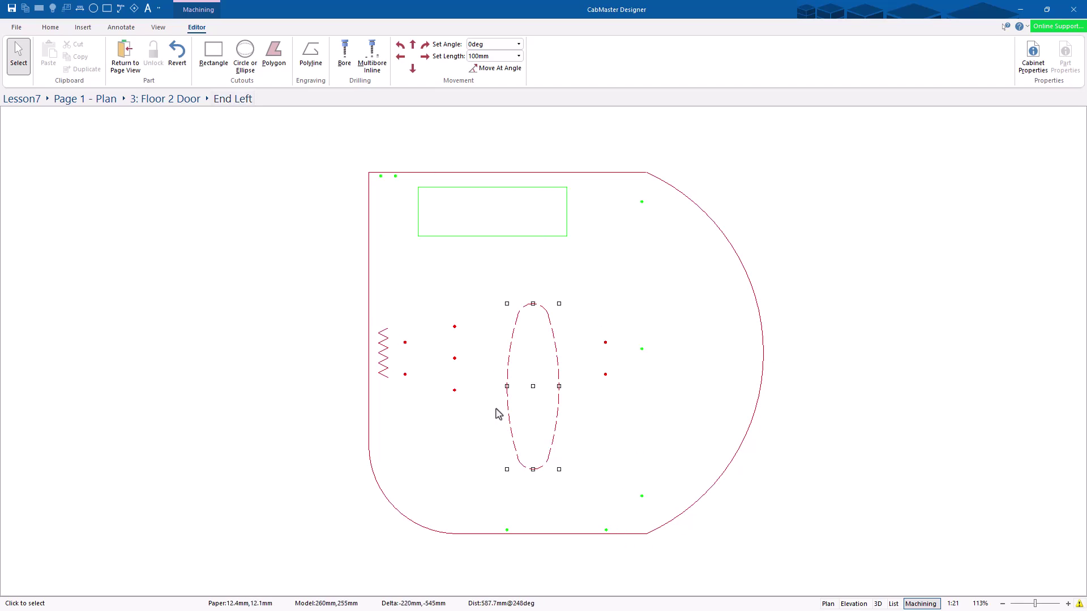
{"action": "left_click", "coordinate": [454, 332]}
{"action": "left_click", "coordinate": [455, 326]}
{"action": "left_click", "coordinate": [605, 342]}
{"action": "left_click", "coordinate": [455, 327]}
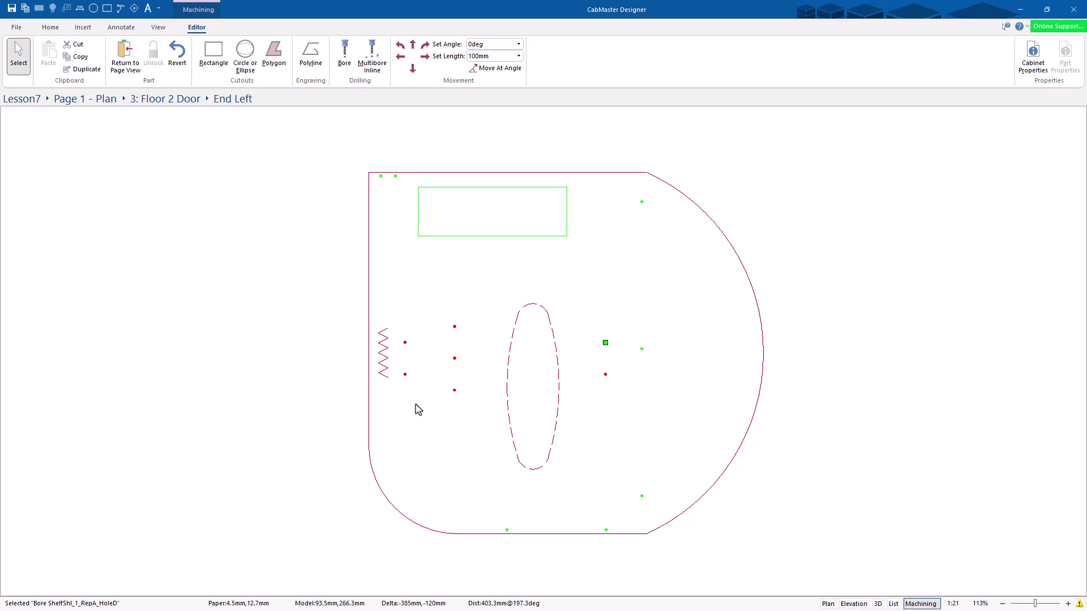
{"action": "left_click", "coordinate": [454, 328]}
Place an inline multibore beside the ellipse from about X 430, Y 190 mm to X 450, Y 590 mm and open its properties.
{"action": "left_click", "coordinate": [373, 65]}
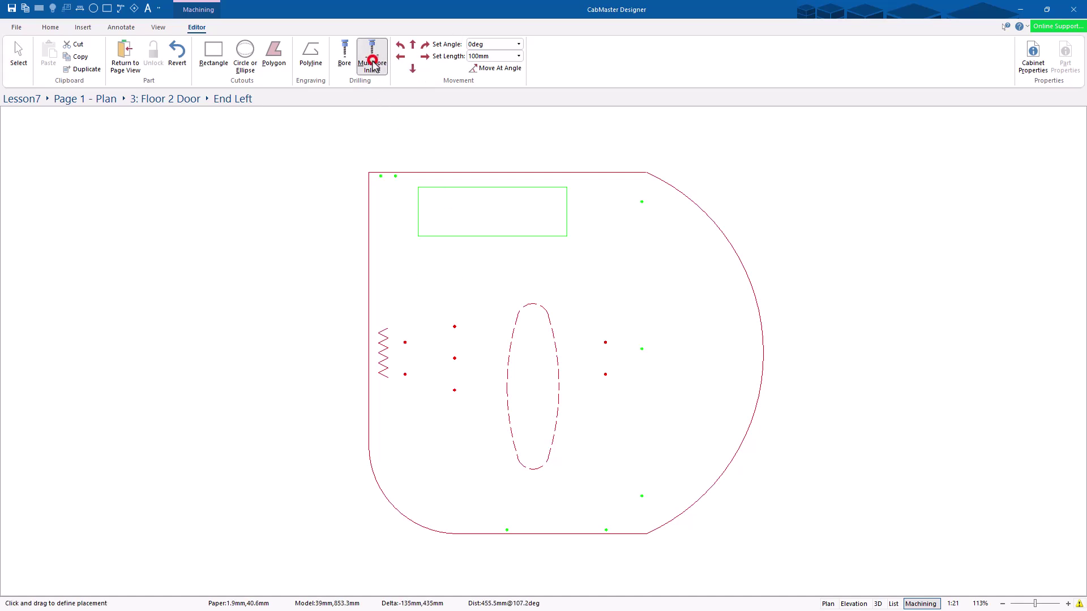
{"action": "left_click_drag", "start_coordinate": [581, 440], "coordinate": [591, 242]}
{"action": "key", "text": "Escape"}
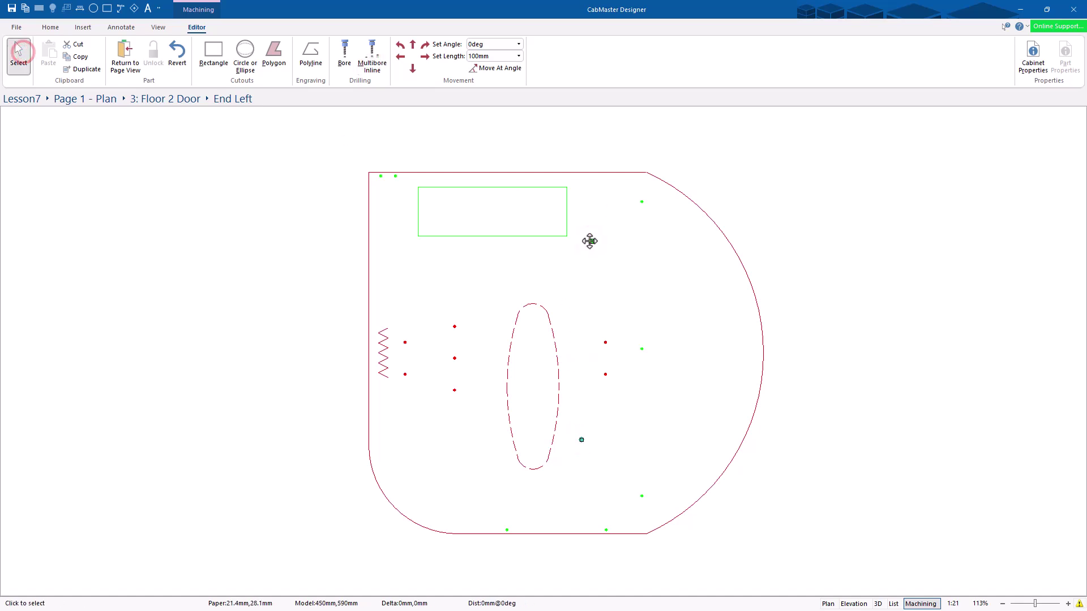
{"action": "double_click", "coordinate": [591, 241]}
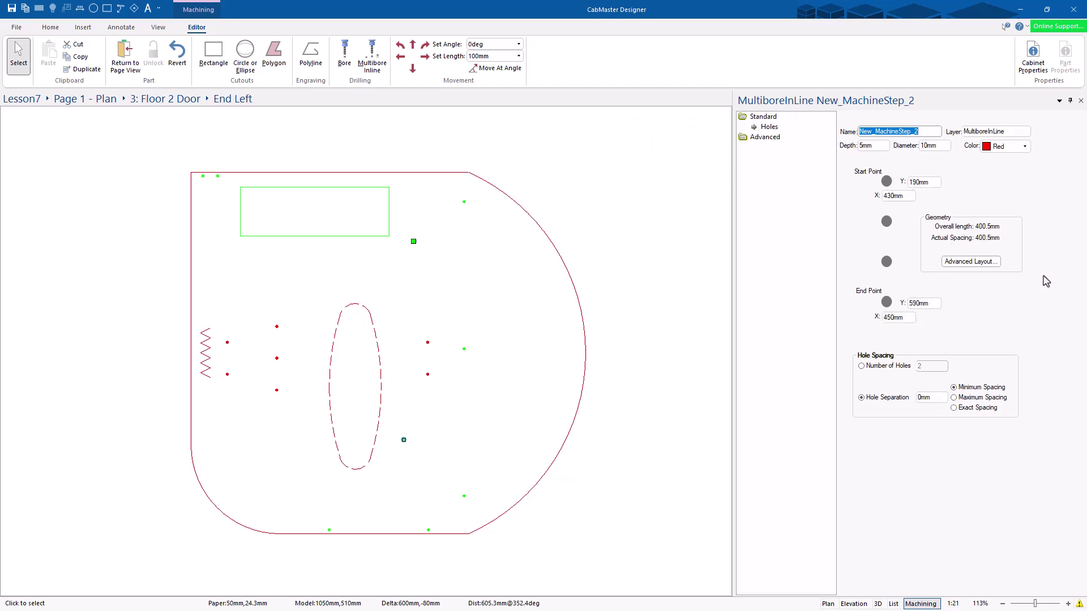
Define the inline multibore by number of holes and set it to 7.
{"action": "left_click", "coordinate": [861, 366]}
{"action": "left_click", "coordinate": [923, 366]}
{"action": "type", "text": "7"}
{"action": "key", "text": "Return"}
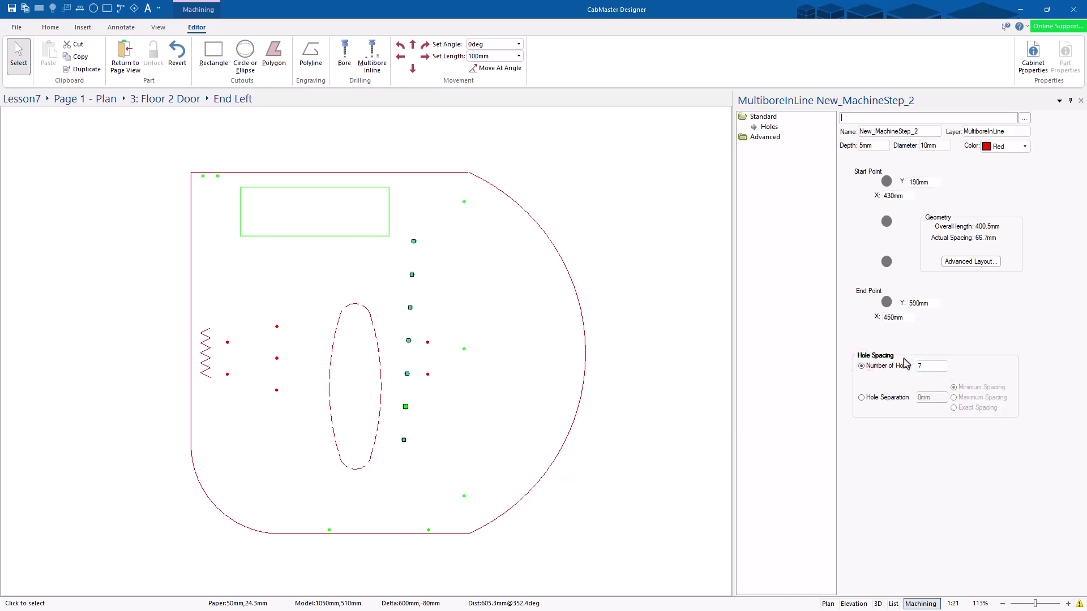
Define the inline multibore by hole separation, trying 25 mm and 32 mm.
{"action": "left_click", "coordinate": [885, 399]}
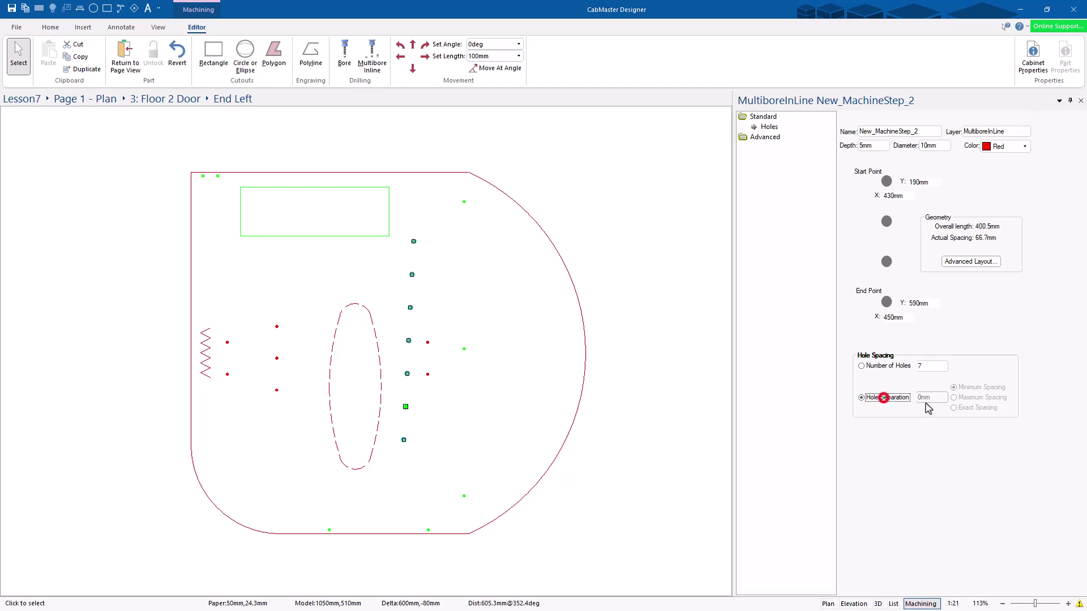
{"action": "left_click", "coordinate": [930, 397]}
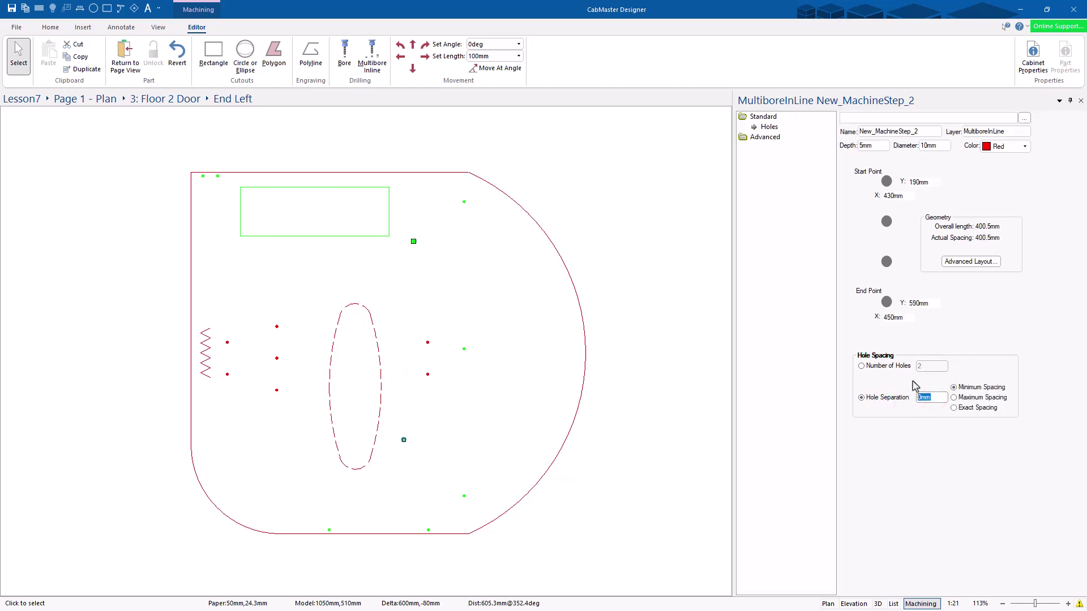
{"action": "type", "text": "25"}
{"action": "key", "text": "Tab"}
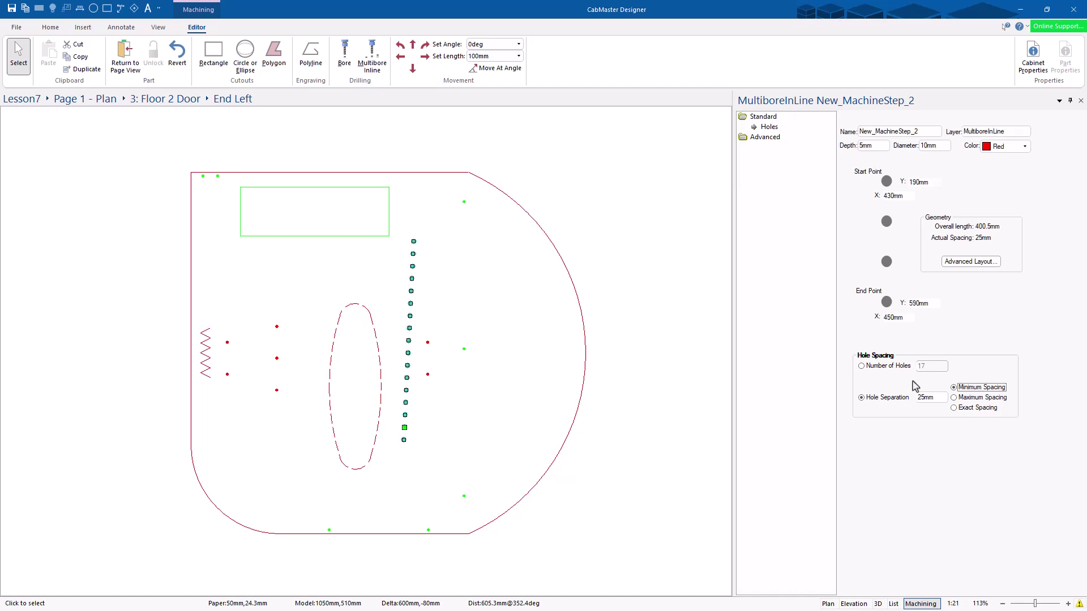
{"action": "left_click", "coordinate": [939, 398]}
{"action": "type", "text": "32"}
{"action": "key", "text": "Tab"}
Set the inline multibore's hole separation to 16 mm and close its properties.
{"action": "left_click", "coordinate": [931, 398]}
{"action": "type", "text": "16"}
{"action": "key", "text": "Tab"}
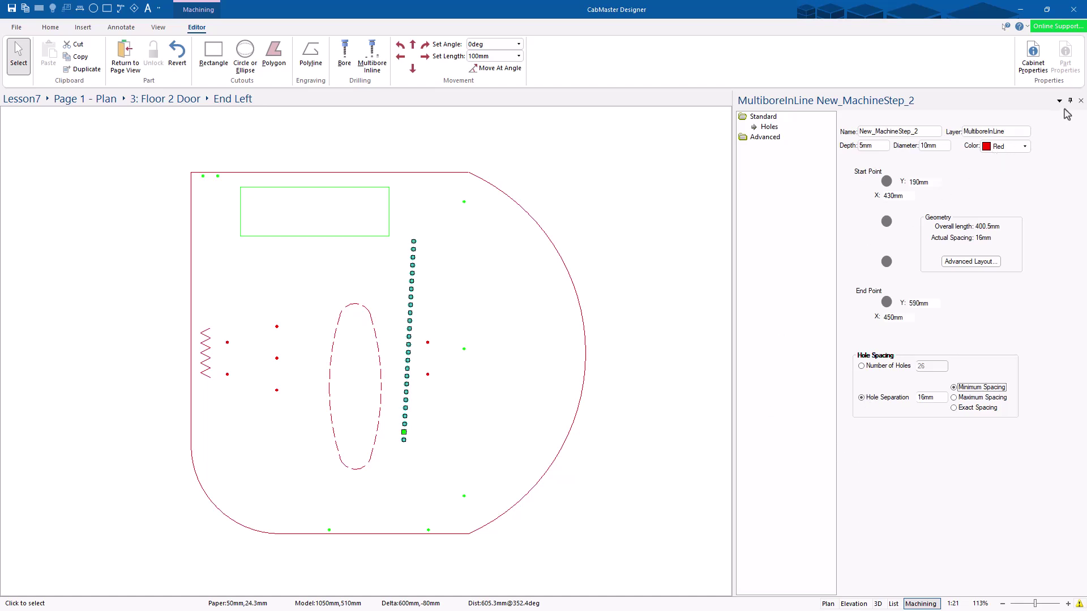
{"action": "left_click", "coordinate": [1081, 100]}
{"action": "left_click", "coordinate": [651, 264]}
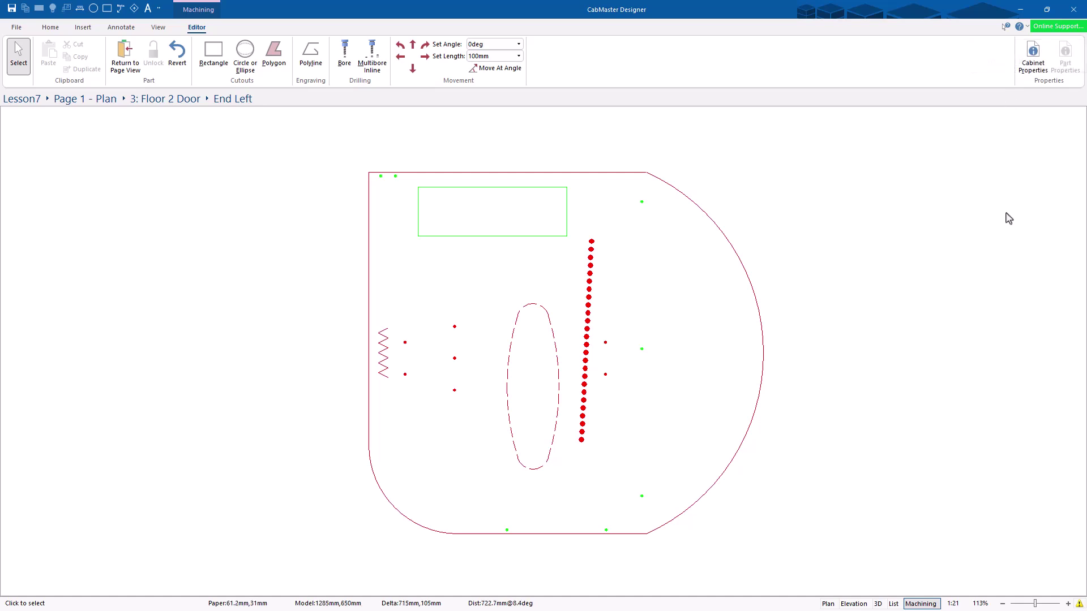
Leave the end panel's machining editor and return to the Page 1 plan.
{"action": "left_click", "coordinate": [529, 365]}
{"action": "left_click", "coordinate": [94, 218]}
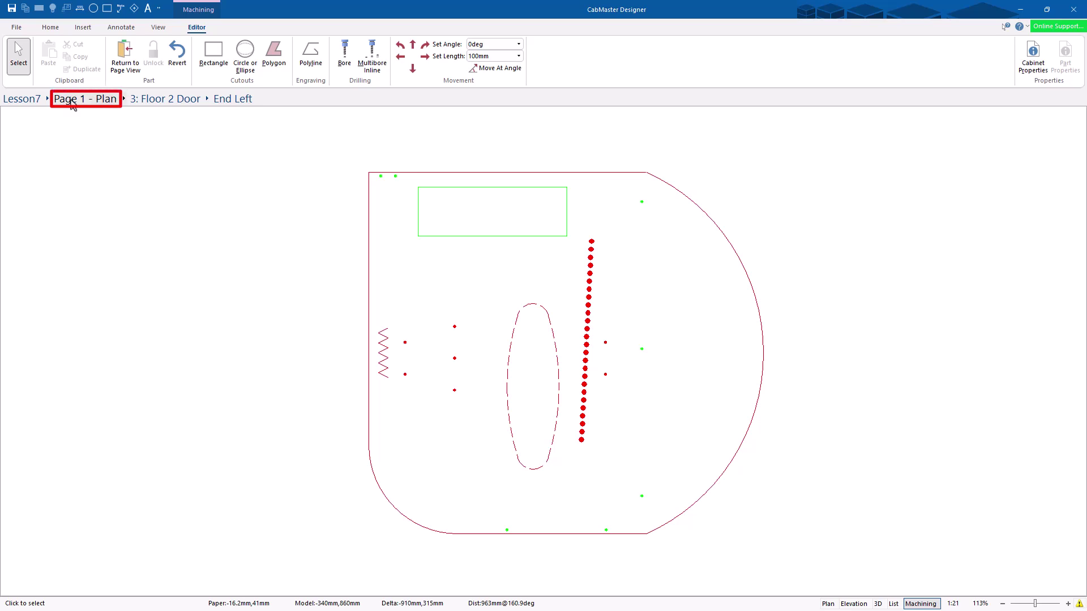
{"action": "left_click", "coordinate": [125, 61]}
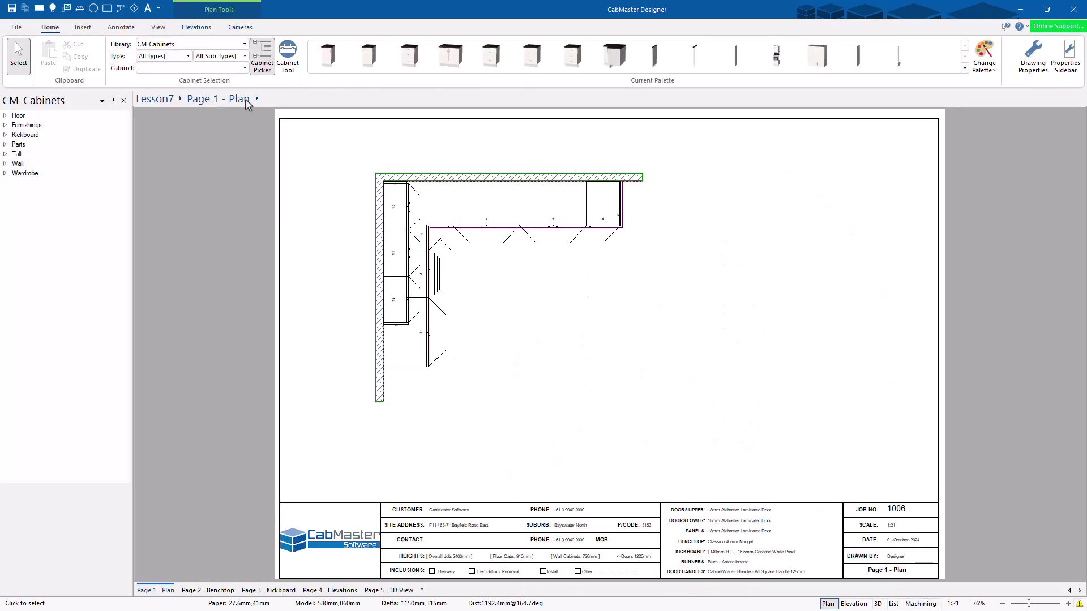
Move the two-door floor cabinet out of the back wall run into the open floor area.
{"action": "left_click", "coordinate": [485, 210]}
{"action": "left_click_drag", "start_coordinate": [485, 211], "coordinate": [616, 339]}
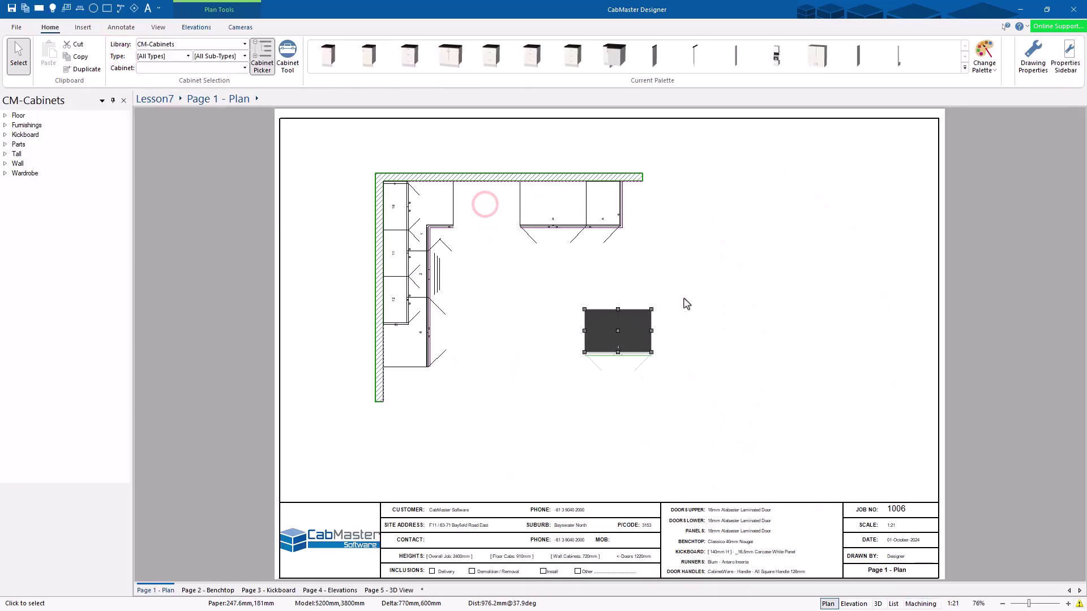
{"action": "left_click", "coordinate": [686, 300]}
Examine the modified left end panel of the moved floor cabinet in 3D.
{"action": "left_click", "coordinate": [877, 601]}
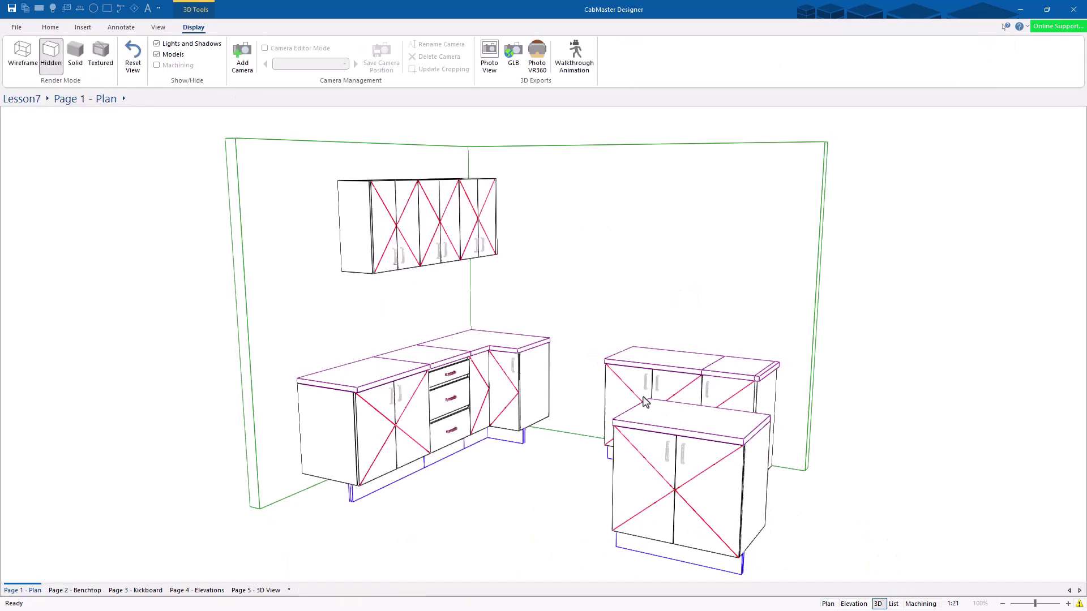
{"action": "left_click_drag", "start_coordinate": [634, 424], "coordinate": [482, 375]}
{"action": "scroll", "coordinate": [482, 375], "scroll_direction": "up", "scroll_amount": 5}
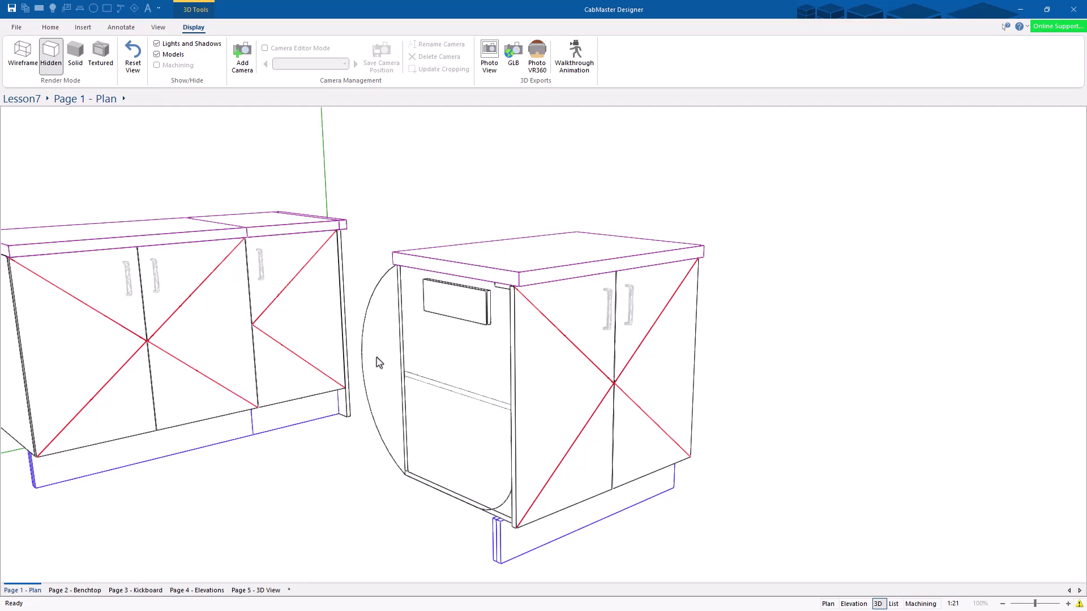
Return to the Page 1 plan and move the modified two-door floor cabinet back into the back wall run.
{"action": "scroll", "coordinate": [537, 342], "scroll_direction": "down", "scroll_amount": 5}
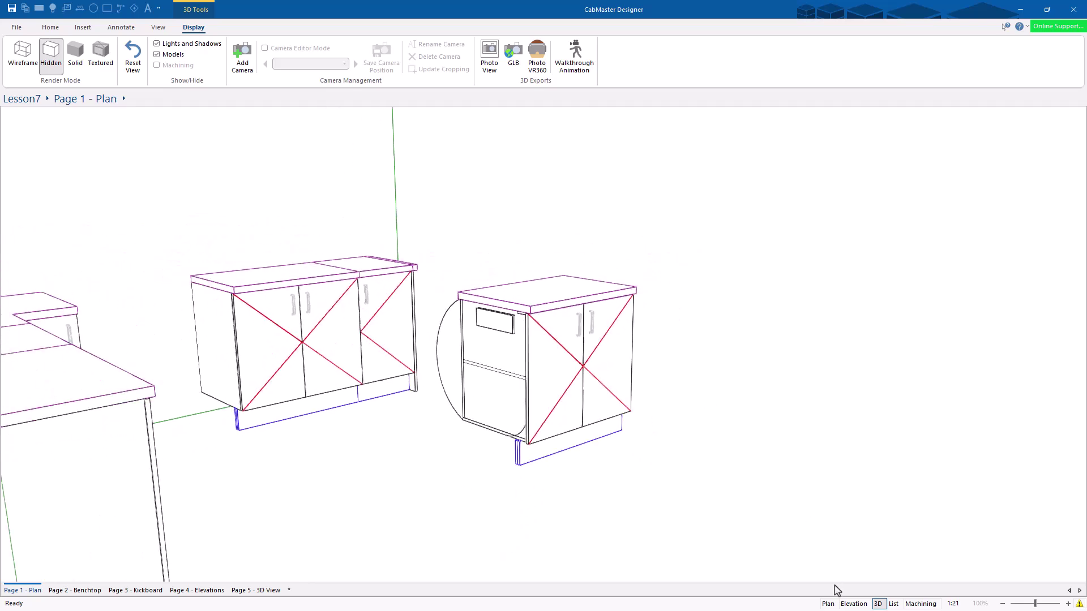
{"action": "left_click", "coordinate": [828, 603]}
{"action": "left_click_drag", "start_coordinate": [617, 336], "coordinate": [511, 282]}
{"action": "left_click", "coordinate": [513, 286]}
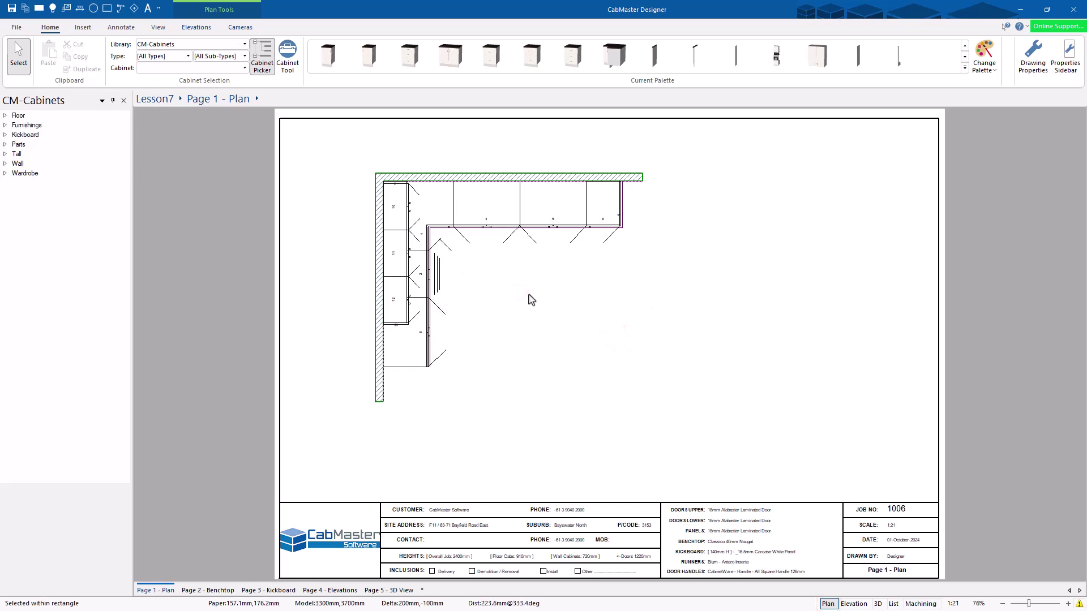
Move the two-door floor cabinet beside the run's end cabinet into the open floor area and open its properties.
{"action": "left_click_drag", "start_coordinate": [553, 199], "coordinate": [668, 310]}
{"action": "left_click", "coordinate": [523, 302]}
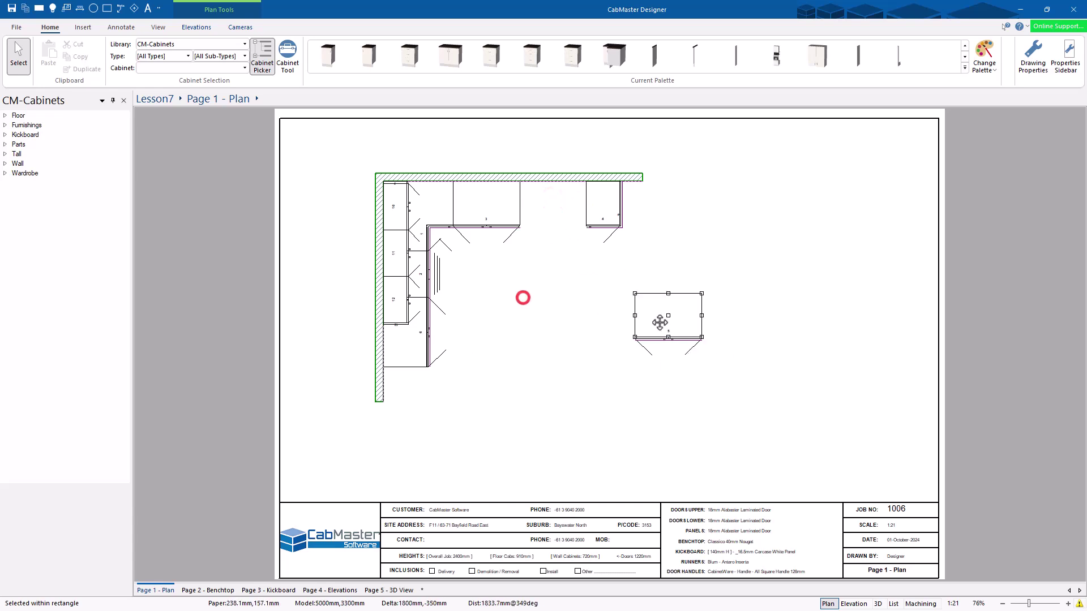
{"action": "double_click", "coordinate": [658, 319]}
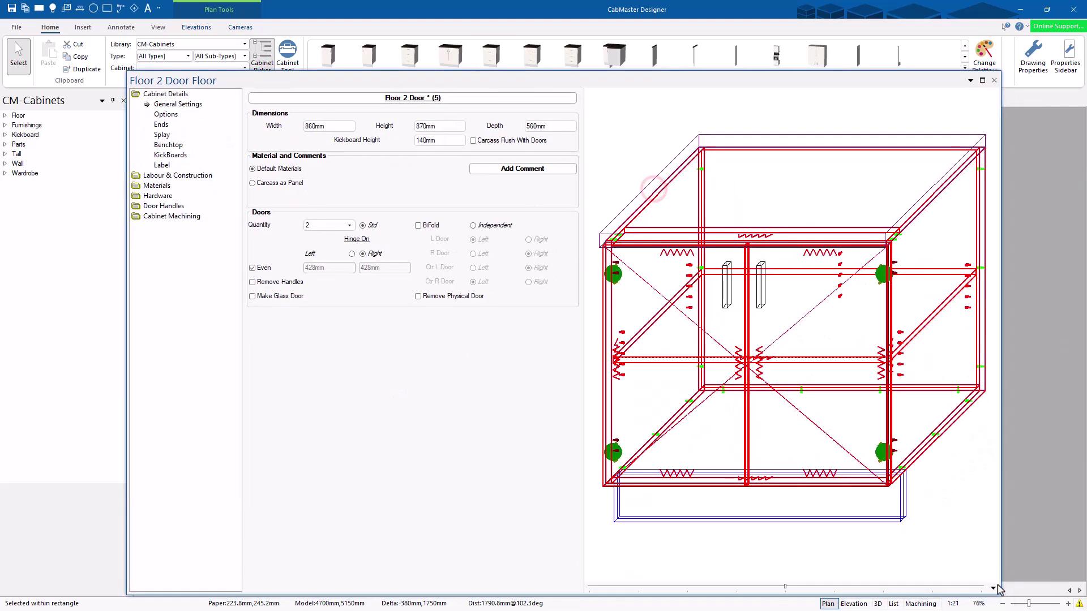
Hide the machining in the cabinet preview, switch it to 3D Wireframe and turn it to show the left end.
{"action": "right_click", "coordinate": [991, 587]}
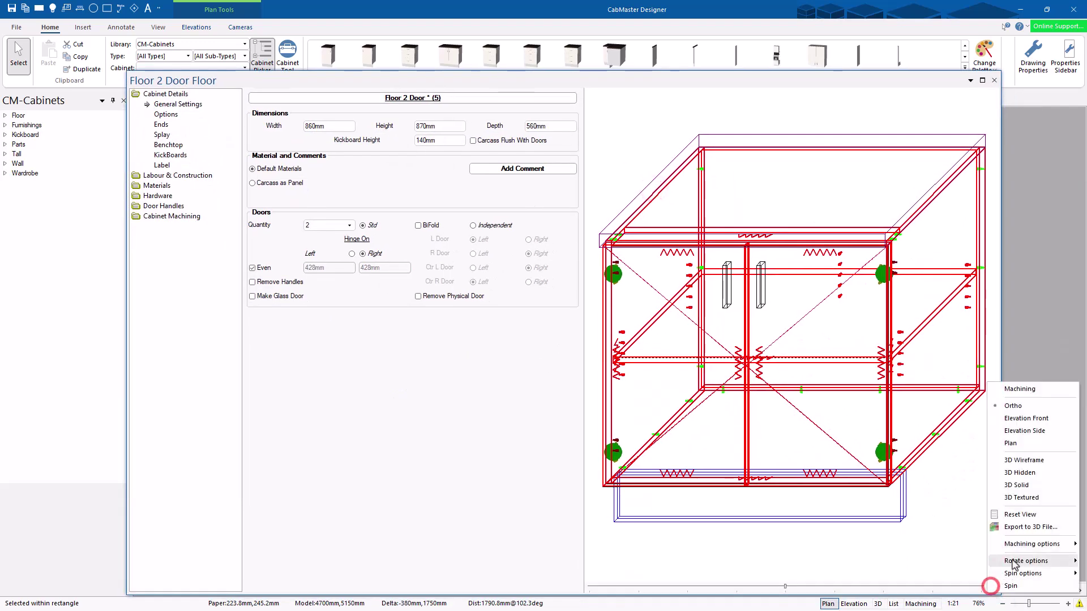
{"action": "mouse_move", "coordinate": [1027, 545]}
{"action": "left_click", "coordinate": [932, 581]}
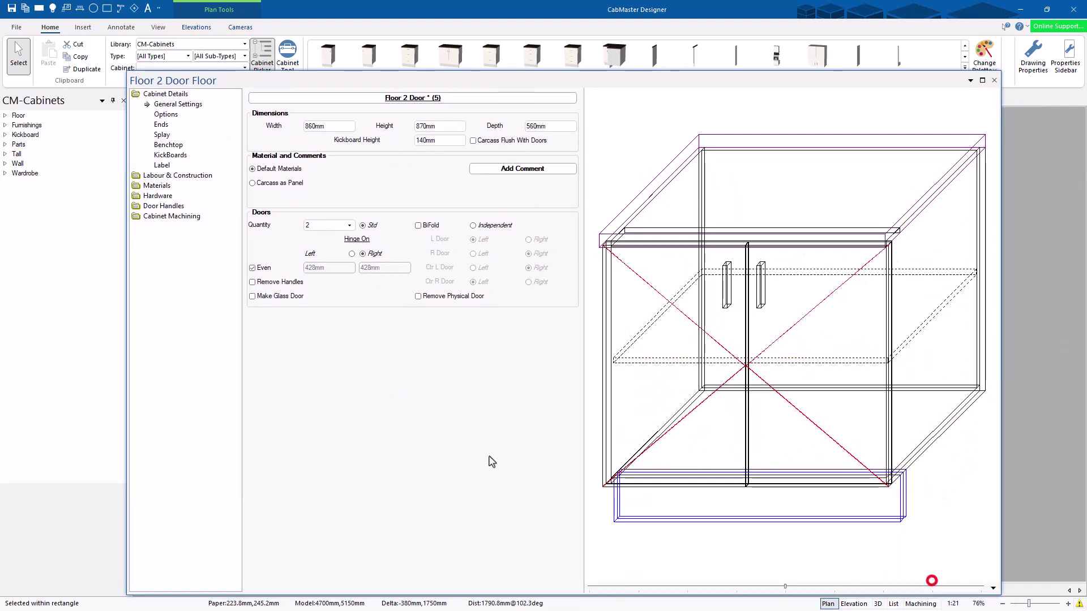
{"action": "left_click_drag", "start_coordinate": [777, 83], "coordinate": [777, 74]}
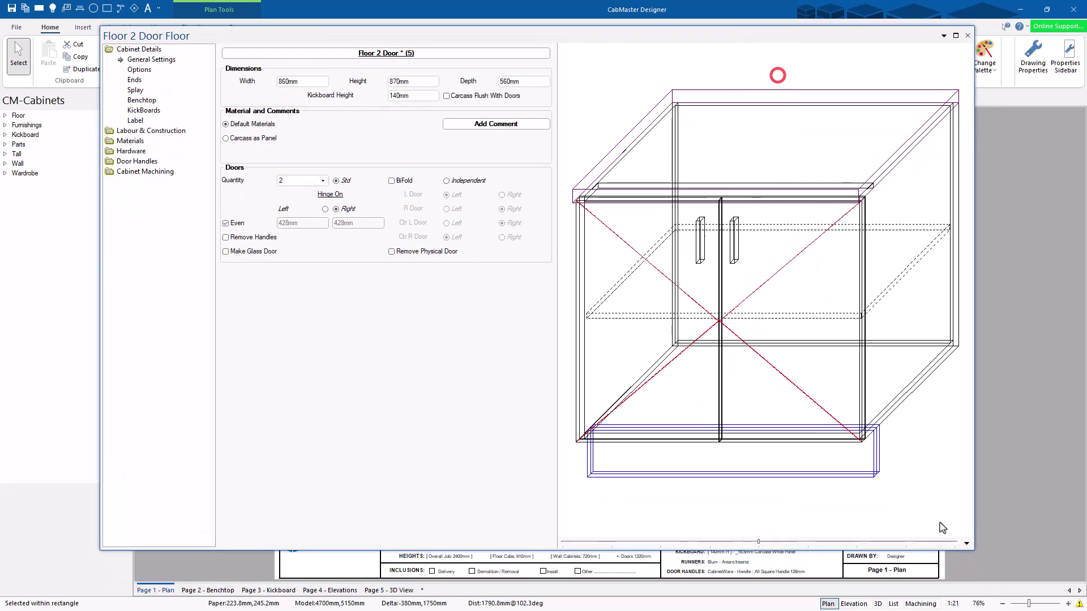
{"action": "right_click", "coordinate": [966, 544]}
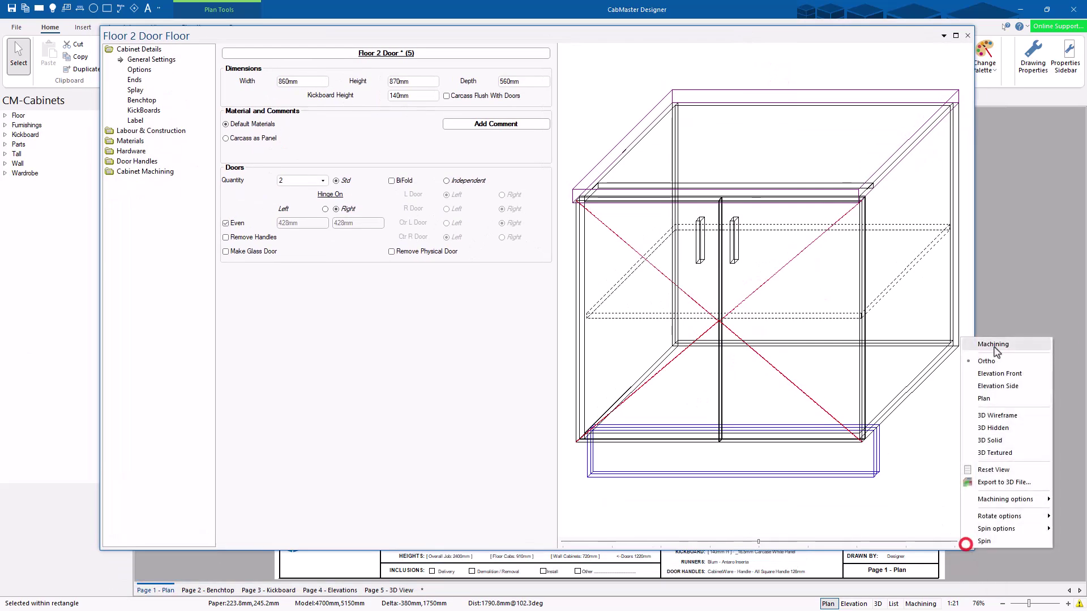
{"action": "left_click", "coordinate": [992, 416]}
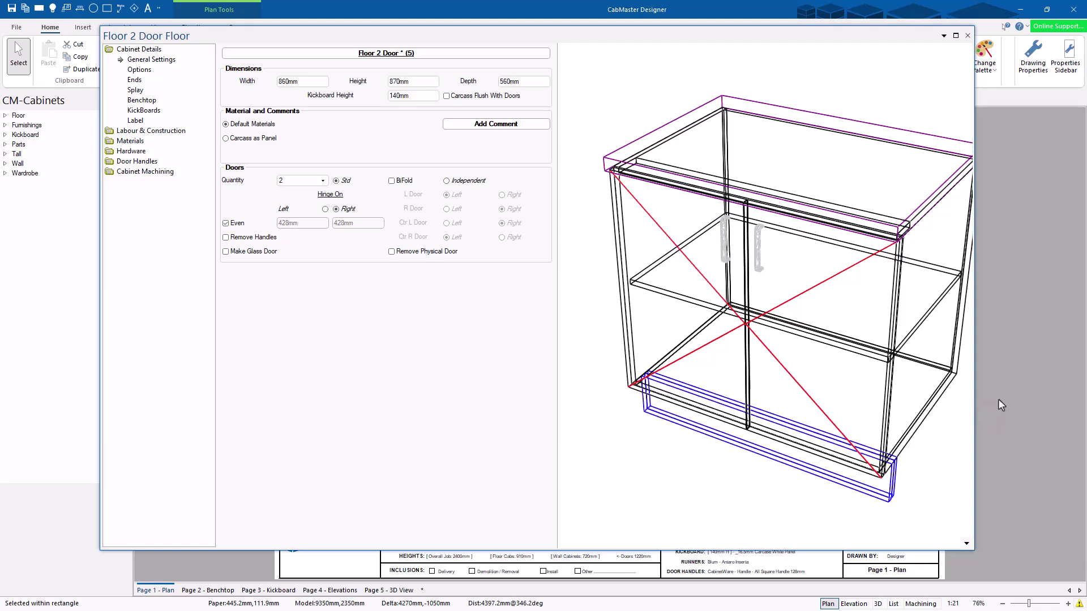
{"action": "left_click_drag", "start_coordinate": [676, 352], "coordinate": [769, 249]}
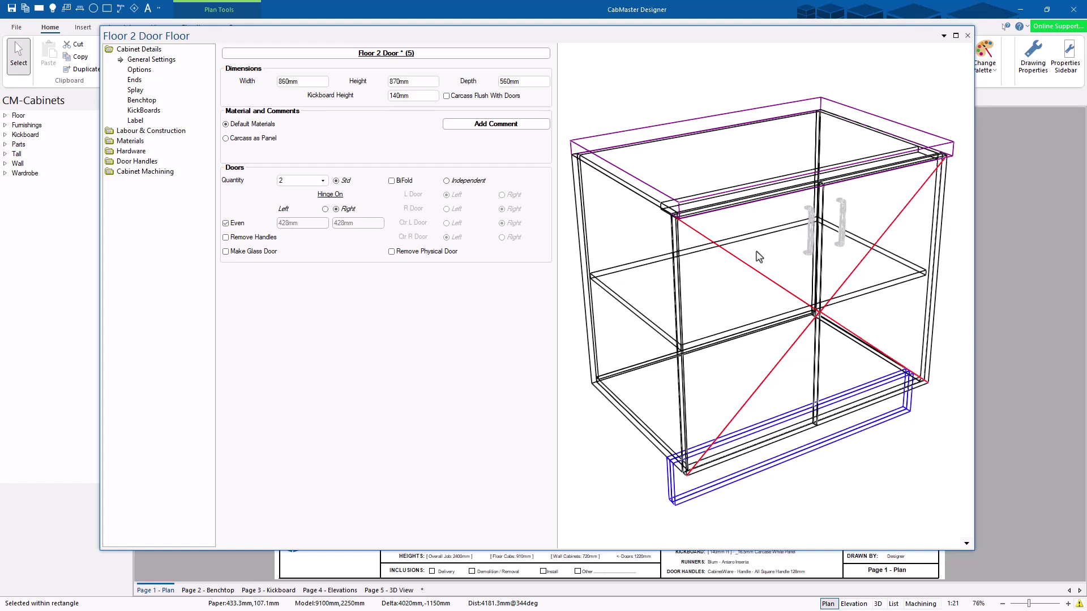
Preview the cabinet machining of the End Left part.
{"action": "left_click", "coordinate": [127, 170]}
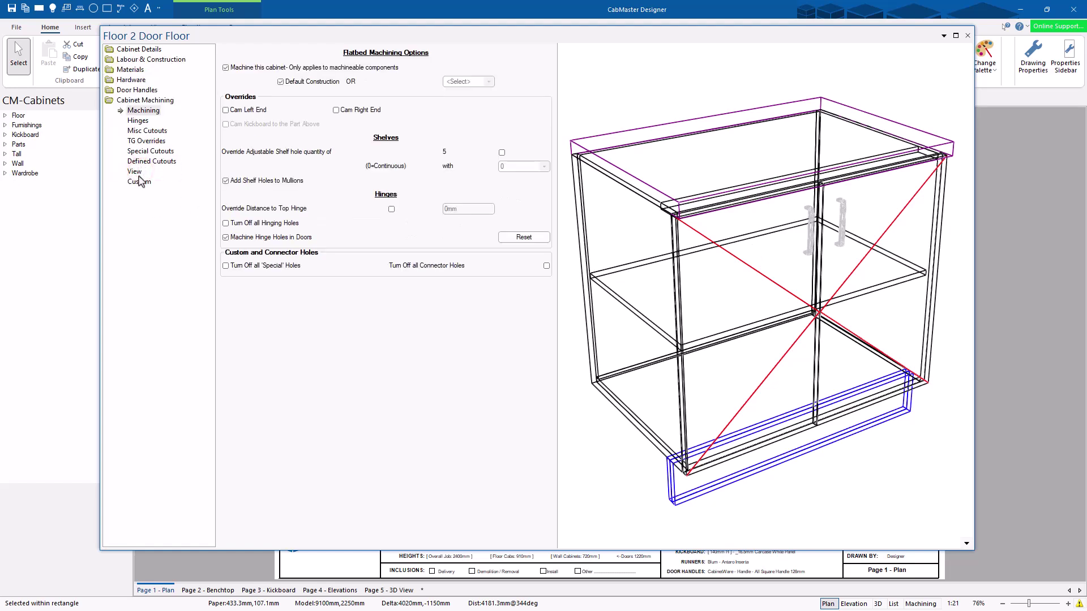
{"action": "left_click", "coordinate": [134, 170]}
{"action": "left_click", "coordinate": [299, 82]}
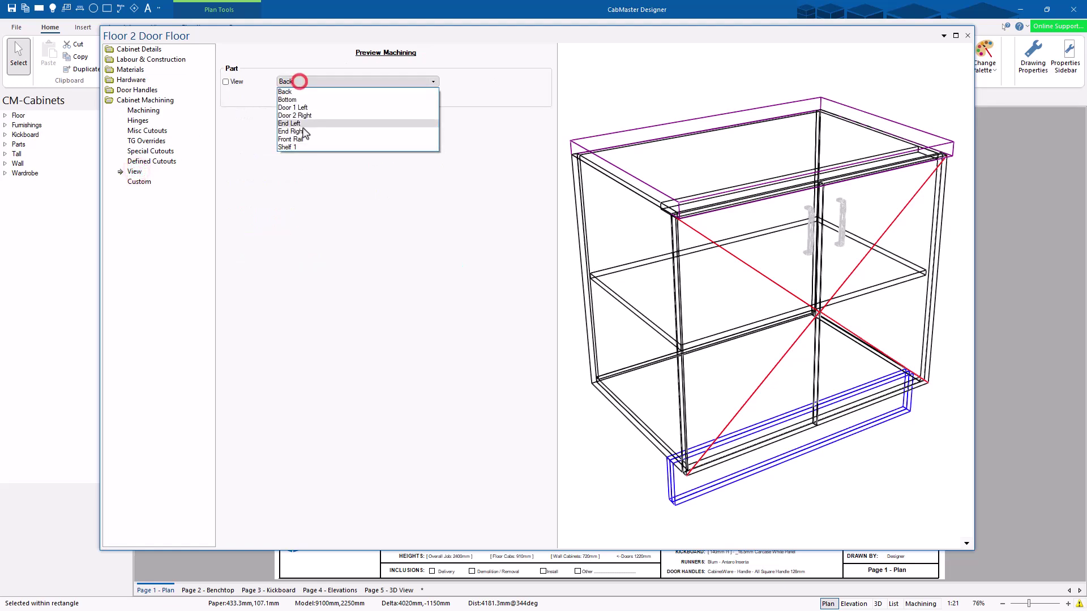
{"action": "left_click", "coordinate": [298, 123]}
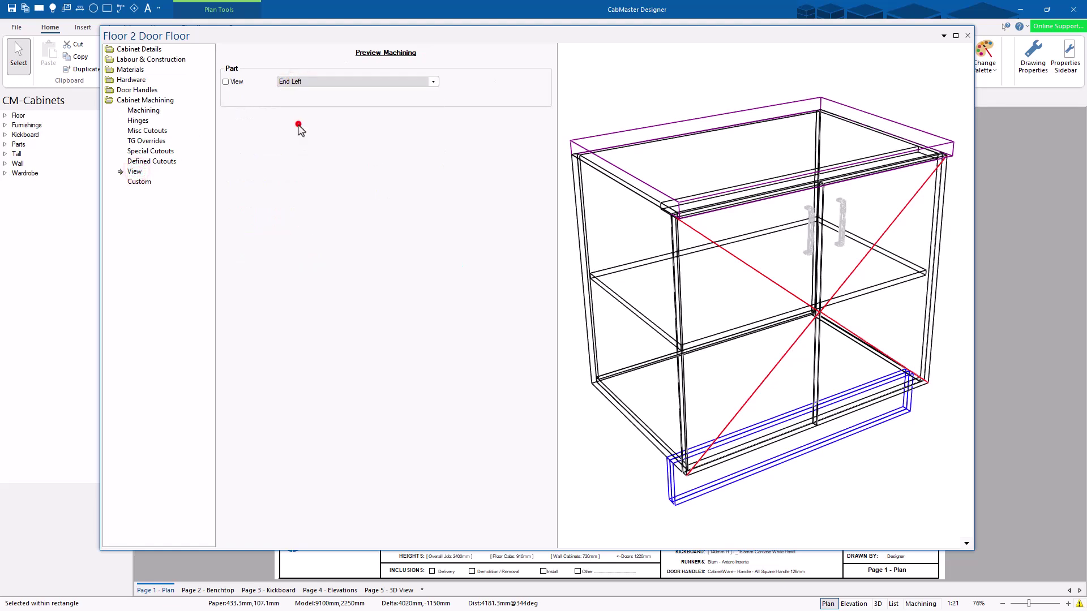
{"action": "left_click", "coordinate": [226, 81]}
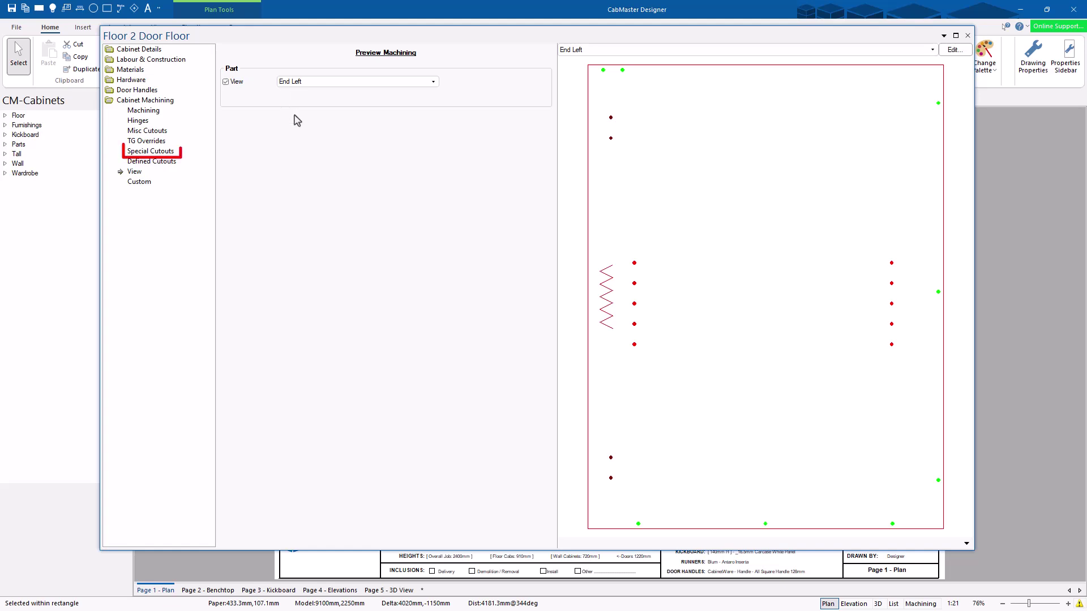
Enable special cutout 1 on the left end (EnL) and set its type to Rectangle.
{"action": "left_click", "coordinate": [145, 153]}
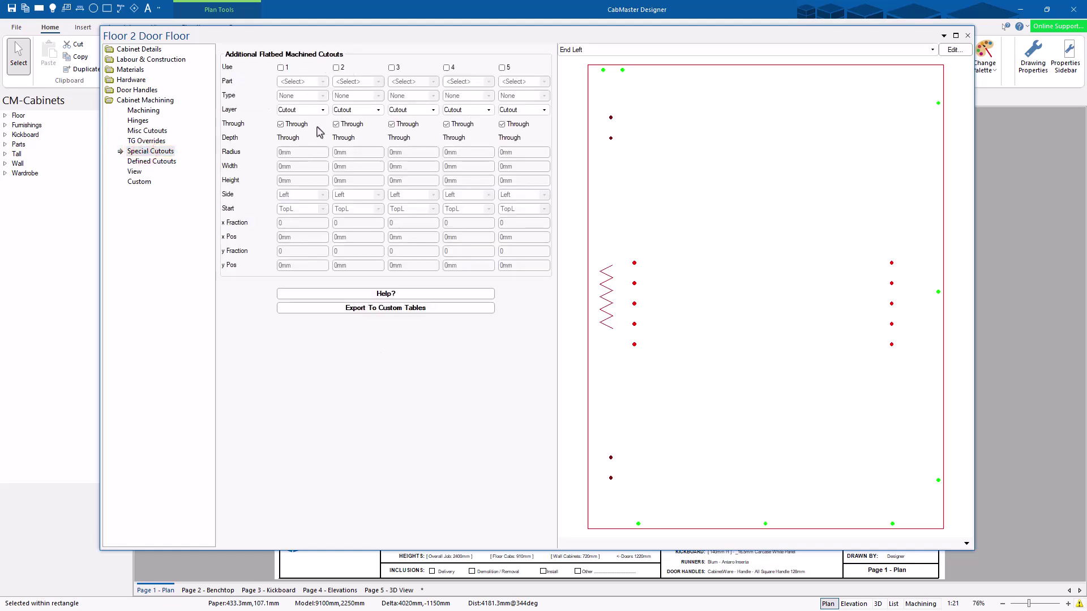
{"action": "left_click", "coordinate": [281, 68]}
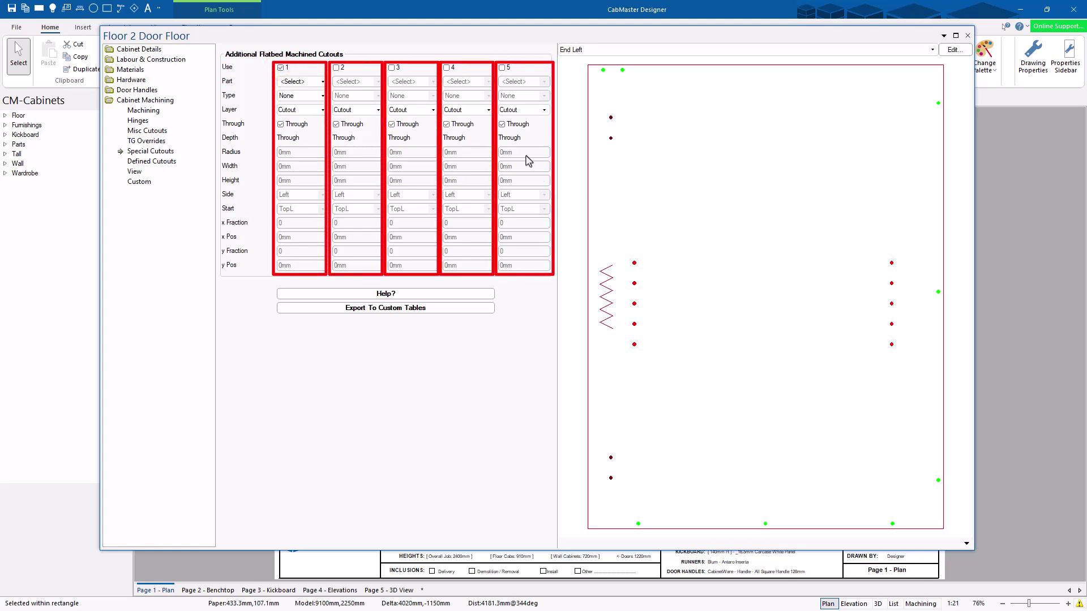
{"action": "left_click", "coordinate": [307, 79]}
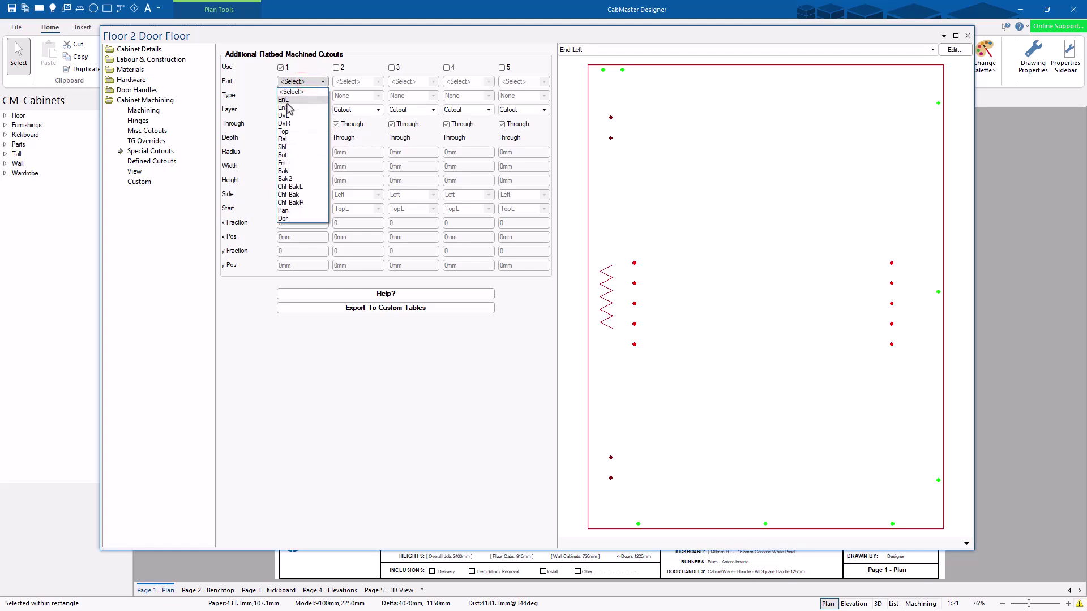
{"action": "left_click", "coordinate": [289, 100]}
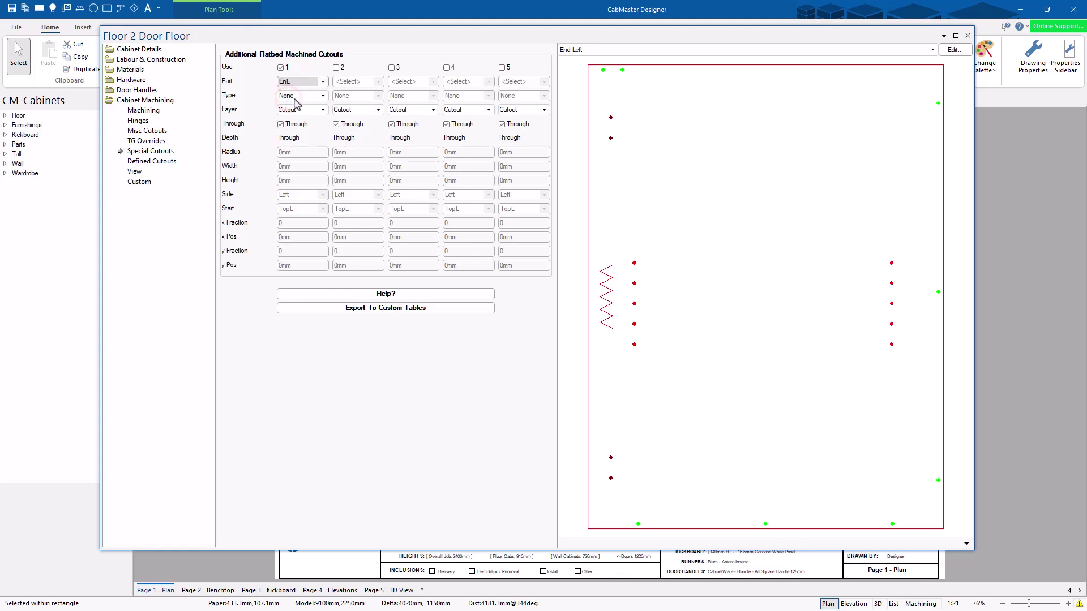
{"action": "left_click", "coordinate": [293, 95]}
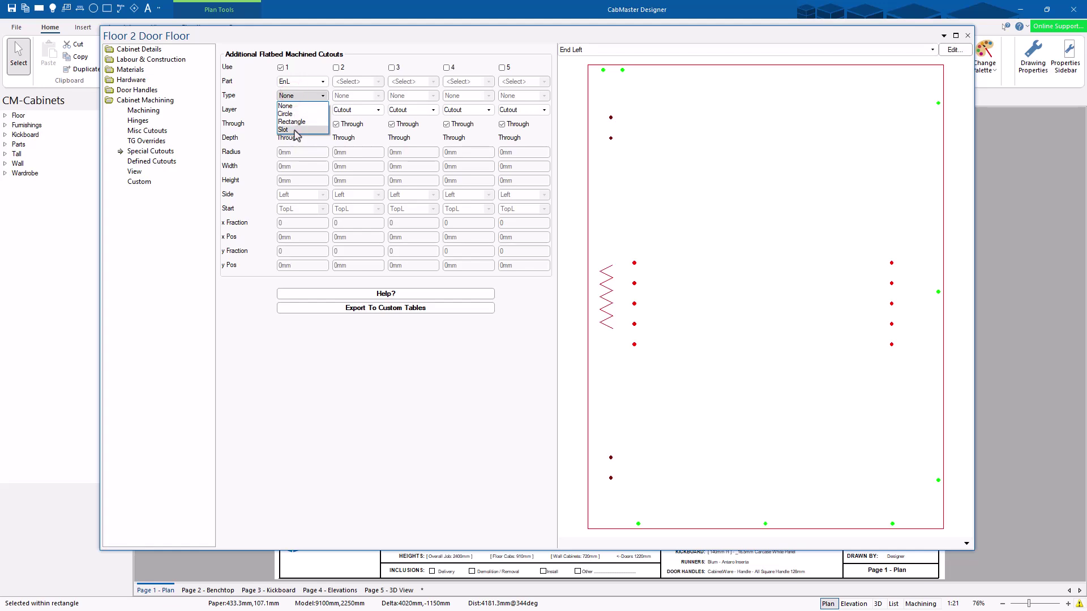
{"action": "left_click", "coordinate": [294, 122]}
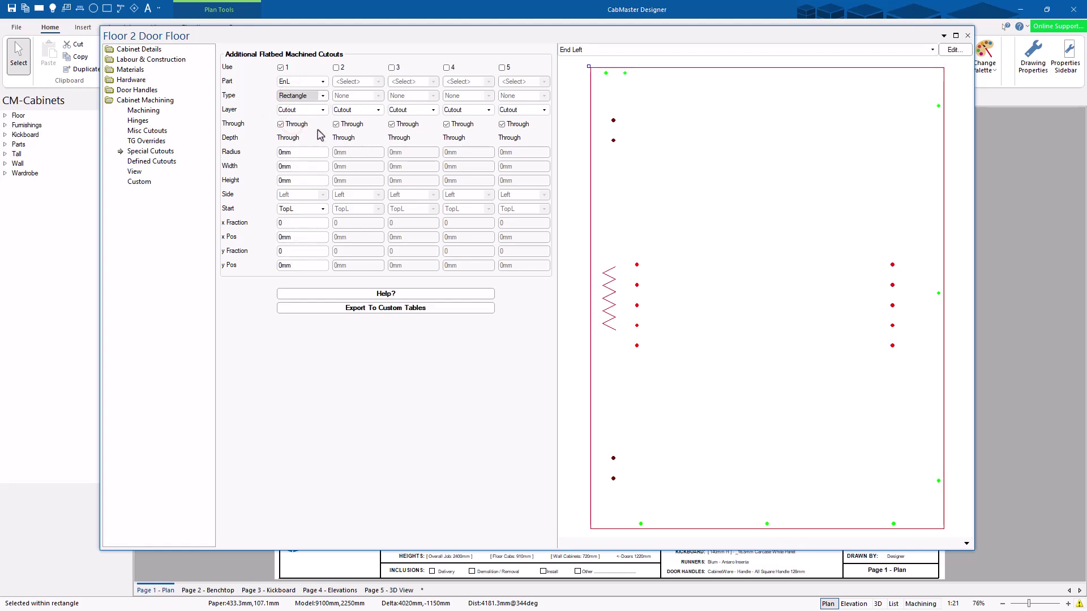
Give the rectangular cutout a 20 mm corner radius, a 200 mm width and a 150 mm height.
{"action": "left_click_drag", "start_coordinate": [305, 151], "coordinate": [274, 151]}
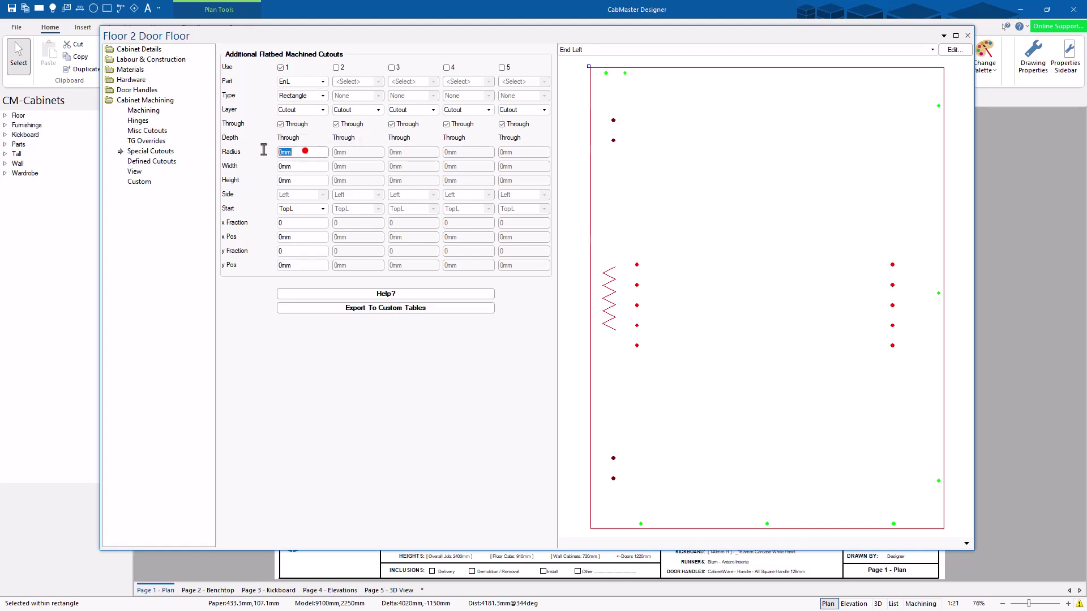
{"action": "type", "text": "20"}
{"action": "key", "text": "Tab"}
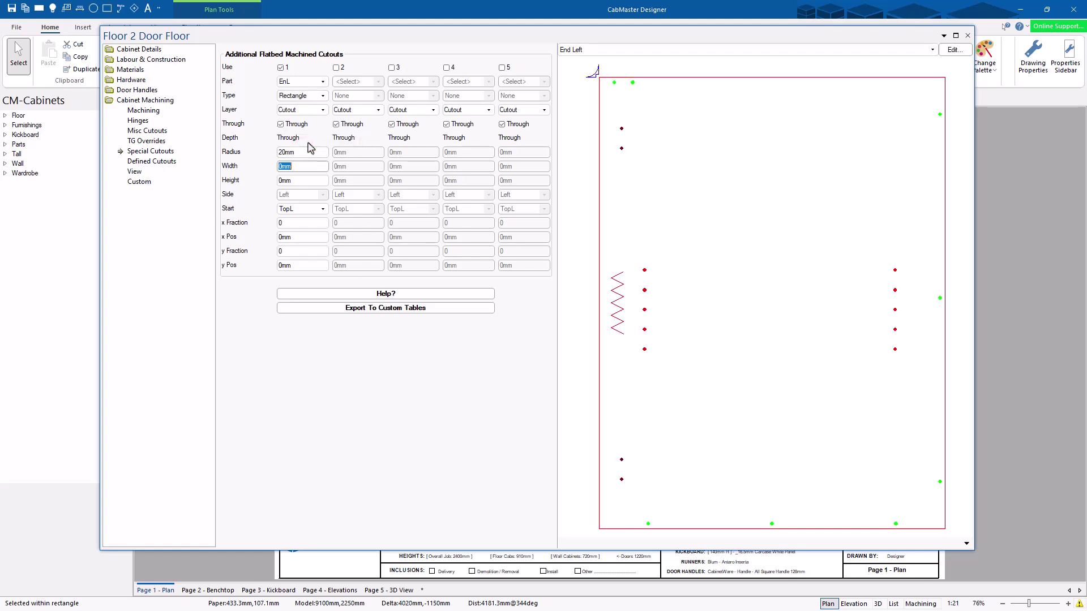
{"action": "type", "text": "200"}
{"action": "key", "text": "Tab"}
{"action": "type", "text": "1"}
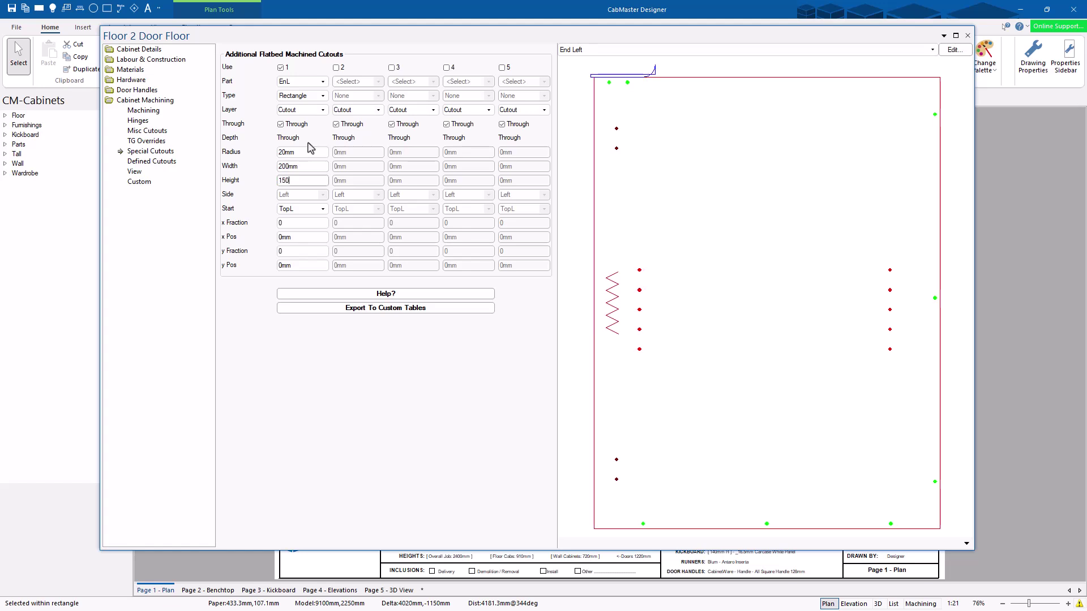
{"action": "key", "text": "Tab"}
Start the cutout from BotL and centre it on the panel with x and y fractions of 0.5.
{"action": "left_click", "coordinate": [315, 208]}
{"action": "left_click", "coordinate": [295, 237]}
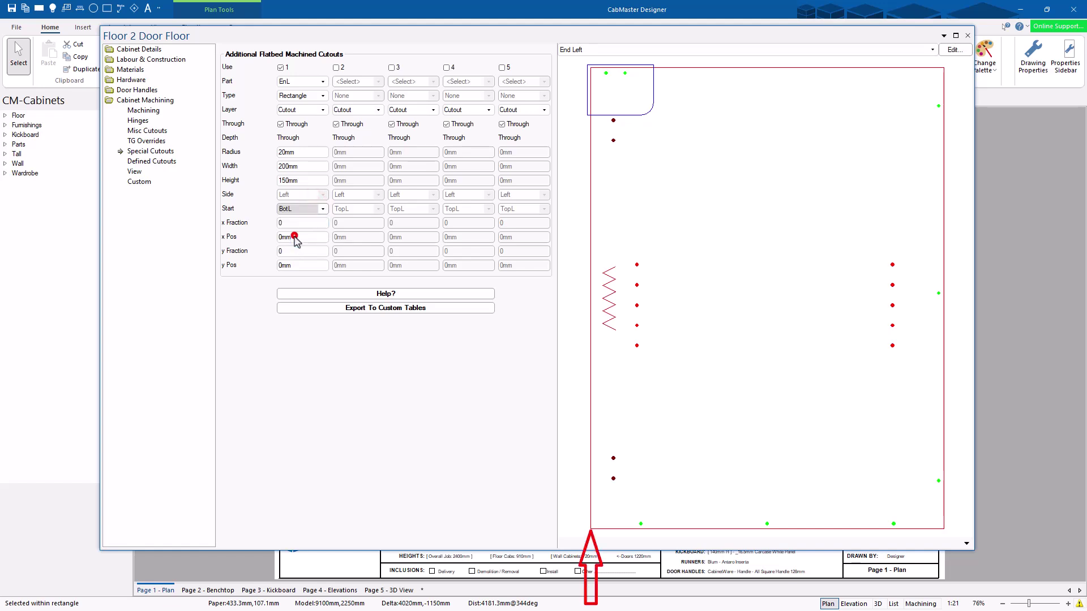
{"action": "left_click", "coordinate": [286, 222]}
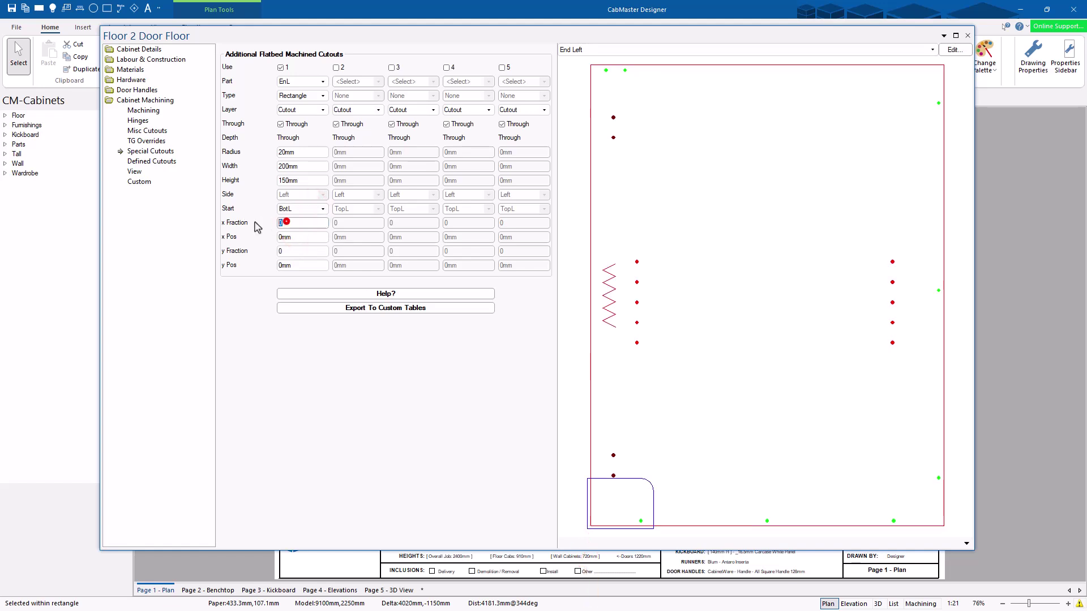
{"action": "type", "text": ".5"}
{"action": "key", "text": "Tab"}
{"action": "left_click", "coordinate": [293, 251]}
{"action": "type", "text": ".5"}
{"action": "key", "text": "Tab"}
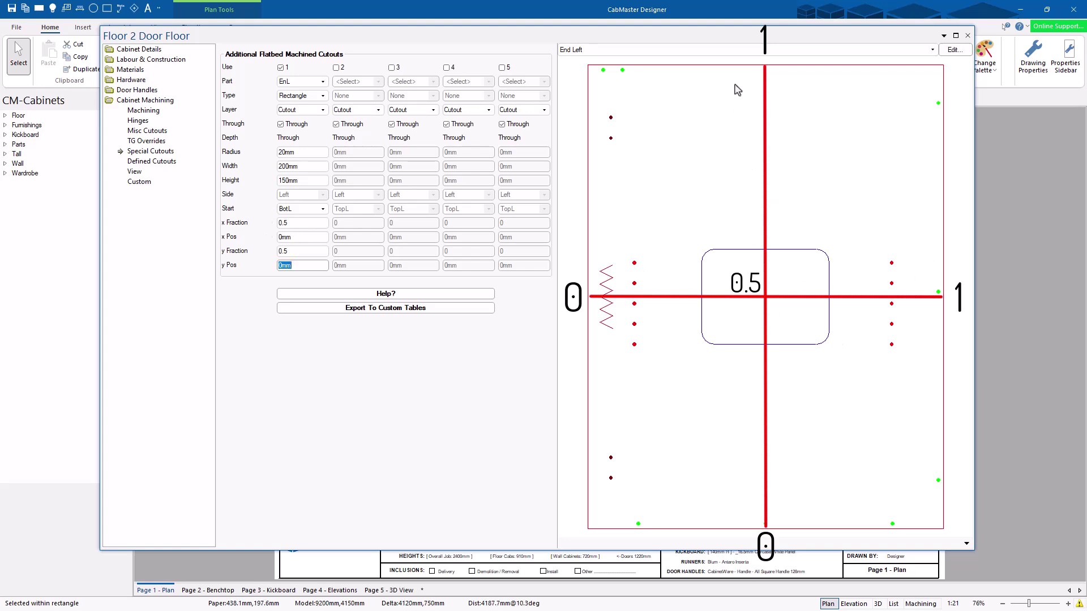
Offset the cutout from the panel centre with an x position of 100 mm and a y position of -50 mm.
{"action": "double_click", "coordinate": [306, 238]}
{"action": "type", "text": "100"}
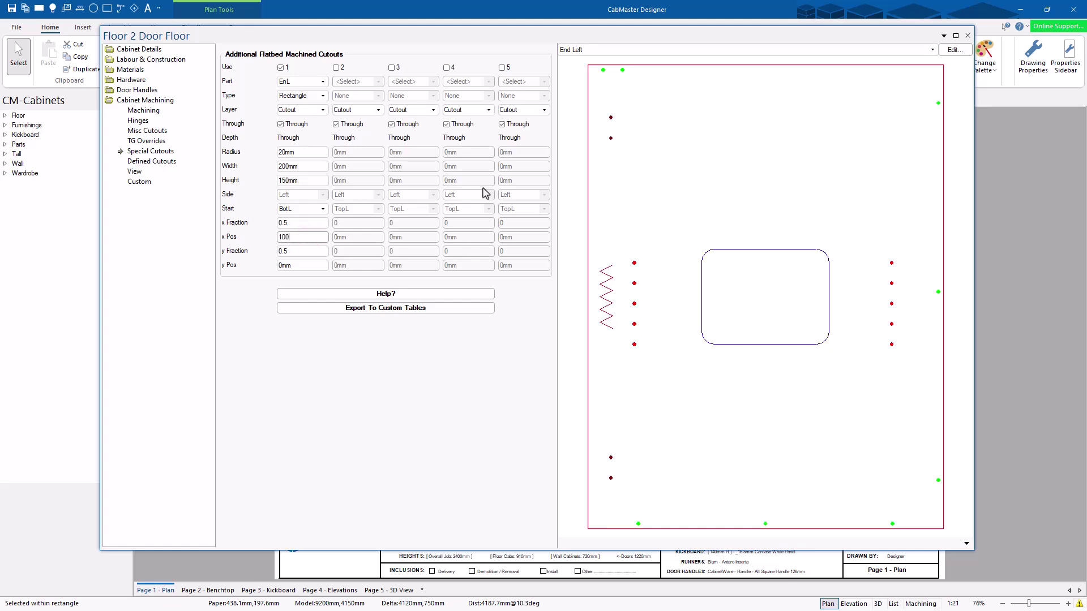
{"action": "key", "text": "Tab"}
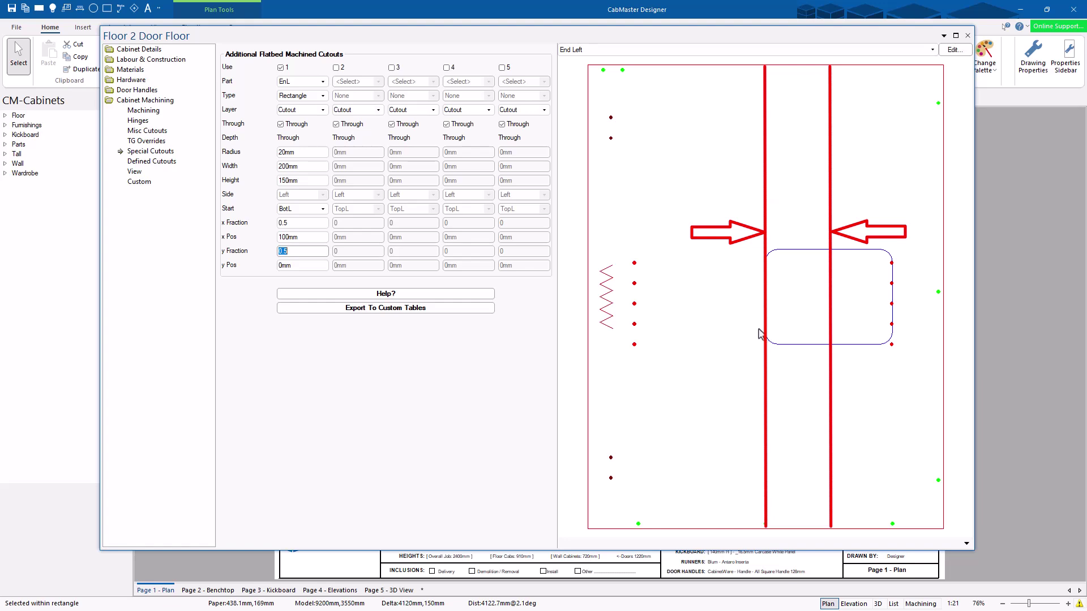
{"action": "left_click", "coordinate": [765, 292]}
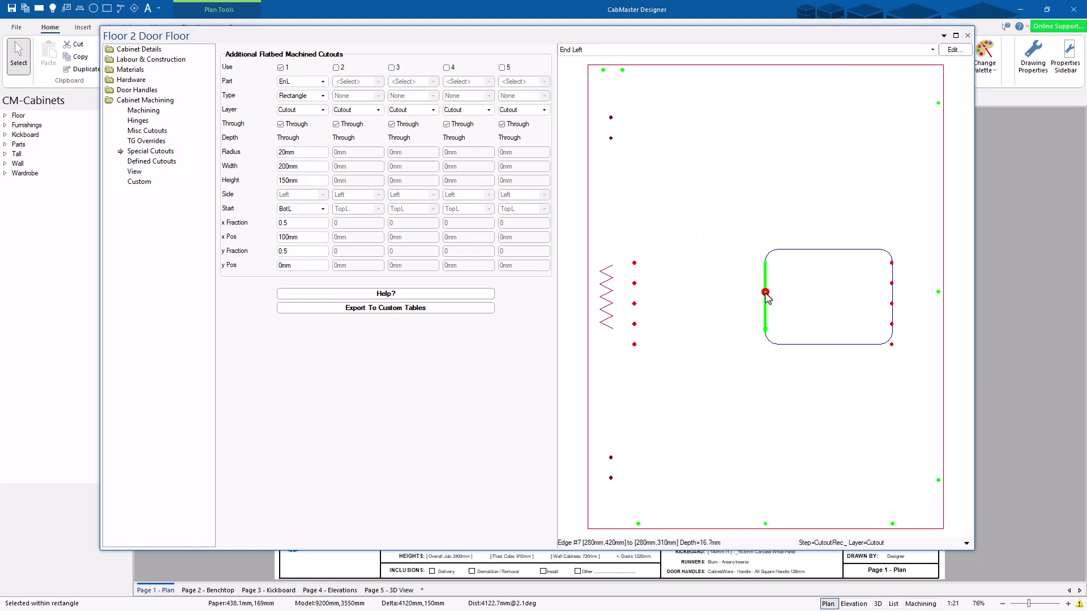
{"action": "left_click", "coordinate": [707, 266]}
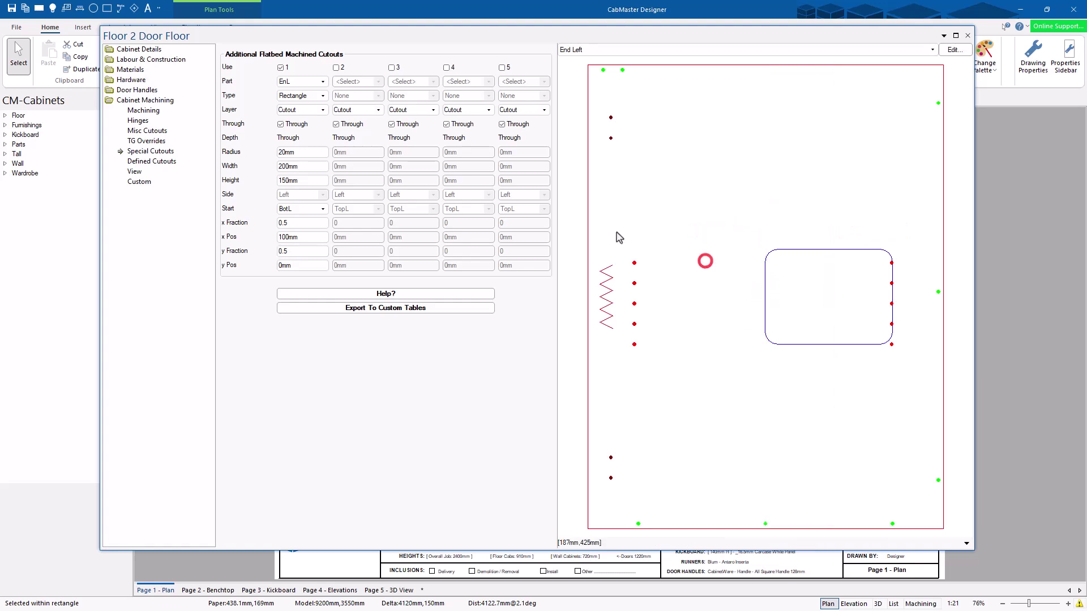
{"action": "left_click", "coordinate": [301, 265]}
{"action": "double_click", "coordinate": [301, 265]}
{"action": "type", "text": "-50"}
{"action": "key", "text": "Tab"}
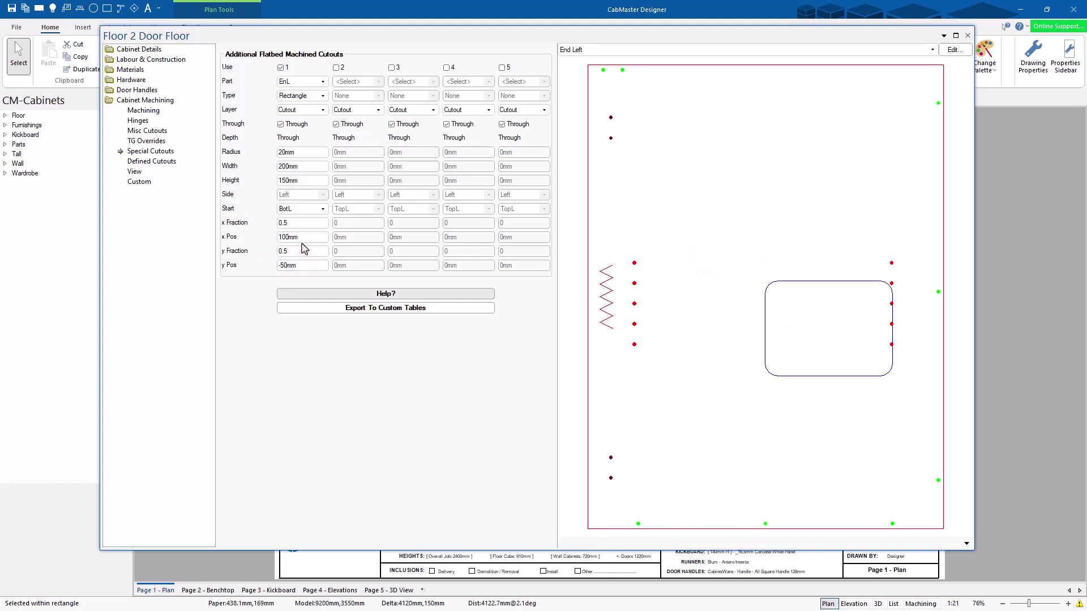
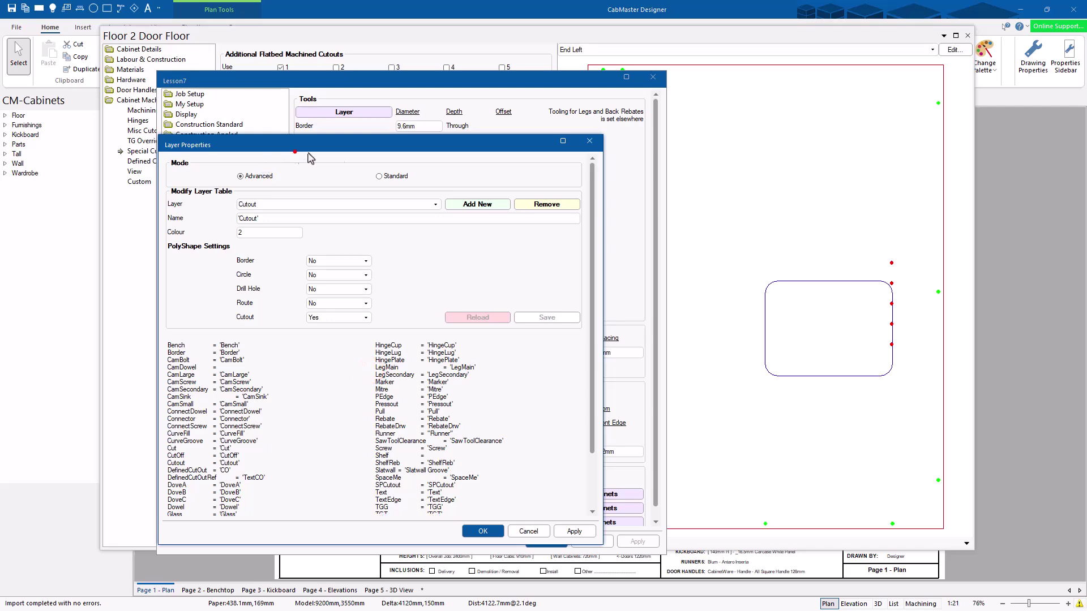
Accept the Cutout layer properties with colour 2 and confirm the job's machining tool settings.
{"action": "left_click_drag", "start_coordinate": [351, 150], "coordinate": [551, 156]}
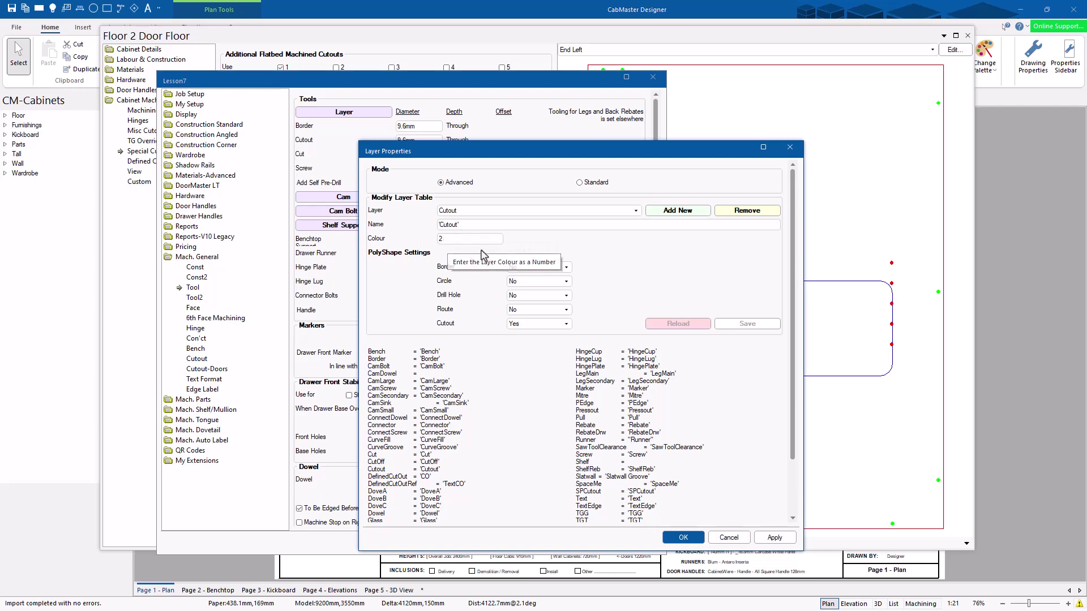
{"action": "left_click", "coordinate": [685, 539]}
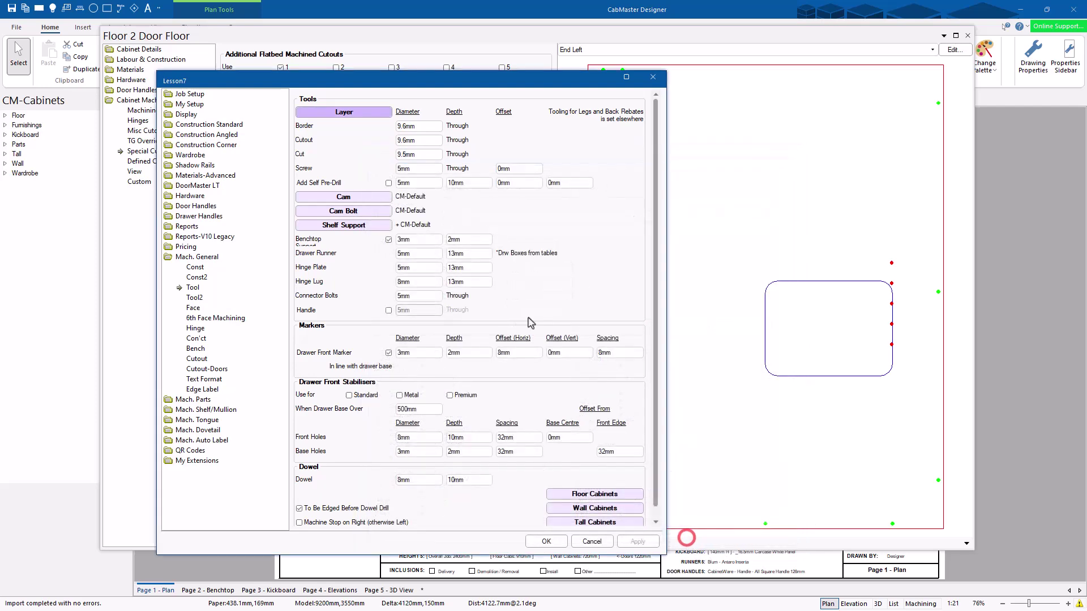
{"action": "left_click", "coordinate": [543, 544]}
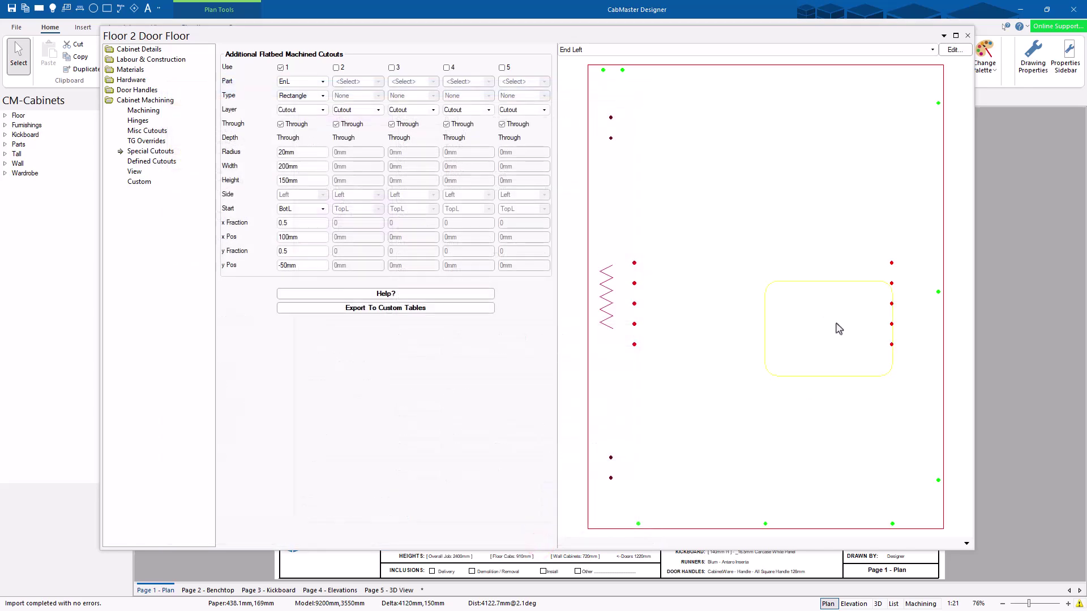
Set the Cutout layer's colour to 5 in the job's machining tool layer properties and save the change.
{"action": "left_click", "coordinate": [1033, 56]}
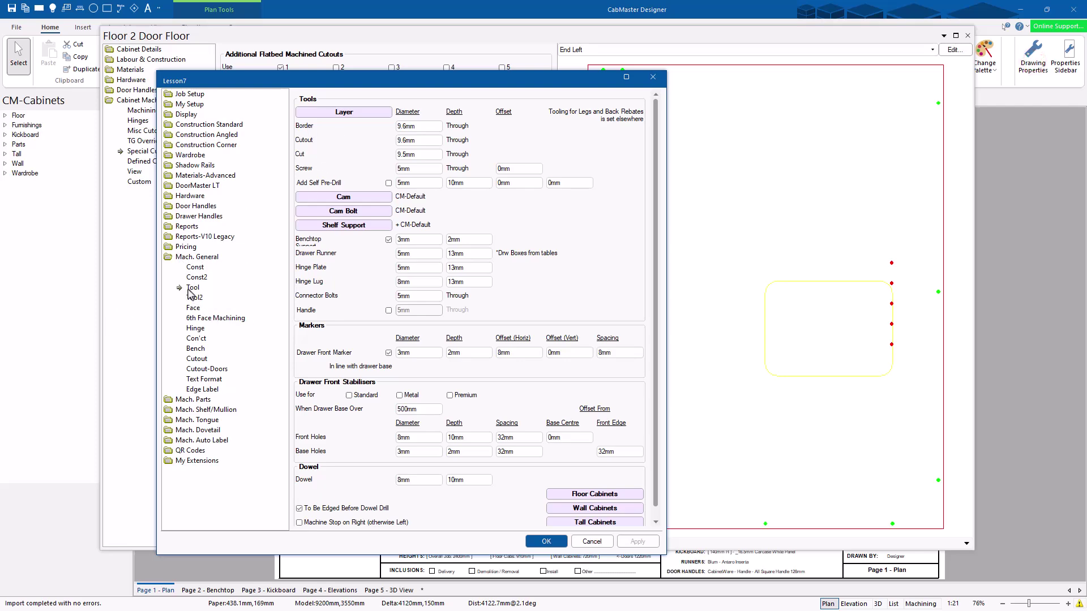
{"action": "left_click", "coordinate": [356, 112]}
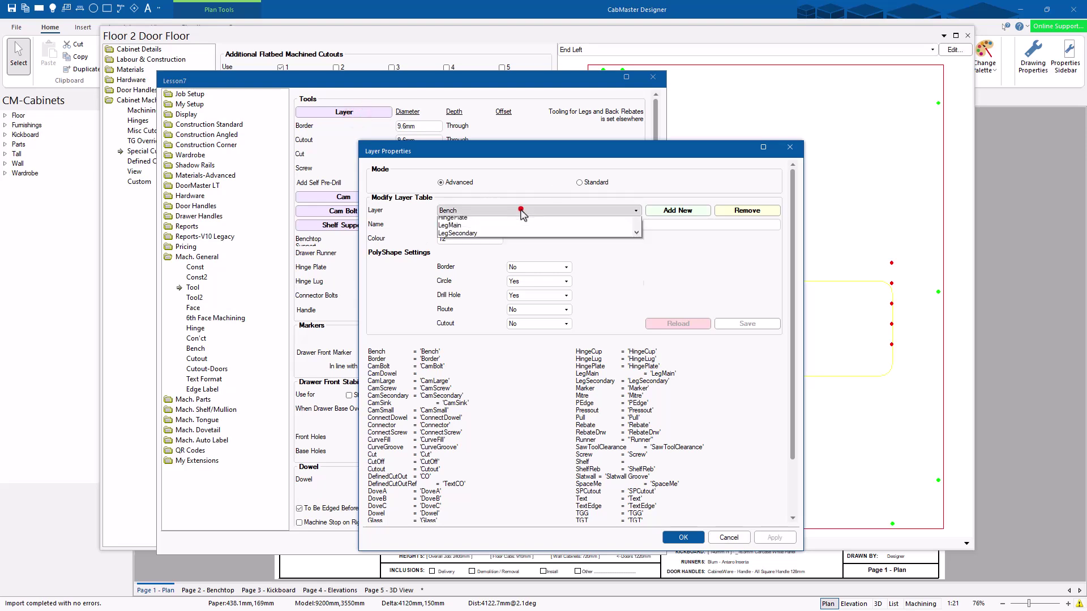
{"action": "left_click", "coordinate": [517, 210]}
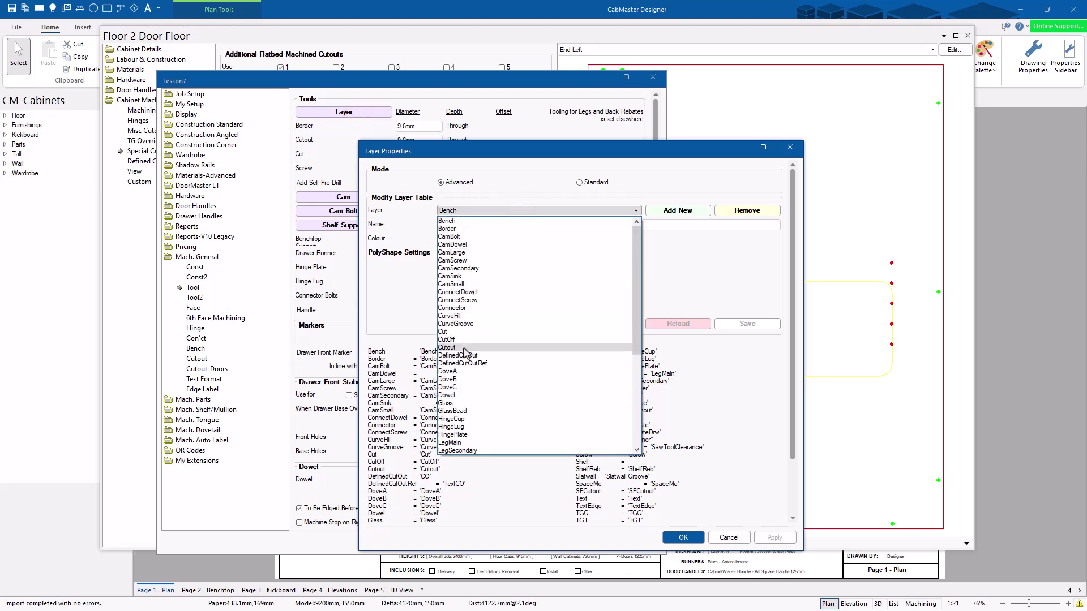
{"action": "left_click", "coordinate": [467, 347]}
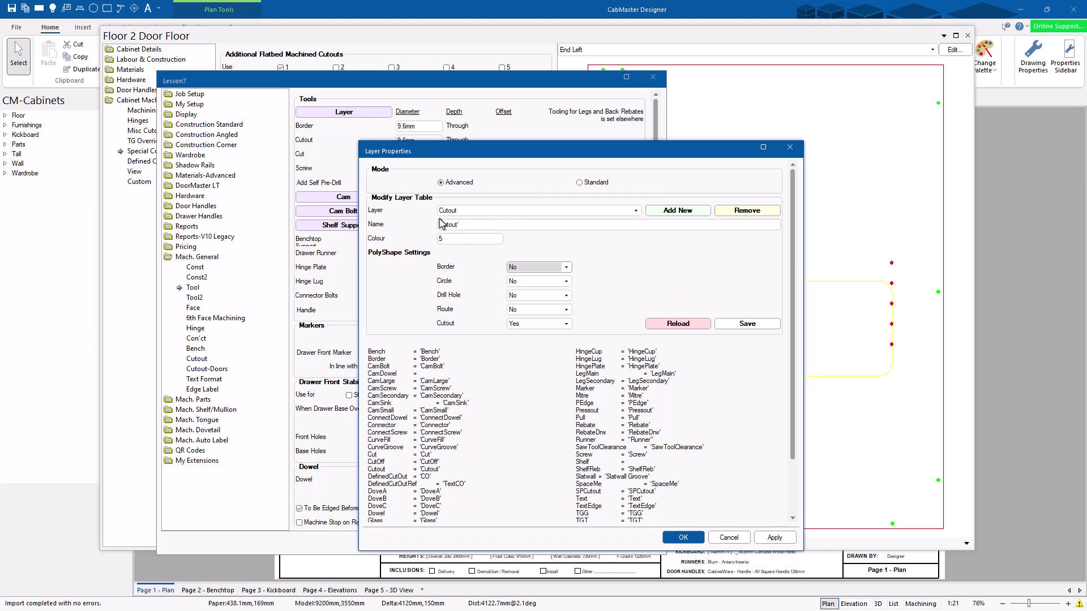
{"action": "left_click", "coordinate": [757, 320]}
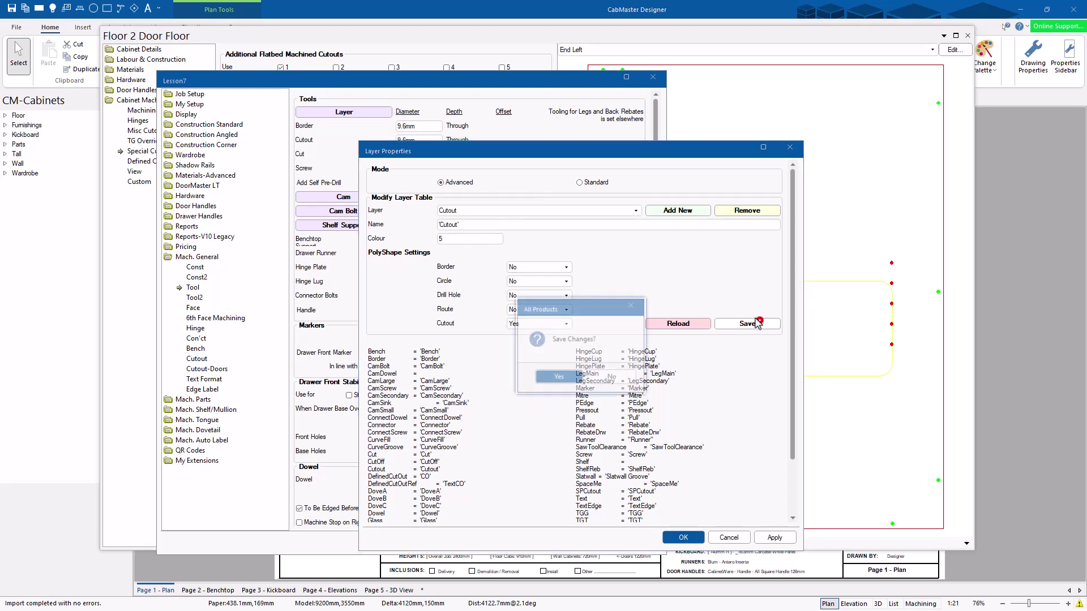
{"action": "left_click", "coordinate": [565, 377]}
Examine the name, colour and PolyShape settings of other layers, including LegMain, Pressout and CamSink.
{"action": "left_click", "coordinate": [635, 211]}
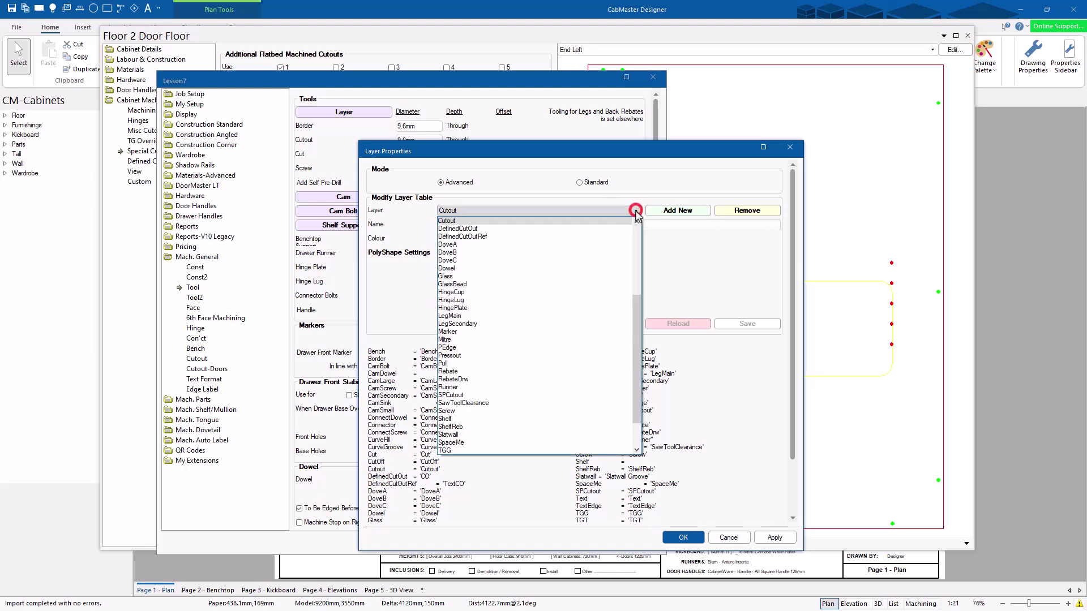
{"action": "left_click", "coordinate": [548, 316]}
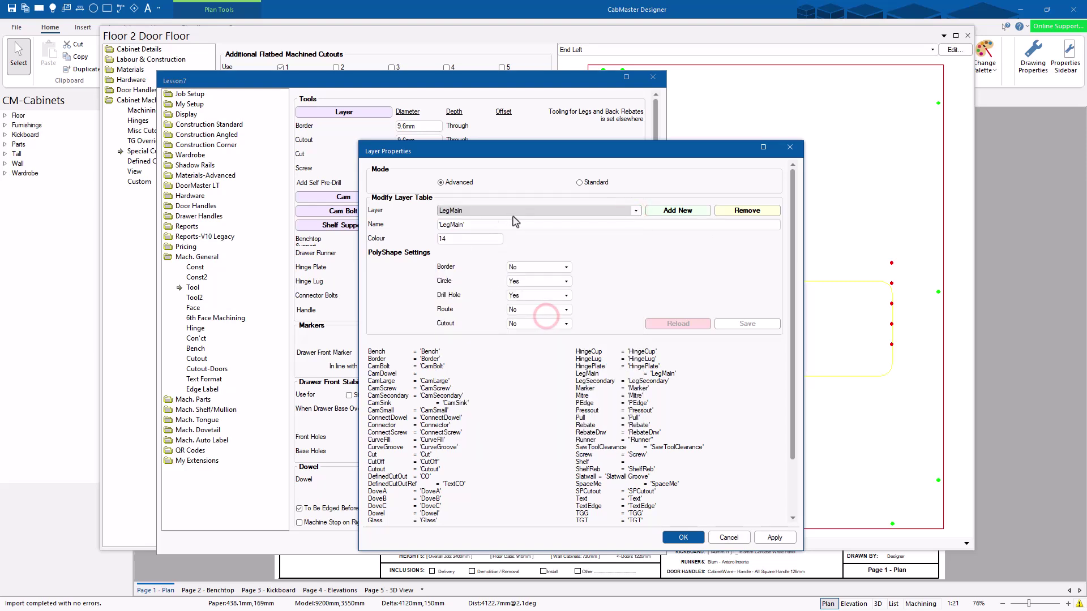
{"action": "key", "text": "Down"}
{"action": "key", "text": "Down"}
{"action": "key", "text": "Down"}
{"action": "key", "text": "Down"}
{"action": "key", "text": "Down"}
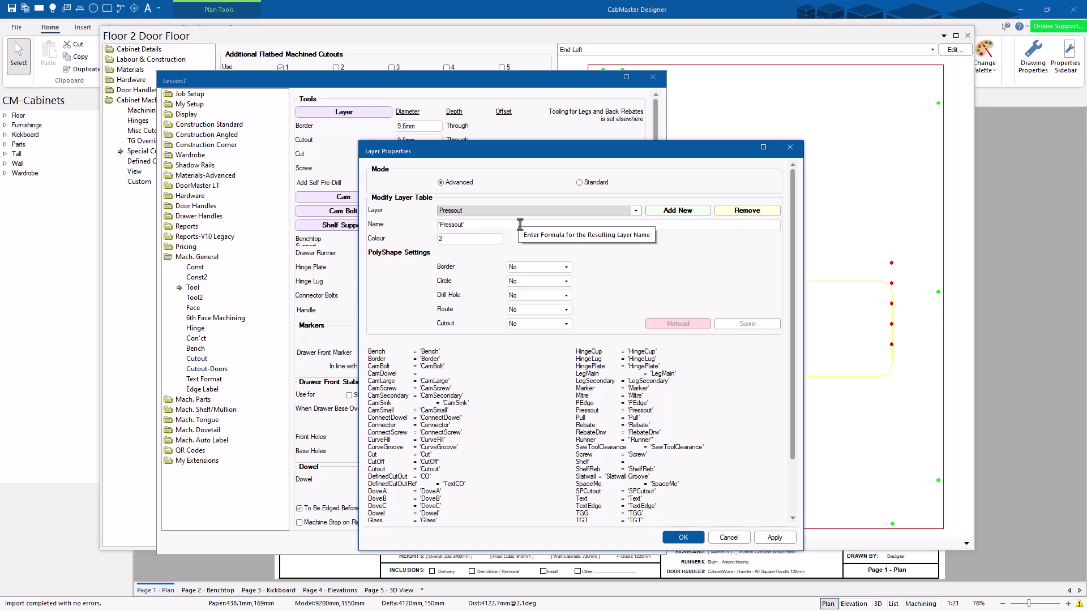
{"action": "double_click", "coordinate": [450, 238]}
{"action": "type", "text": "4"}
{"action": "left_click", "coordinate": [513, 211]}
{"action": "left_click", "coordinate": [476, 279]}
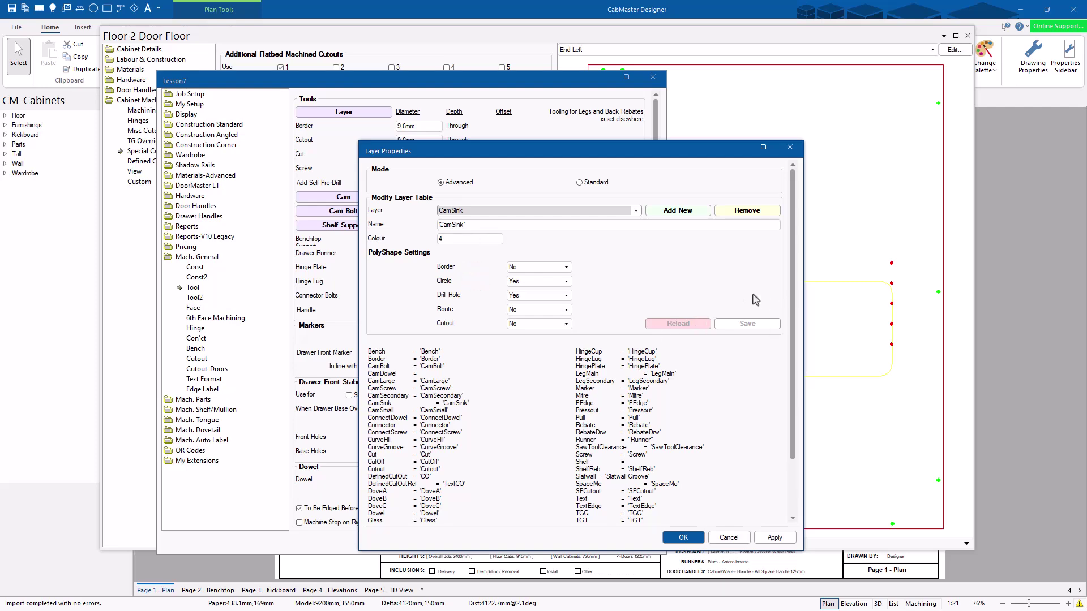
Accept the layer properties and the job's machining tool settings.
{"action": "left_click", "coordinate": [682, 537]}
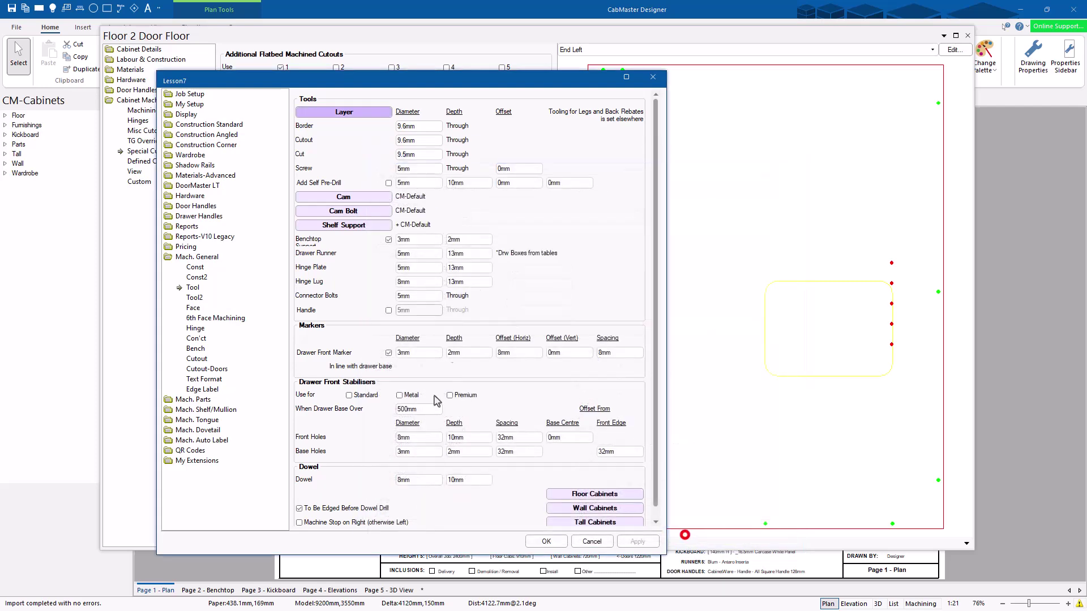
{"action": "left_click", "coordinate": [555, 539]}
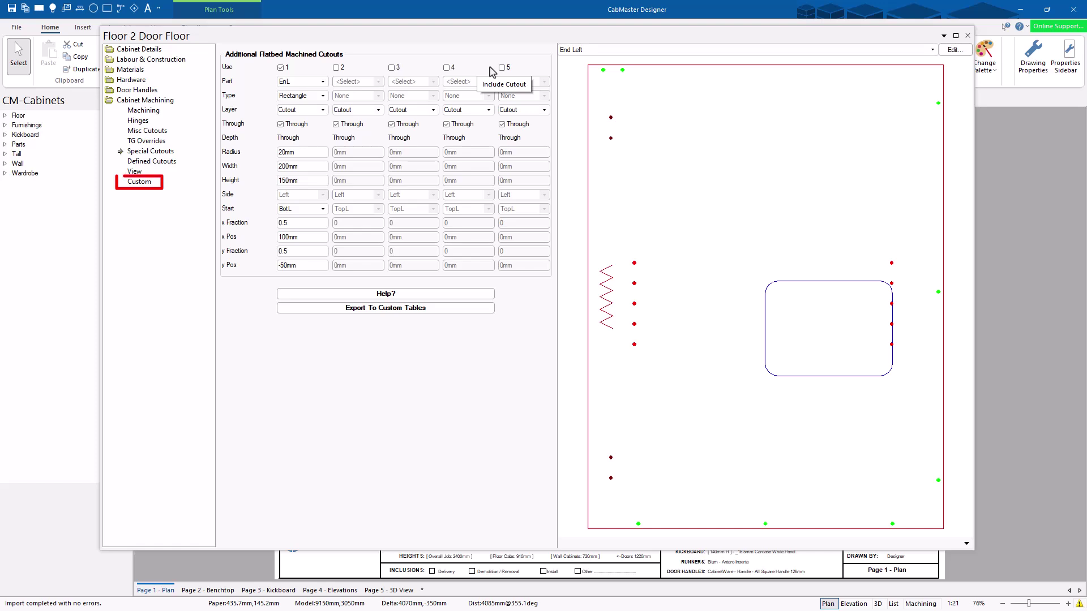
Enable the first custom boring and routing entry for End Left, try 4 Vents - 100mm, and switch it to 4 Vents - 100mm top down.
{"action": "left_click", "coordinate": [137, 184]}
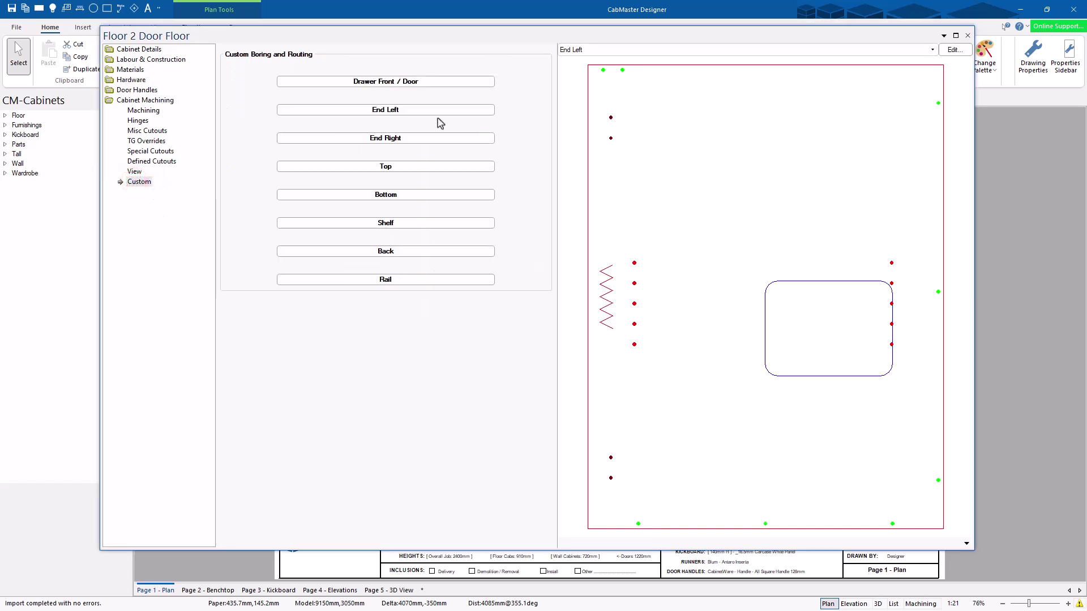
{"action": "left_click", "coordinate": [389, 113]}
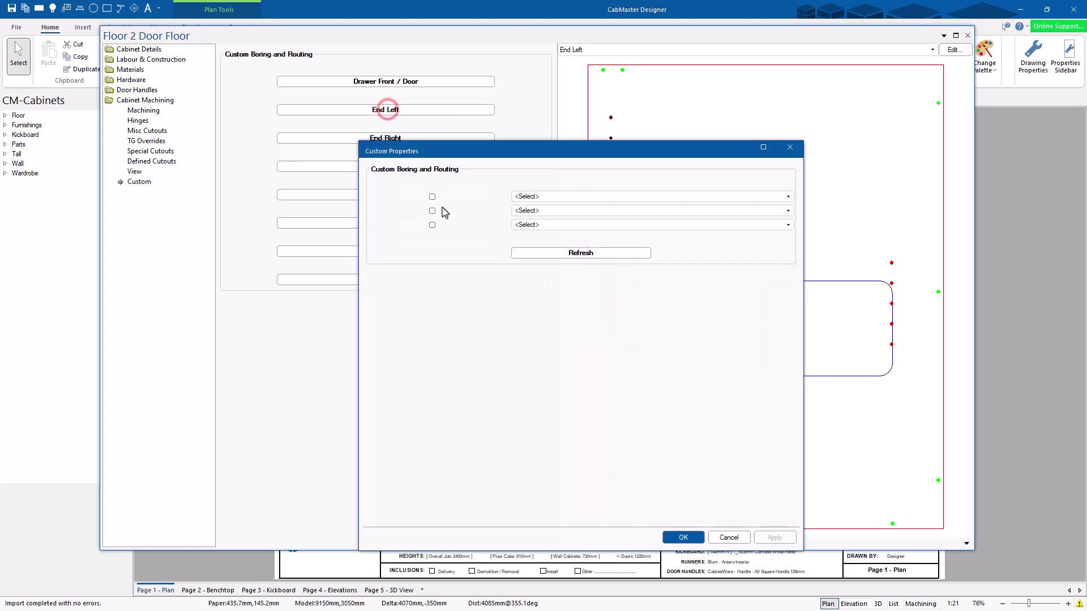
{"action": "left_click_drag", "start_coordinate": [548, 157], "coordinate": [312, 148]}
{"action": "left_click", "coordinate": [195, 187]}
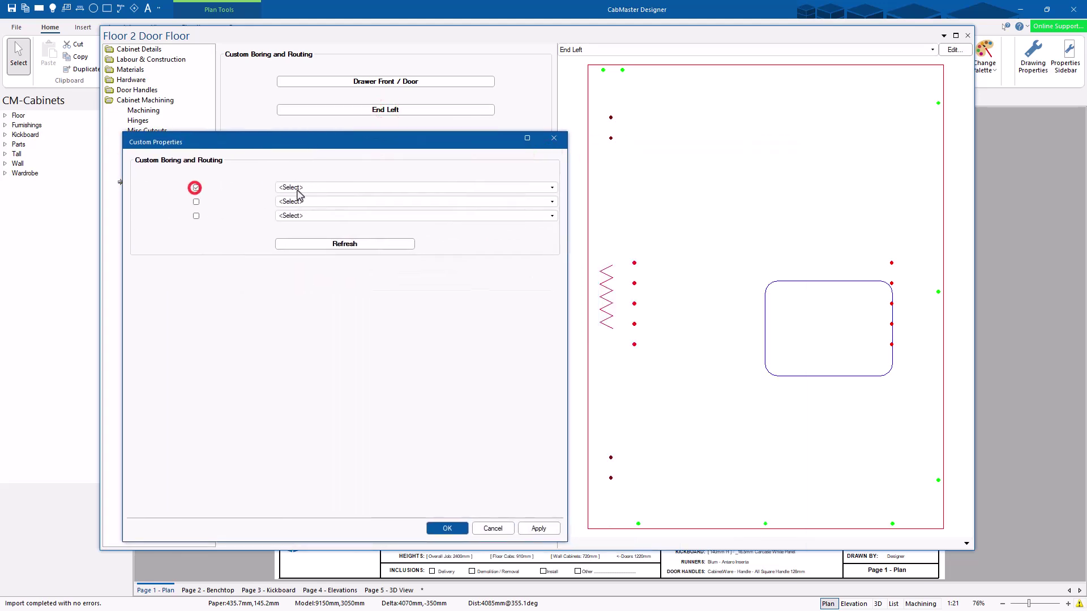
{"action": "left_click", "coordinate": [300, 188]}
{"action": "scroll", "coordinate": [300, 196], "scroll_direction": "up", "scroll_amount": 3}
{"action": "left_click", "coordinate": [300, 208]}
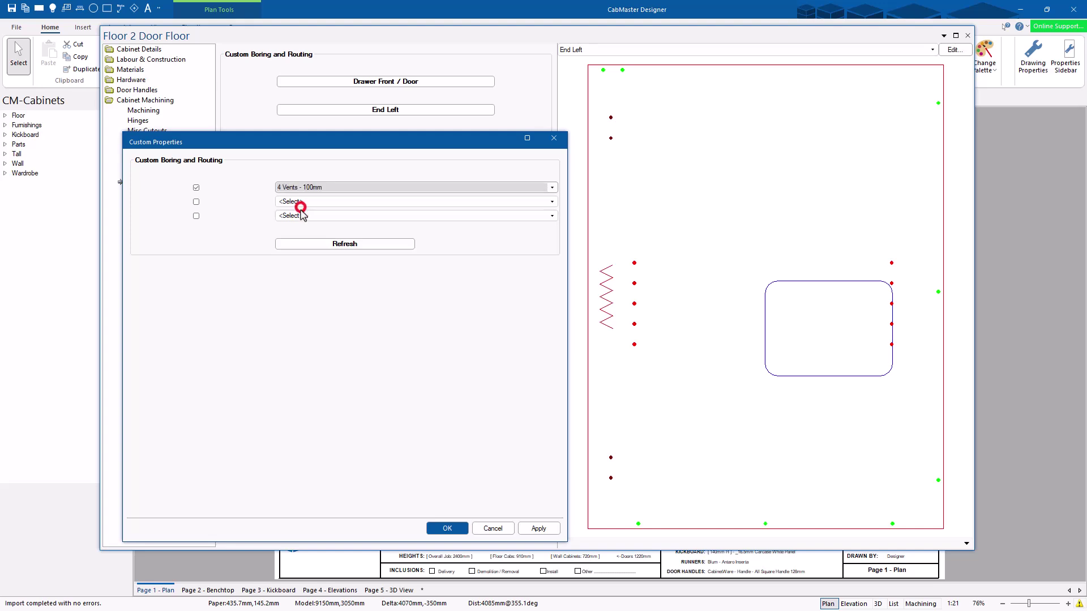
{"action": "left_click", "coordinate": [336, 188]}
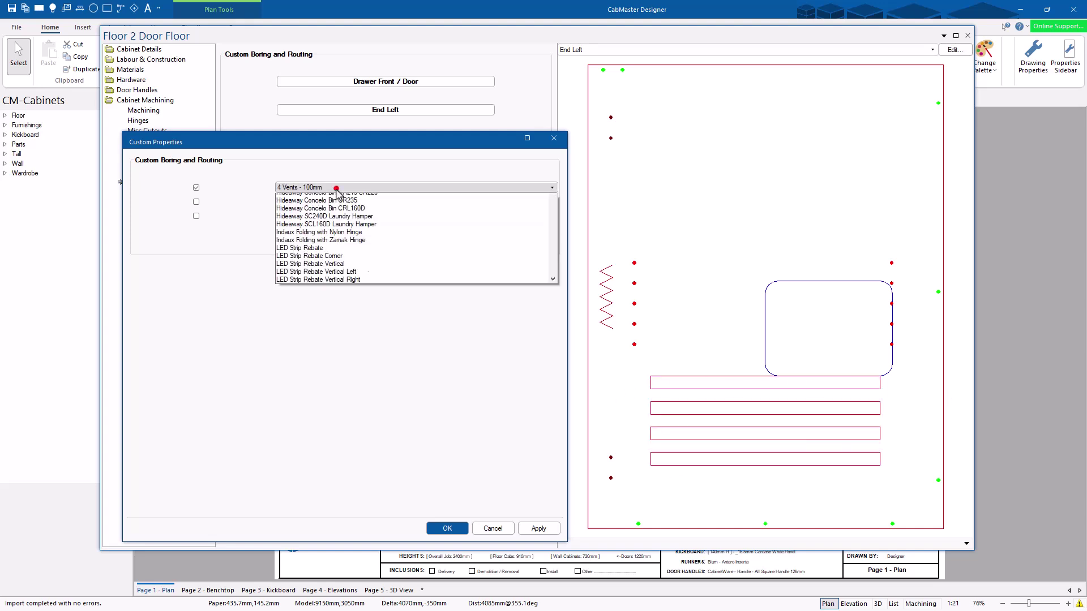
{"action": "left_click", "coordinate": [337, 205]}
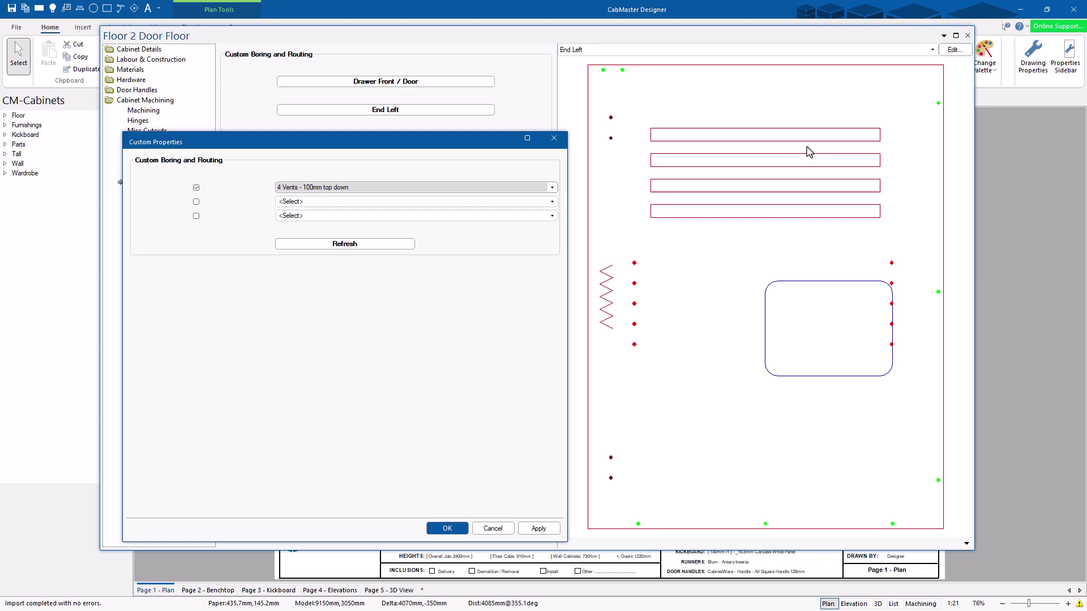
Try the Hafele Planofit routing on End Left and restore 4 Vents - 100mm top down.
{"action": "left_click", "coordinate": [343, 187]}
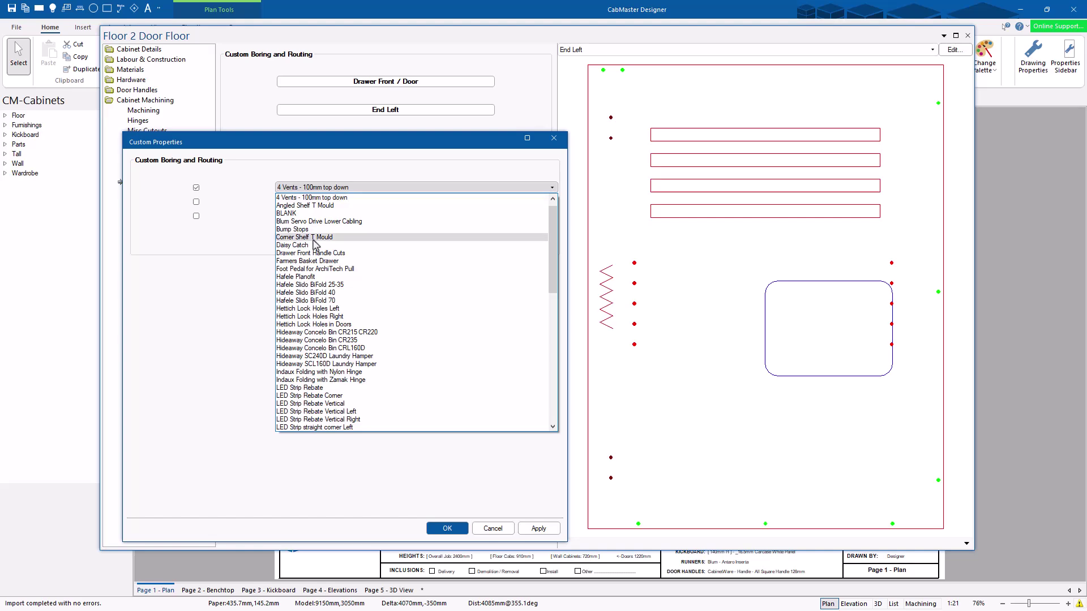
{"action": "left_click", "coordinate": [309, 276]}
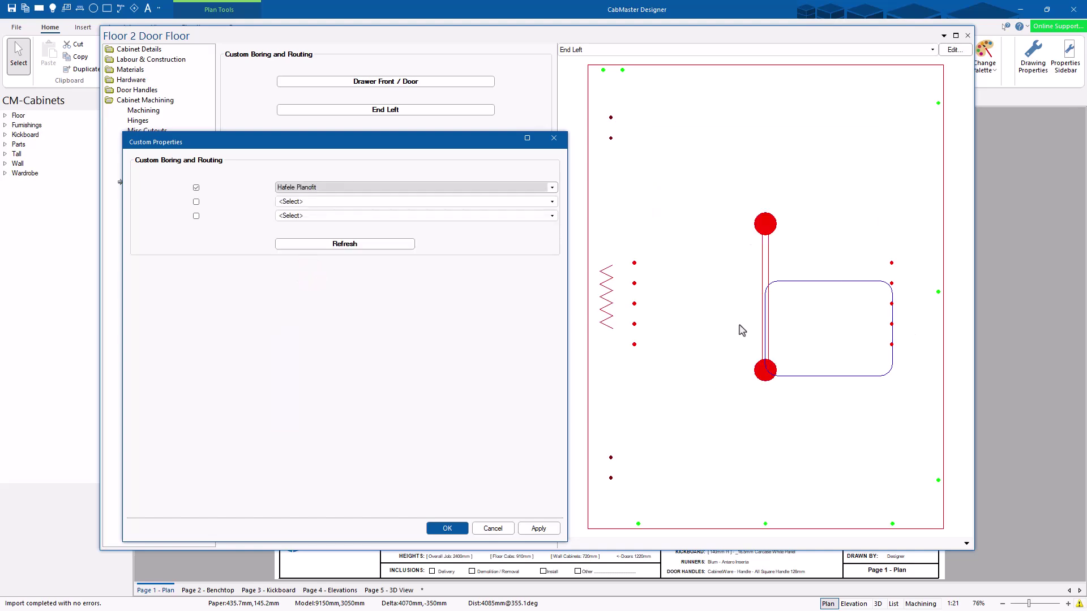
{"action": "left_click", "coordinate": [320, 187]}
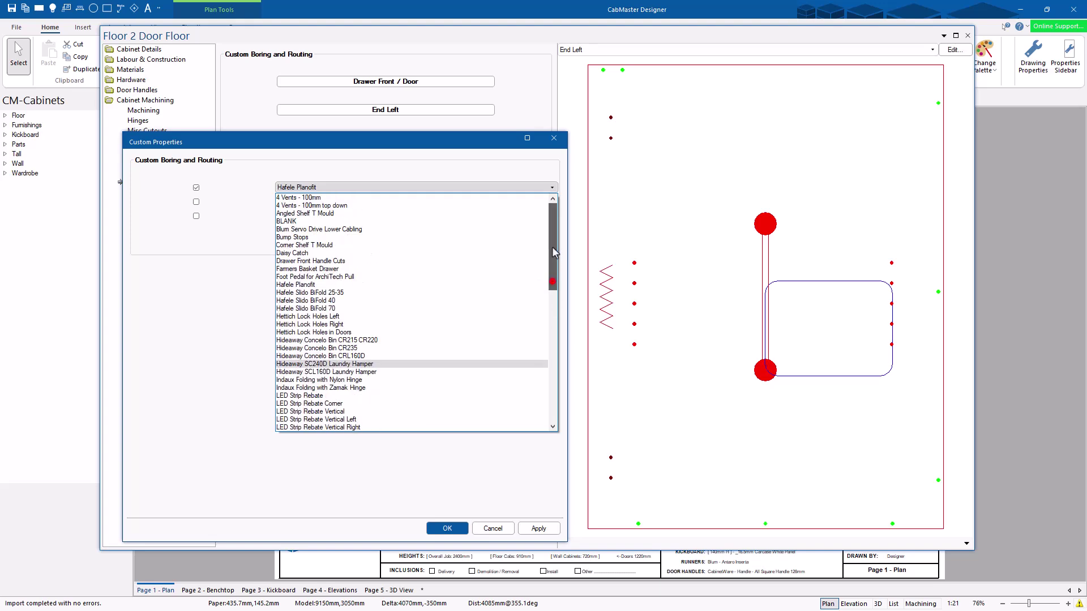
{"action": "left_click", "coordinate": [359, 205]}
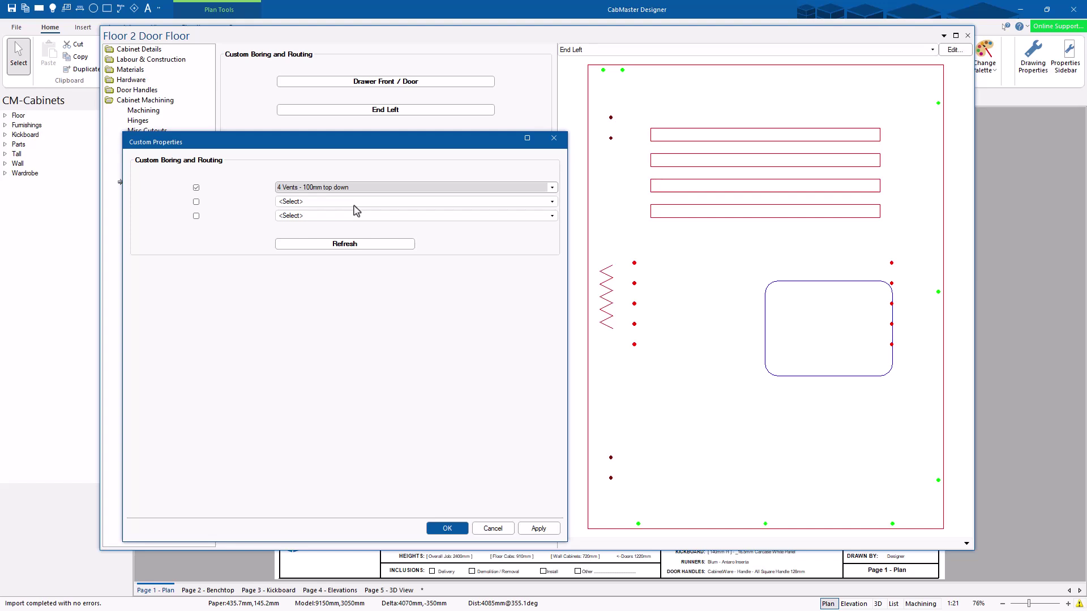
Browse the other custom boring and routing options and apply 4 Vents - 100mm top down to End Left.
{"action": "left_click", "coordinate": [437, 187]}
{"action": "left_click_drag", "start_coordinate": [555, 228], "coordinate": [553, 409]}
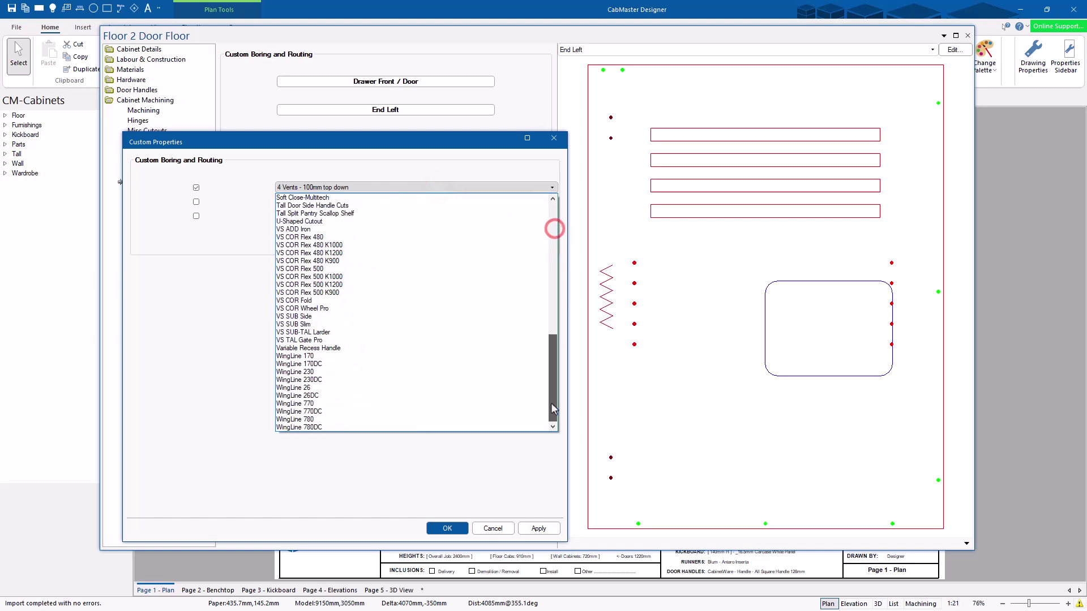
{"action": "left_click_drag", "start_coordinate": [554, 365], "coordinate": [554, 355]}
{"action": "scroll", "coordinate": [552, 359], "scroll_direction": "up", "scroll_amount": 5}
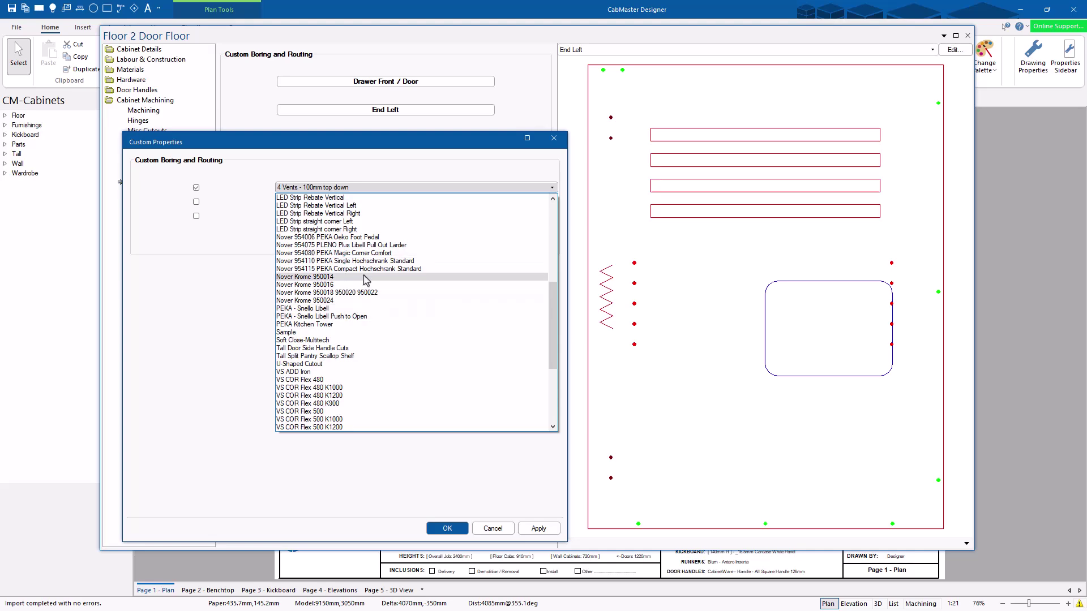
{"action": "scroll", "coordinate": [327, 268], "scroll_direction": "up", "scroll_amount": 9}
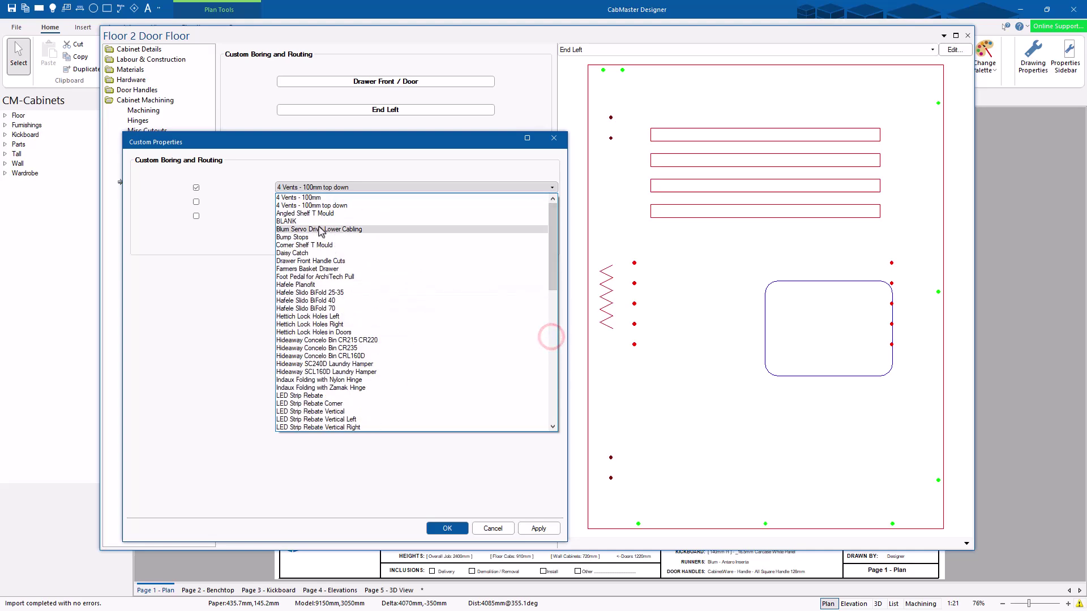
{"action": "left_click", "coordinate": [314, 128]}
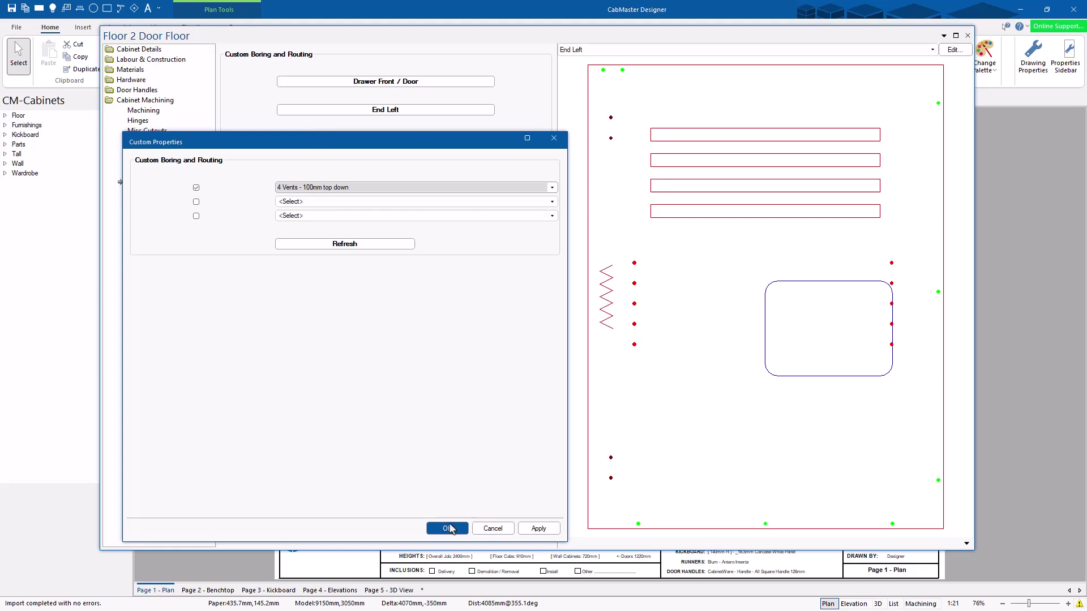
{"action": "left_click", "coordinate": [532, 529]}
{"action": "left_click", "coordinate": [449, 528]}
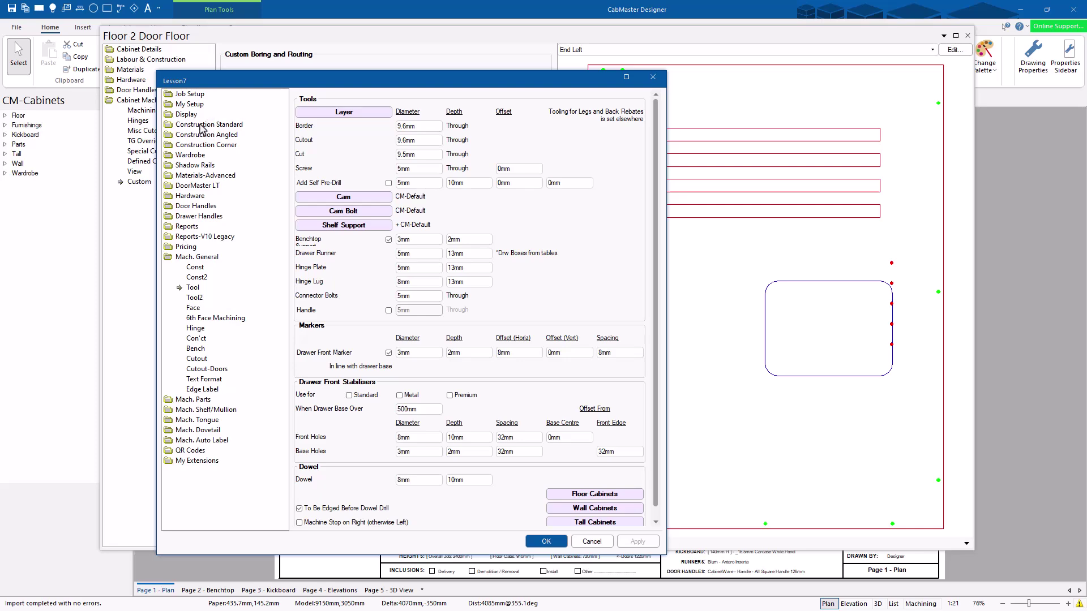
Enable local properties 1, 2 and 3 in the job's My Setup properties.
{"action": "left_click", "coordinate": [188, 115]}
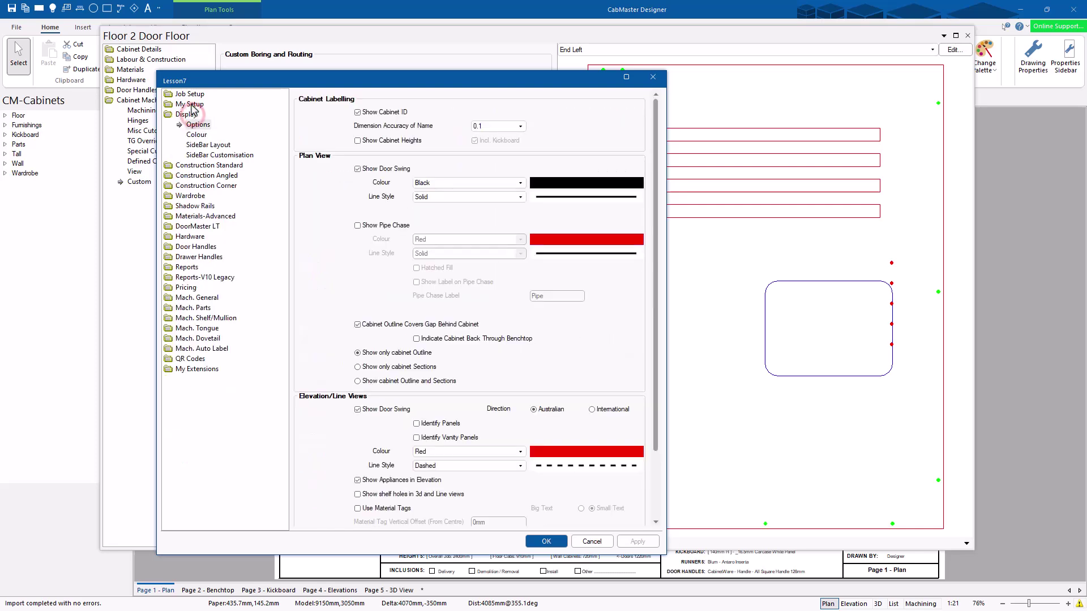
{"action": "left_click", "coordinate": [190, 104]}
{"action": "left_click", "coordinate": [209, 165]}
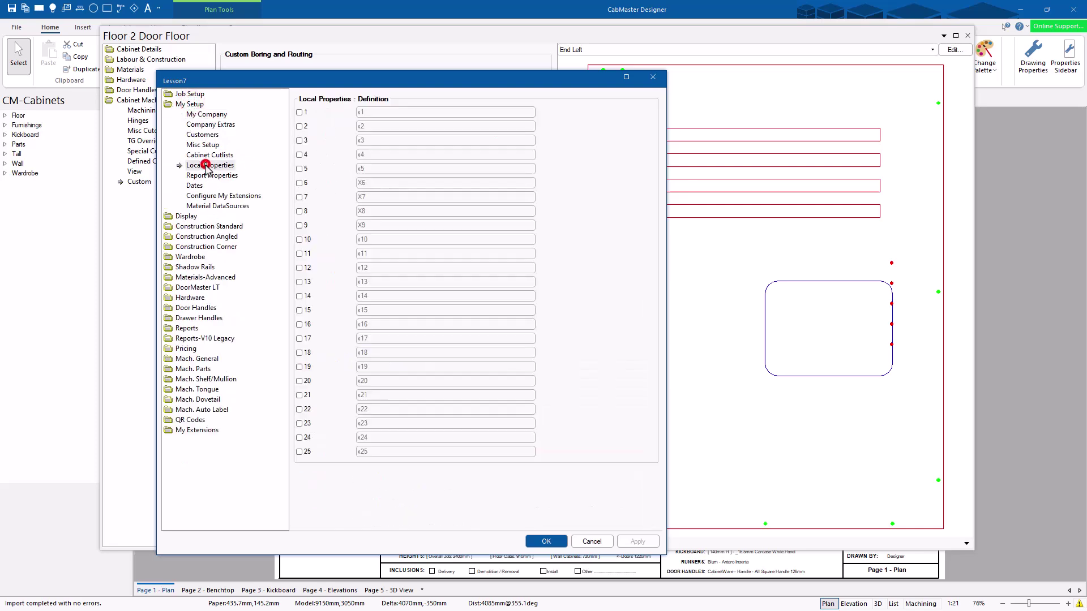
{"action": "left_click", "coordinate": [299, 112]}
{"action": "left_click", "coordinate": [299, 126]}
{"action": "left_click", "coordinate": [299, 140]}
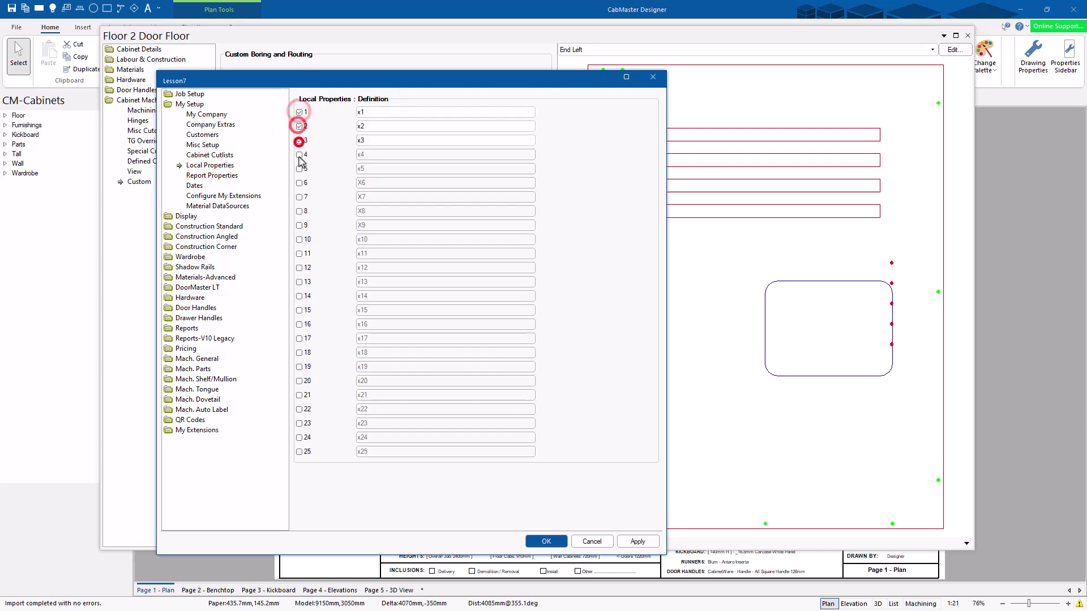
Name the first local property Width_1 and accept the job's local property definitions.
{"action": "left_click", "coordinate": [374, 112]}
{"action": "type", "text": "1213"}
{"action": "double_click", "coordinate": [382, 111]}
{"action": "type", "text": "Wi"}
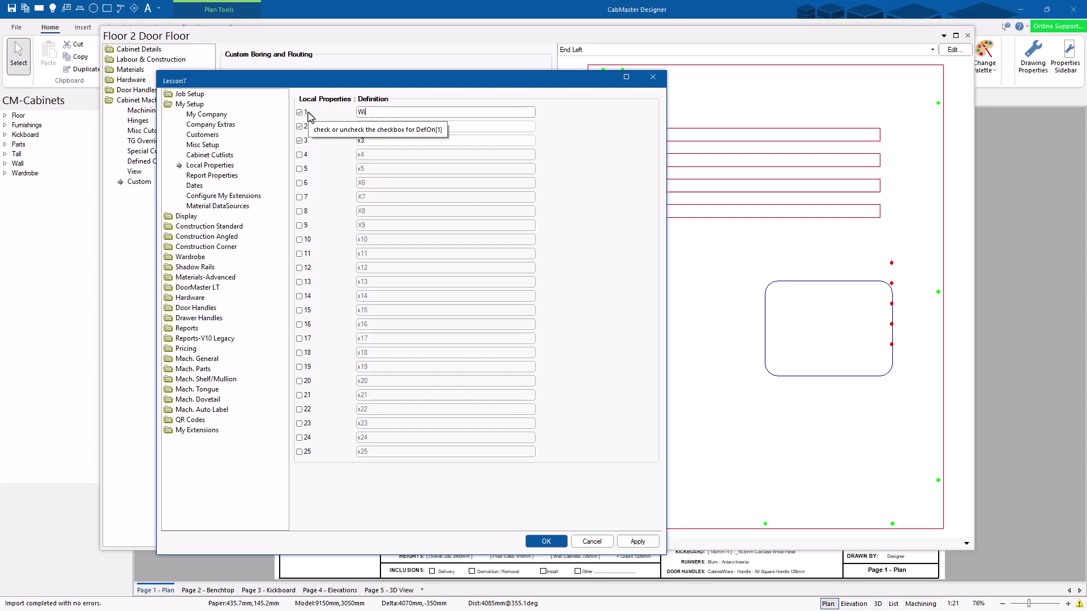
{"action": "type", "text": "dth_1"}
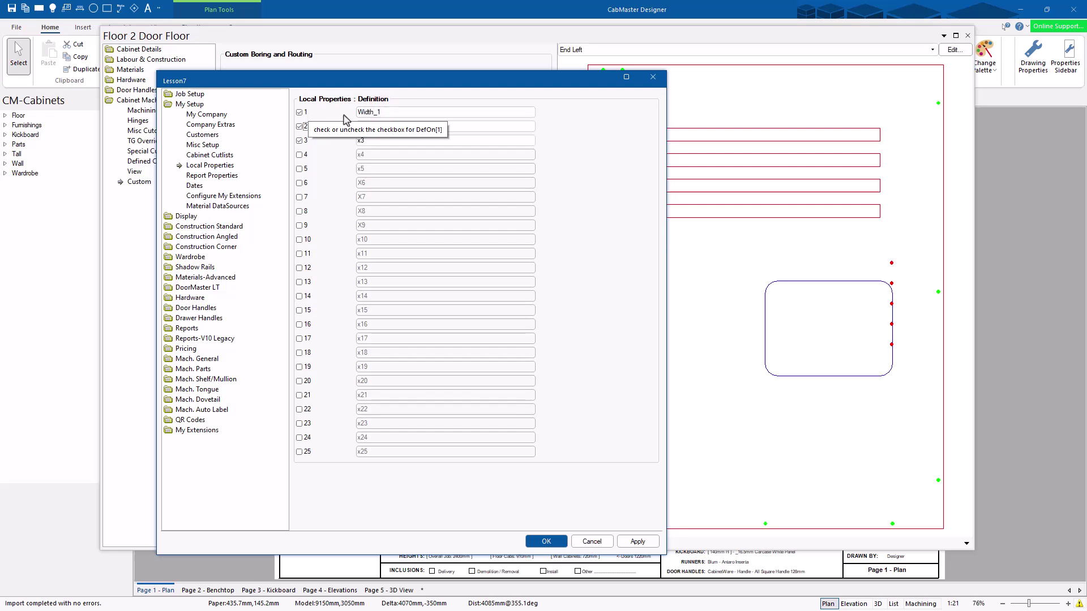
{"action": "left_click", "coordinate": [638, 541]}
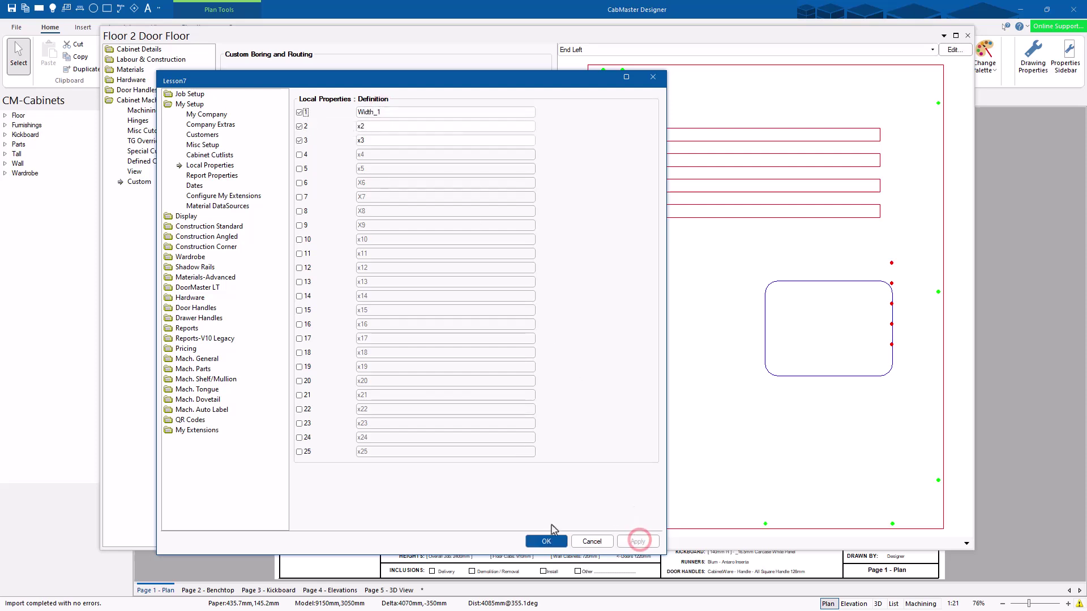
{"action": "left_click", "coordinate": [533, 543]}
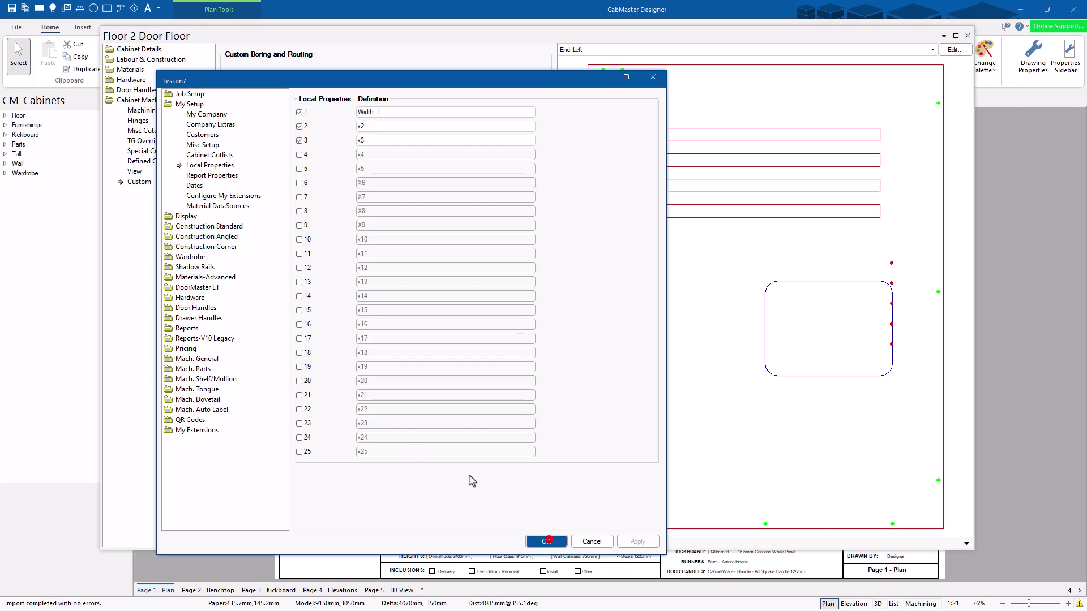
Set the cabinet's Width_1 local property to 100 and accept the local properties.
{"action": "left_click", "coordinate": [145, 49]}
{"action": "left_click", "coordinate": [359, 50]}
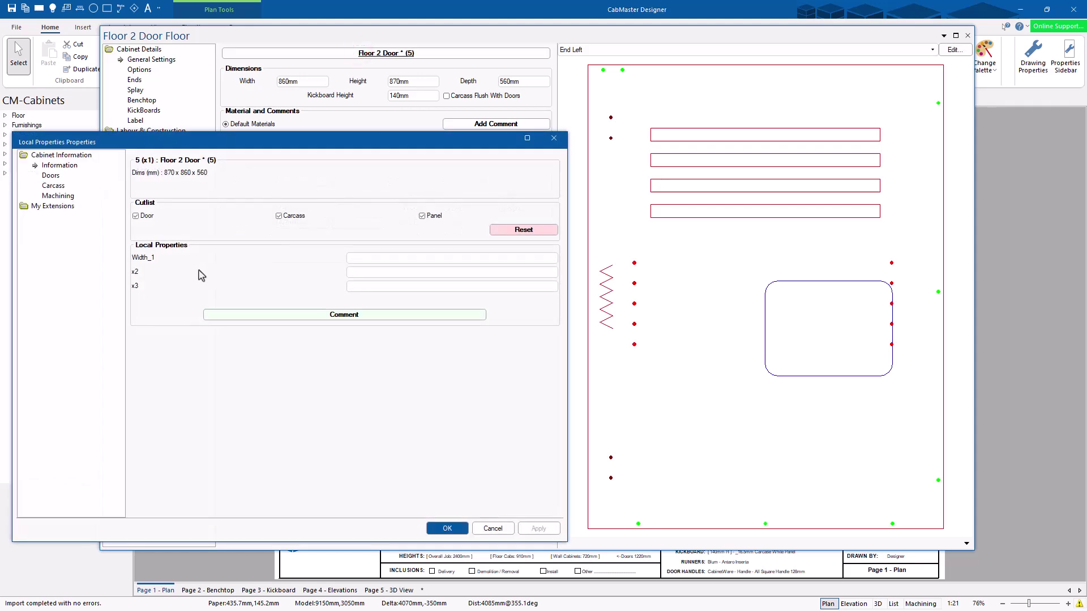
{"action": "left_click", "coordinate": [361, 258]}
{"action": "type", "text": "100"}
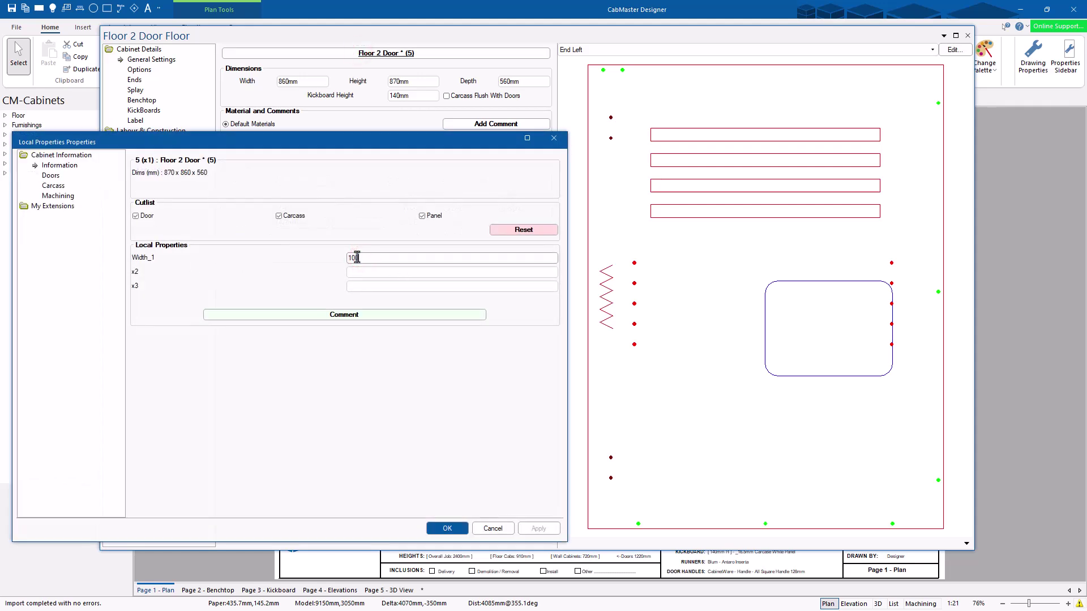
{"action": "key", "text": "Tab"}
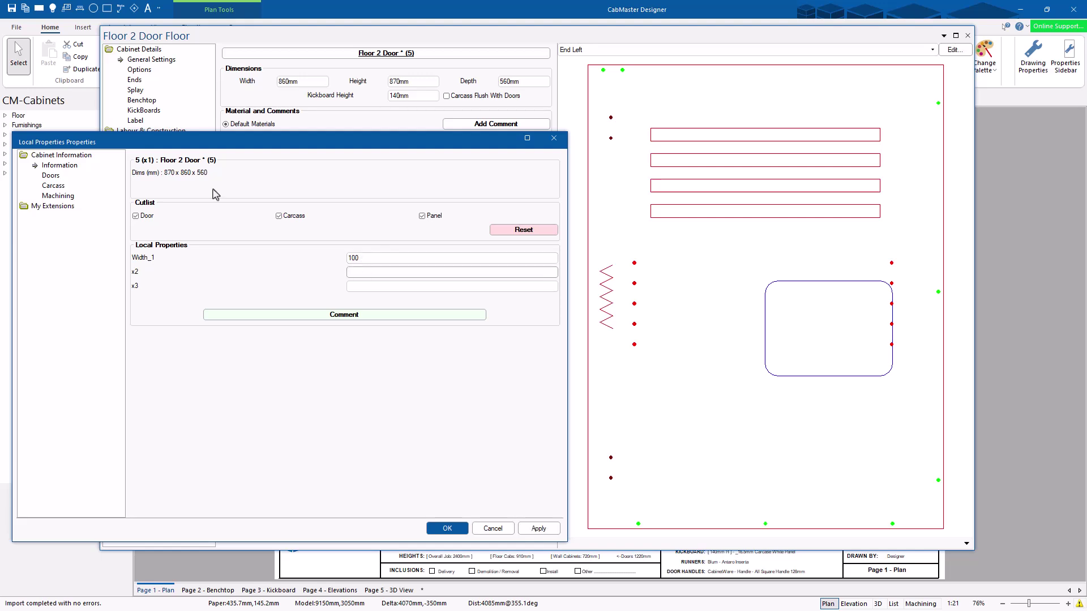
{"action": "double_click", "coordinate": [357, 257]}
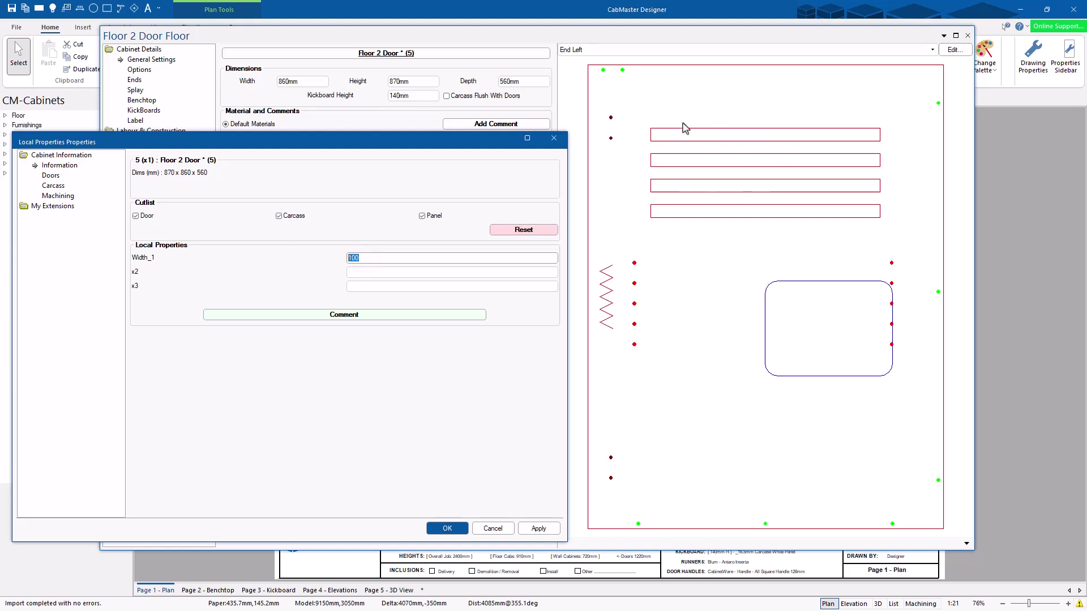
{"action": "double_click", "coordinate": [375, 255]}
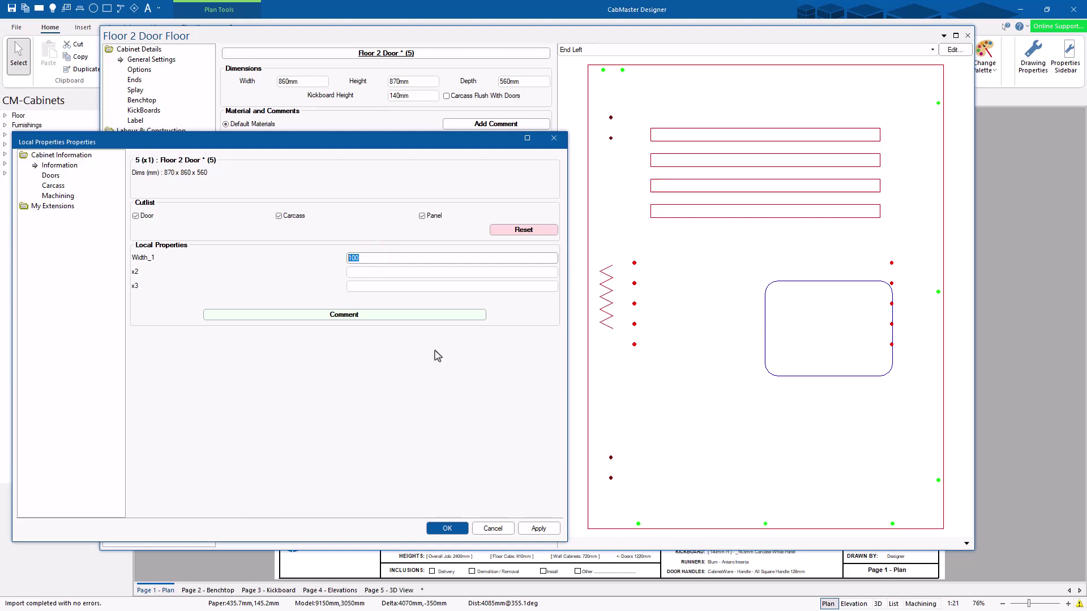
{"action": "left_click", "coordinate": [446, 527]}
Add pre-defined cutout 1 from the Samples folder, using file 103, into the End Left part.
{"action": "left_click", "coordinate": [150, 171]}
{"action": "left_click", "coordinate": [140, 181]}
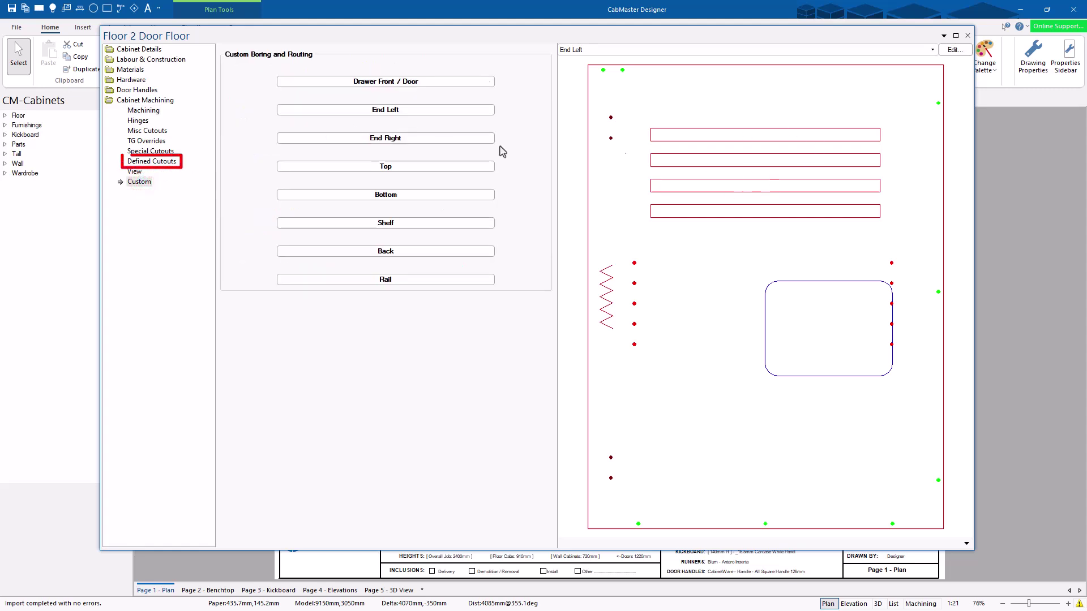
{"action": "left_click", "coordinate": [154, 163]}
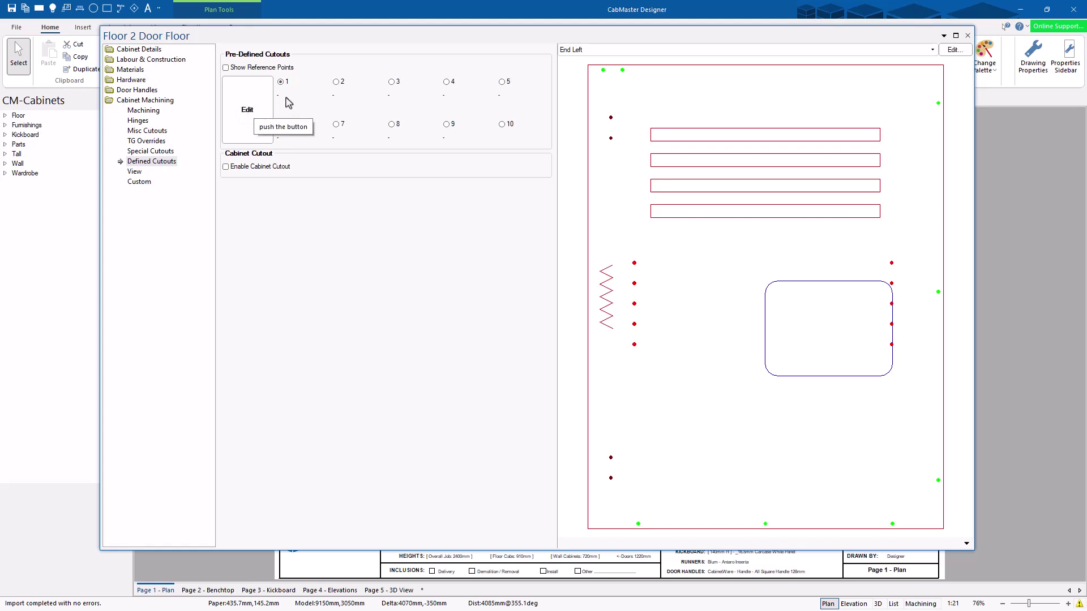
{"action": "left_click", "coordinate": [251, 109]}
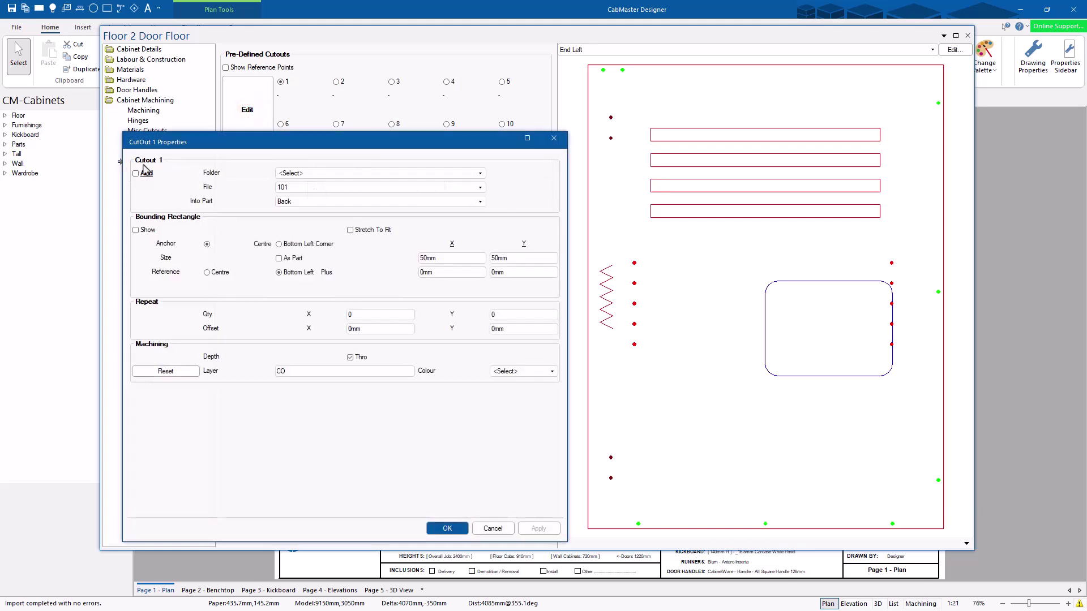
{"action": "left_click", "coordinate": [308, 173]}
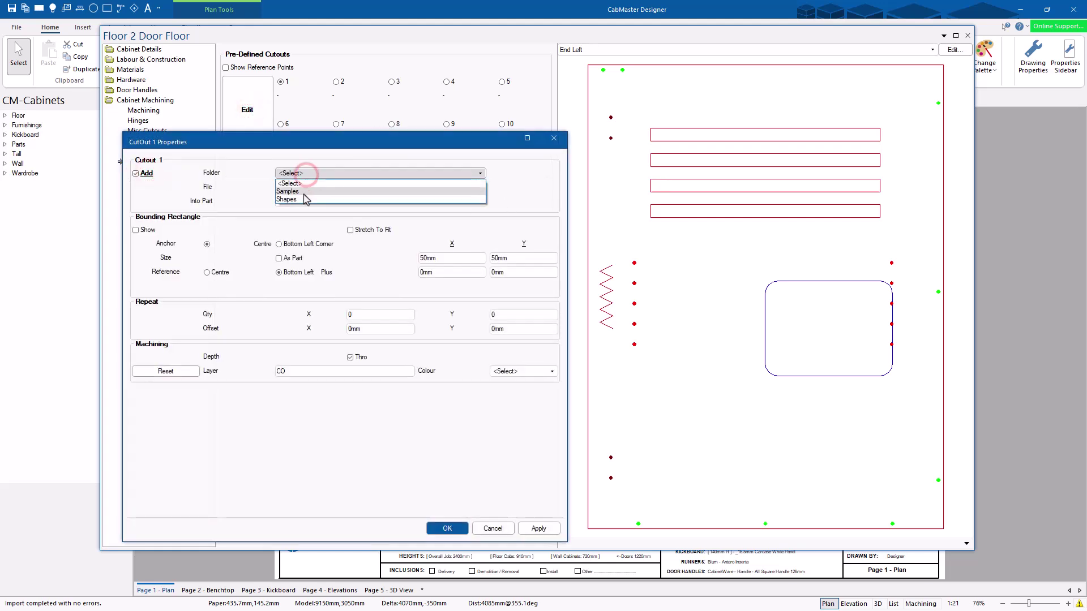
{"action": "left_click", "coordinate": [292, 191]}
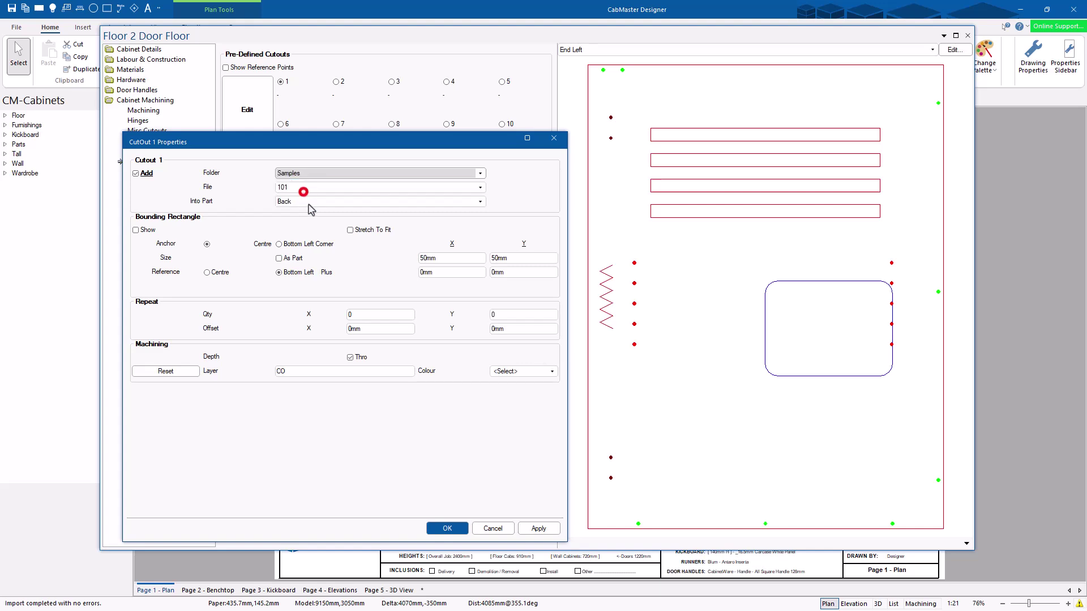
{"action": "left_click", "coordinate": [316, 186]}
{"action": "left_click", "coordinate": [297, 213]}
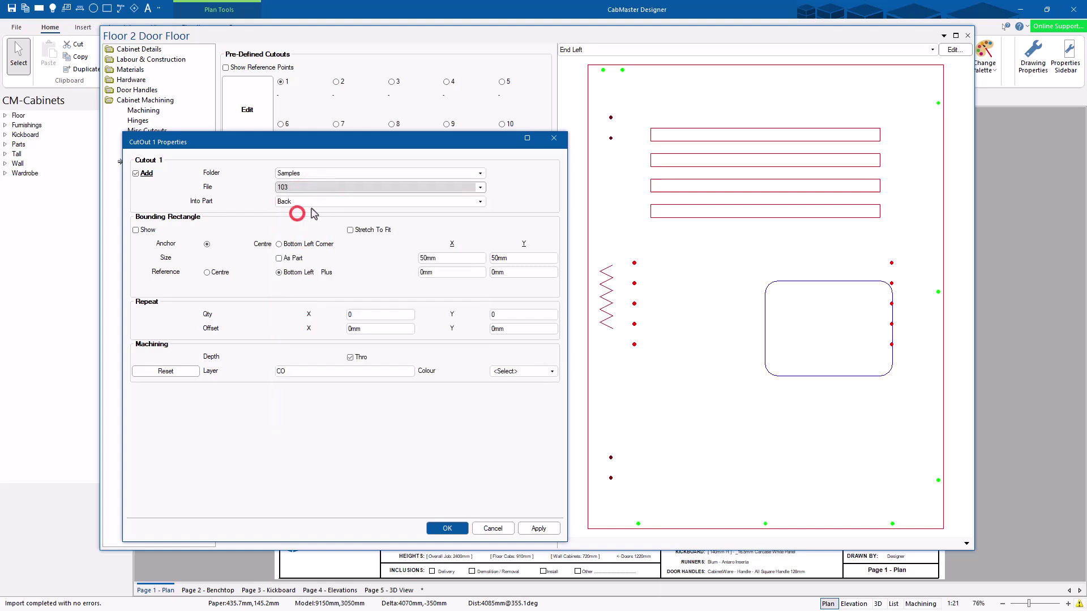
{"action": "left_click", "coordinate": [311, 202]}
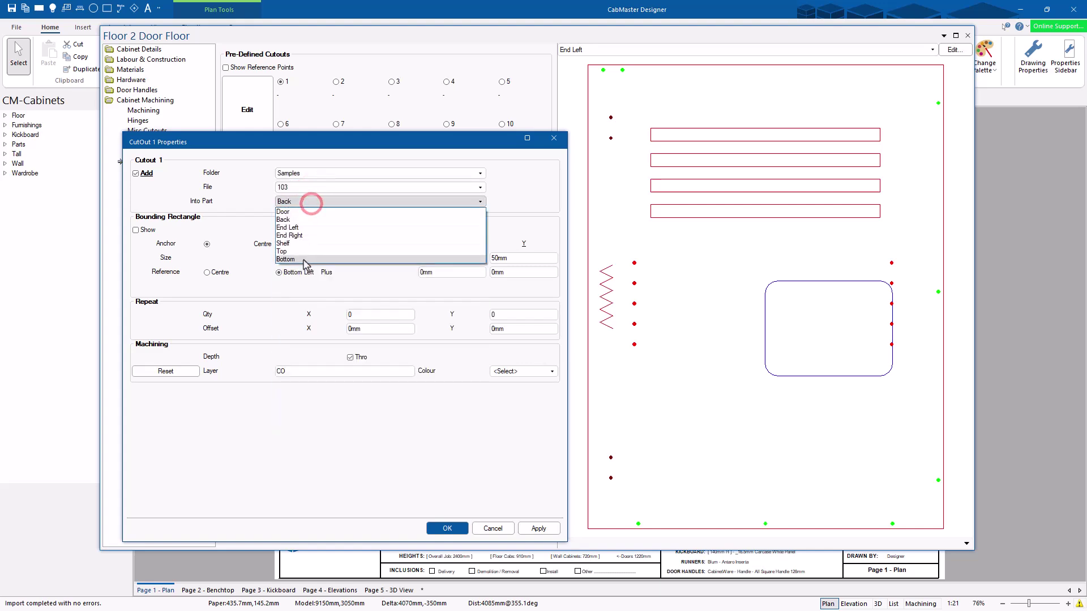
{"action": "left_click", "coordinate": [308, 228]}
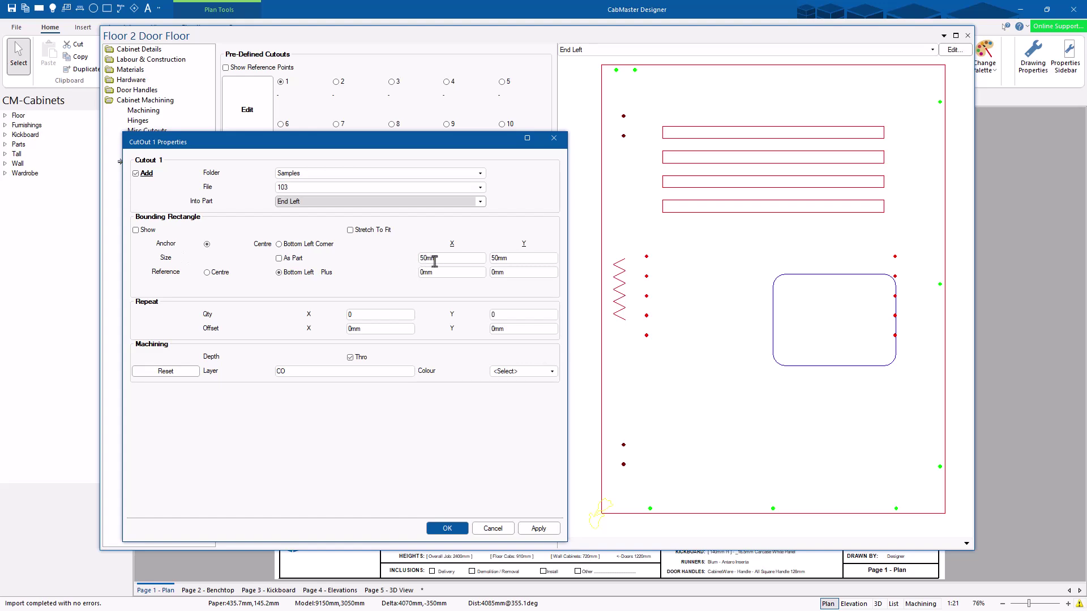
Anchor cutout 1 at its centre, size it 250 by 250 mm and reference it from the part's centre.
{"action": "left_click", "coordinate": [207, 244]}
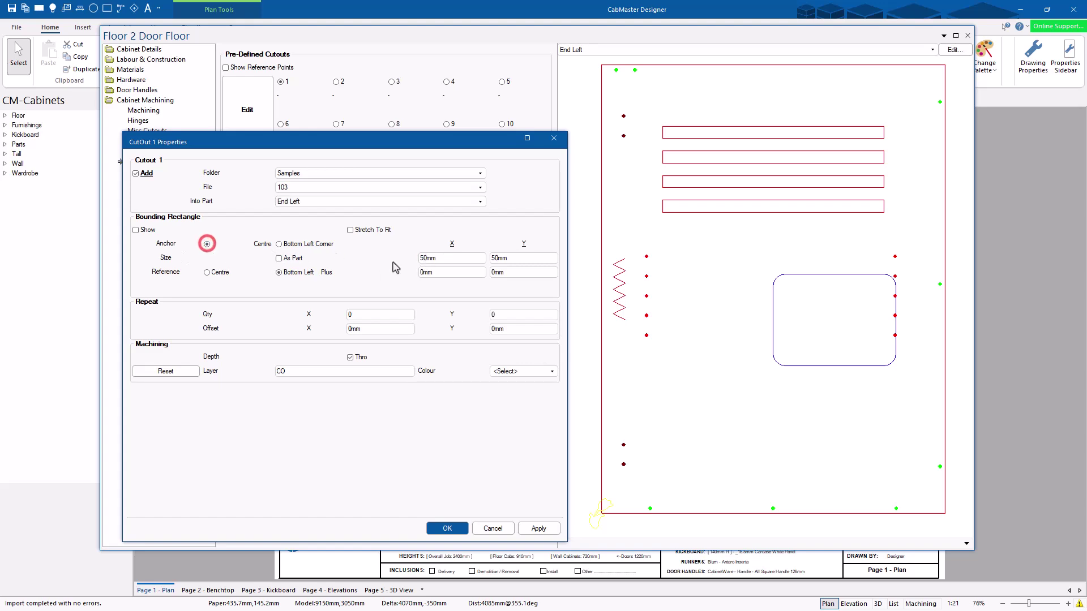
{"action": "double_click", "coordinate": [444, 257]}
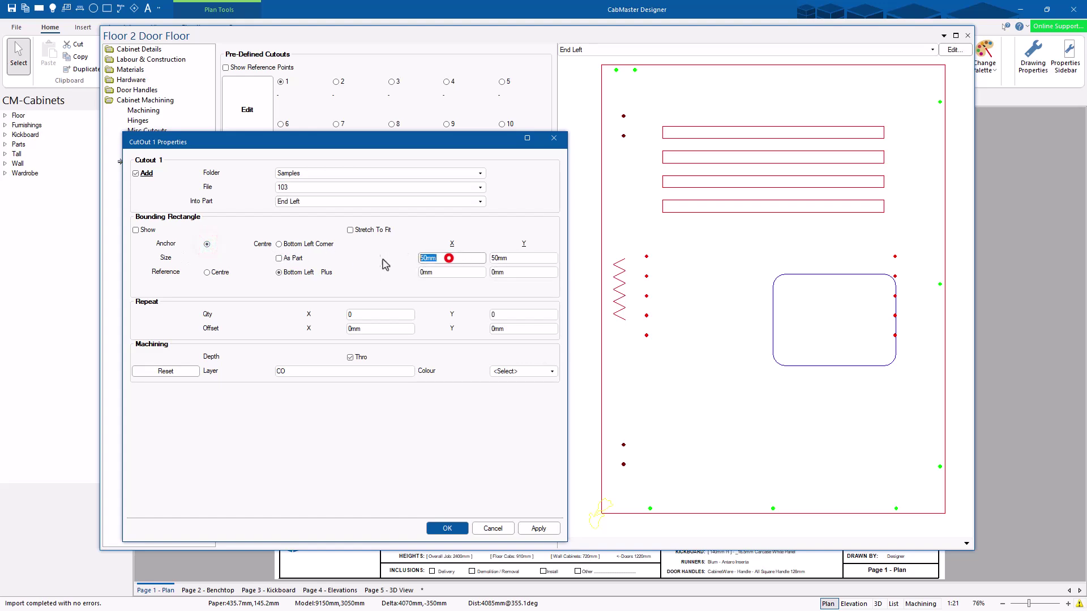
{"action": "type", "text": "250"}
{"action": "key", "text": "Tab"}
{"action": "type", "text": "580"}
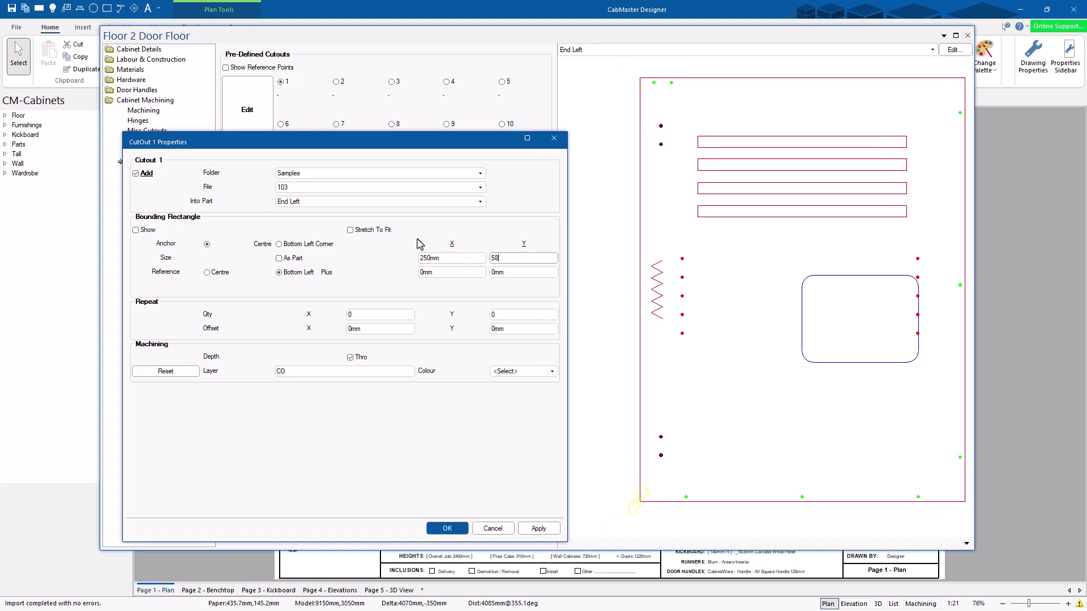
{"action": "key", "text": "Tab"}
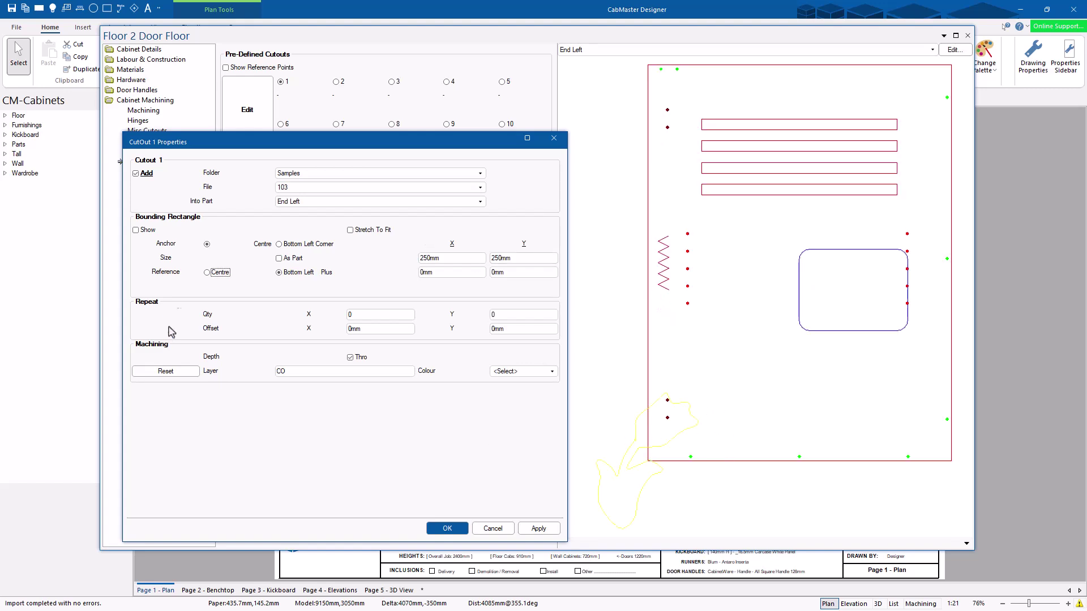
{"action": "left_click", "coordinate": [218, 273]}
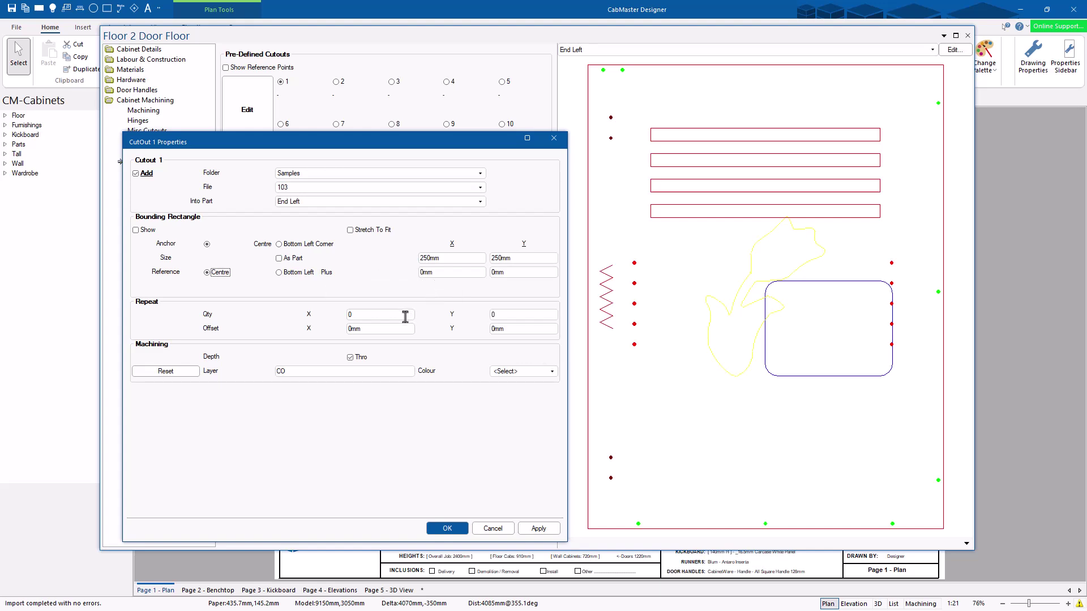
Try a repeat X offset of -150 mm for cutout 1.
{"action": "double_click", "coordinate": [373, 329]}
{"action": "type", "text": "-150"}
{"action": "key", "text": "Tab"}
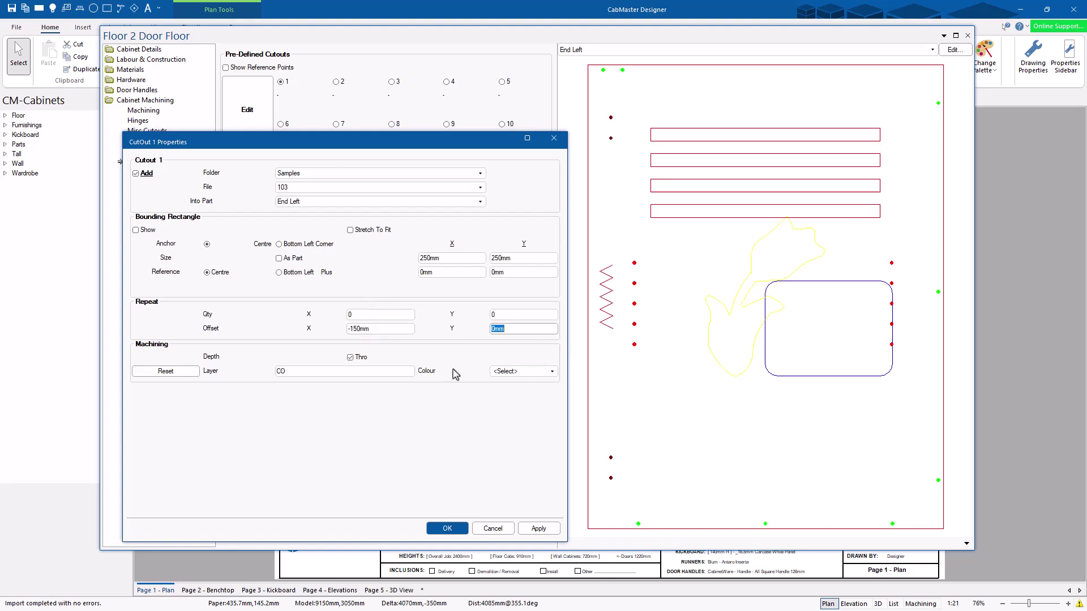
Try several machining colours for cutout 1 and set it to colour 6.
{"action": "left_click", "coordinate": [510, 374]}
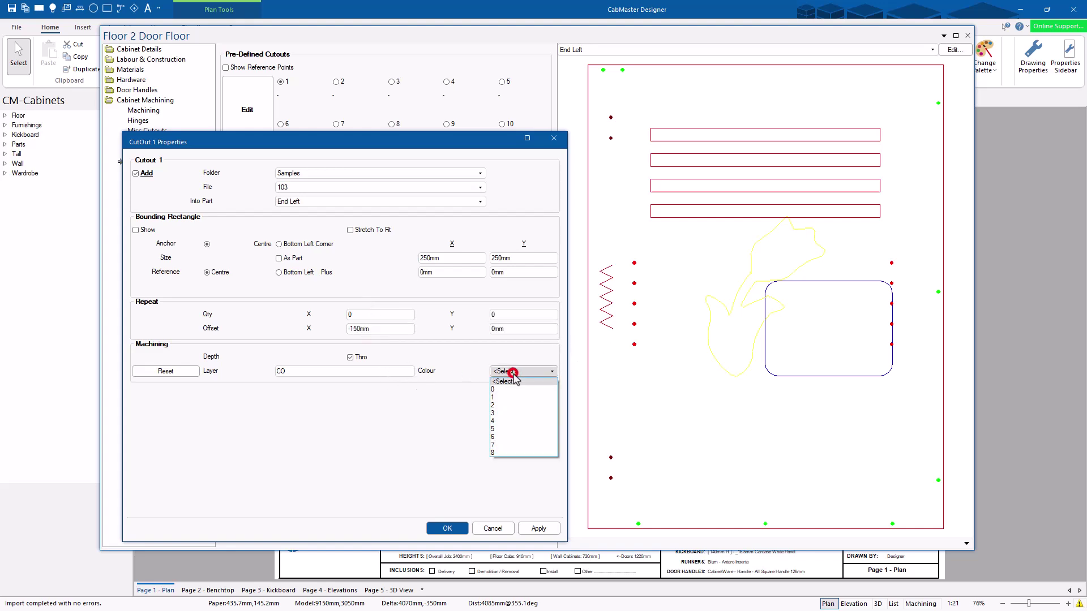
{"action": "left_click", "coordinate": [513, 420]}
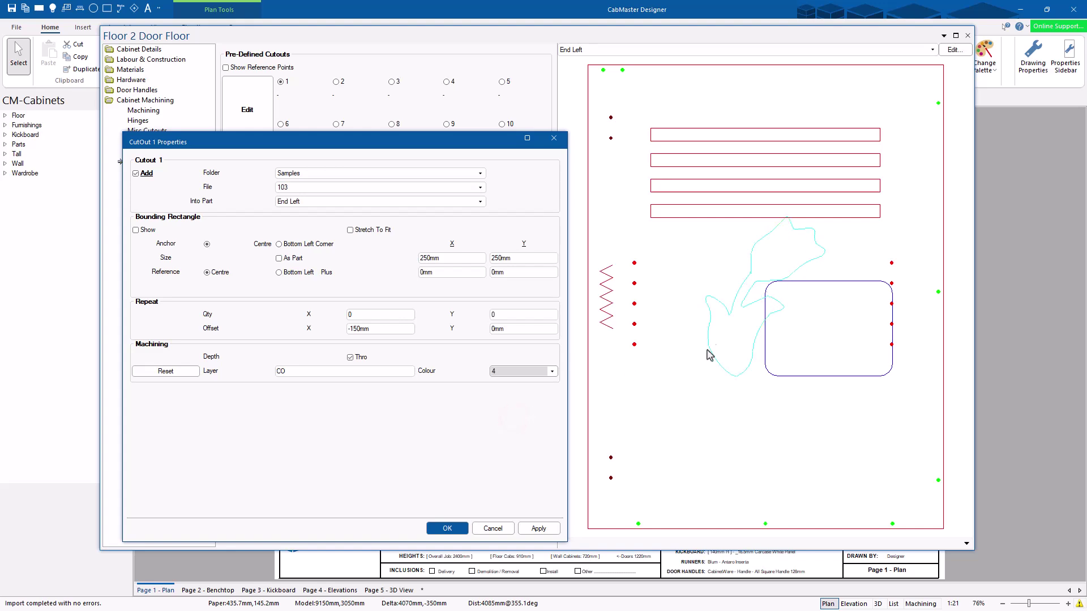
{"action": "left_click", "coordinate": [513, 372]}
{"action": "left_click", "coordinate": [508, 420]}
{"action": "left_click", "coordinate": [518, 371]}
{"action": "left_click", "coordinate": [505, 390]}
{"action": "left_click", "coordinate": [507, 371]}
{"action": "left_click", "coordinate": [506, 379]}
{"action": "left_click", "coordinate": [509, 371]}
{"action": "left_click", "coordinate": [505, 429]}
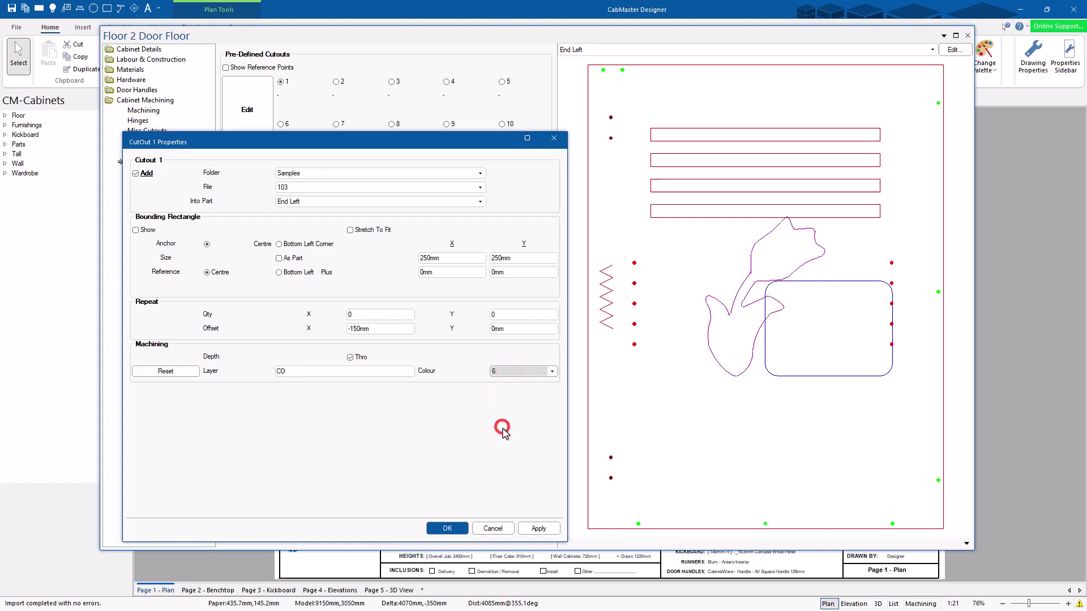
Reset the repeat X offset to 0 mm and set cutout 1's reference offsets to -150 mm in X and -100 mm in Y.
{"action": "double_click", "coordinate": [387, 329]}
{"action": "type", "text": "0"}
{"action": "key", "text": "Tab"}
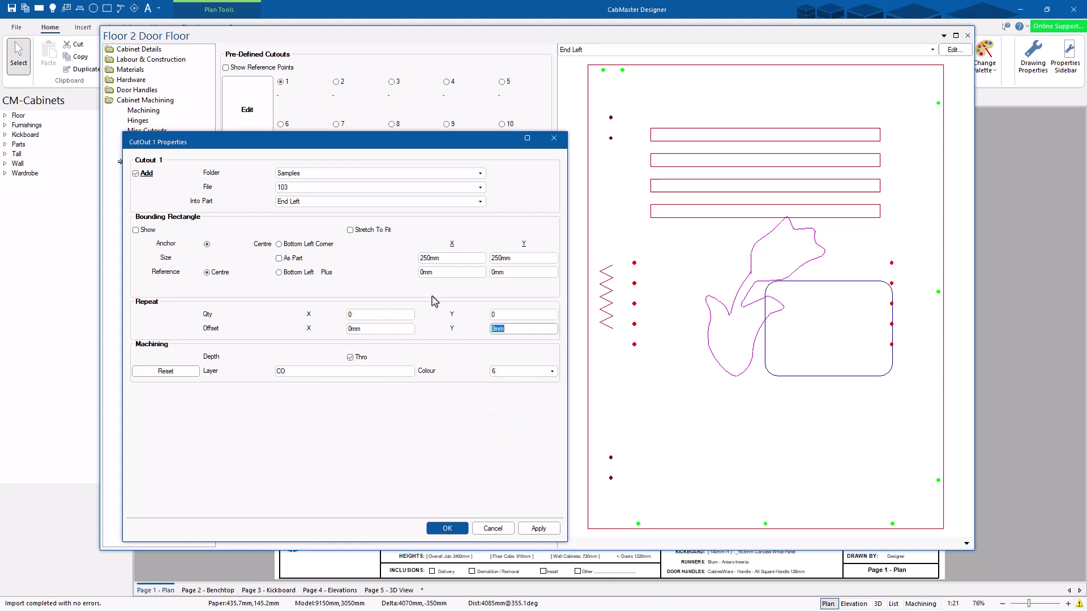
{"action": "double_click", "coordinate": [452, 274]}
{"action": "type", "text": "150"}
{"action": "key", "text": "Tab"}
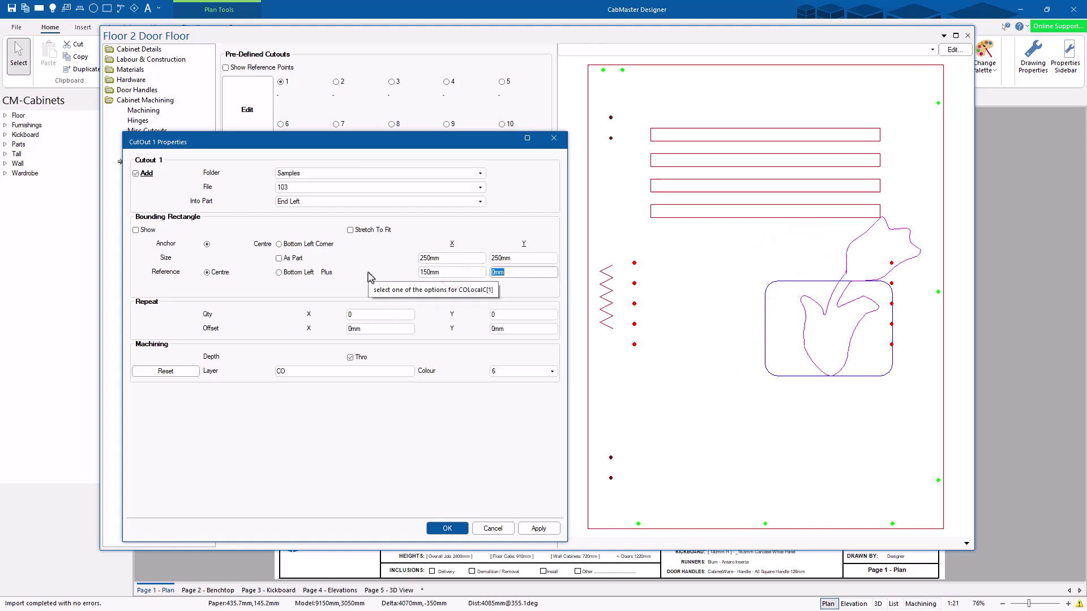
{"action": "double_click", "coordinate": [451, 275]}
{"action": "key", "text": "BackSpace"}
{"action": "type", "text": "-150"}
{"action": "key", "text": "Tab"}
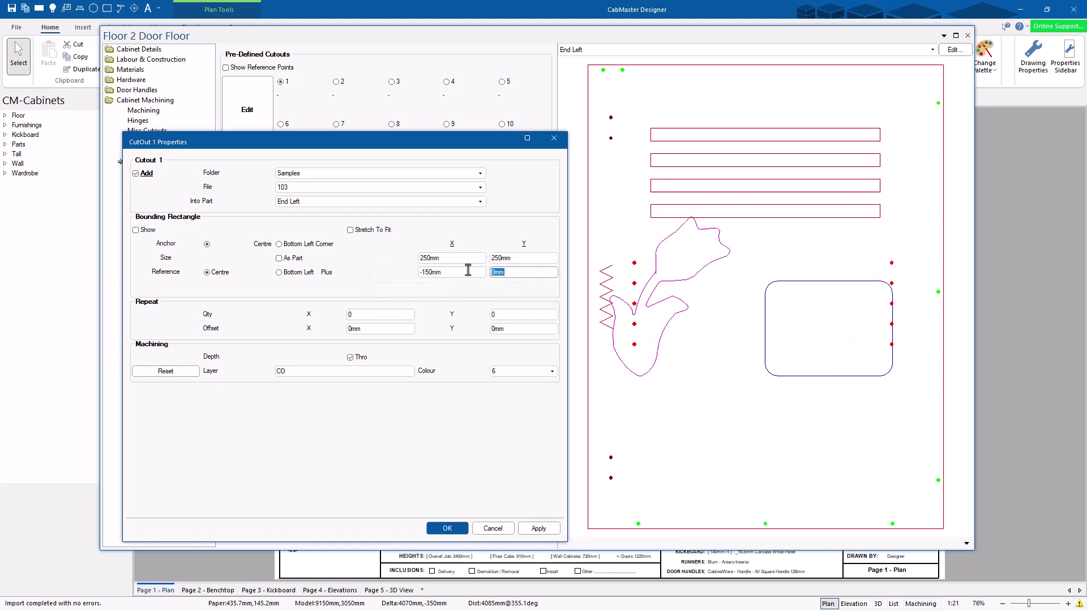
{"action": "key", "text": "Tab"}
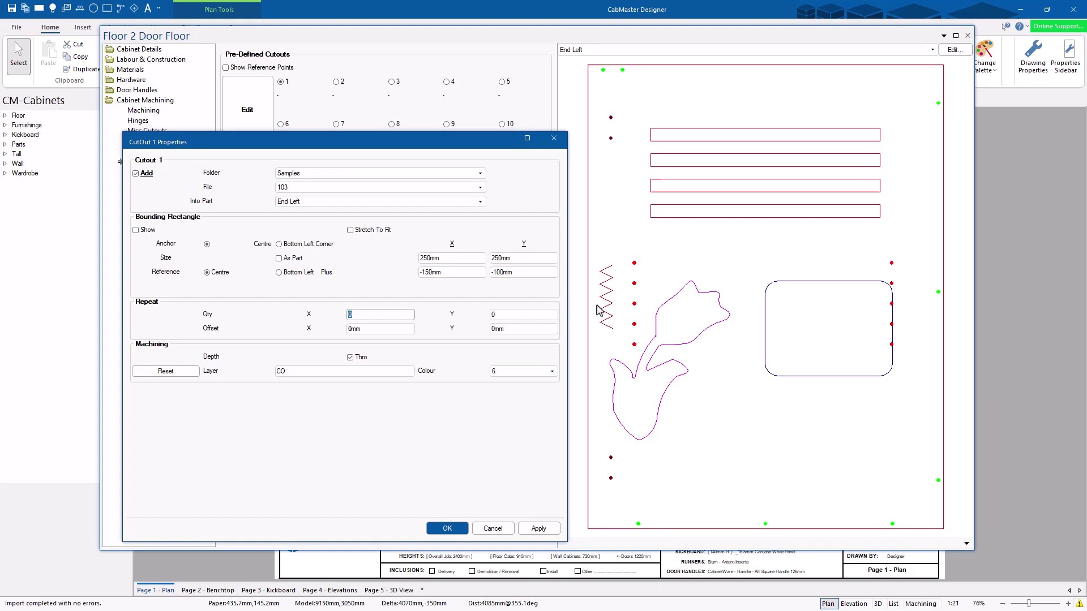
Make cutout 1 a 2.5 mm deep non-through cut on layer Engrave, then apply and accept its properties.
{"action": "left_click", "coordinate": [349, 357]}
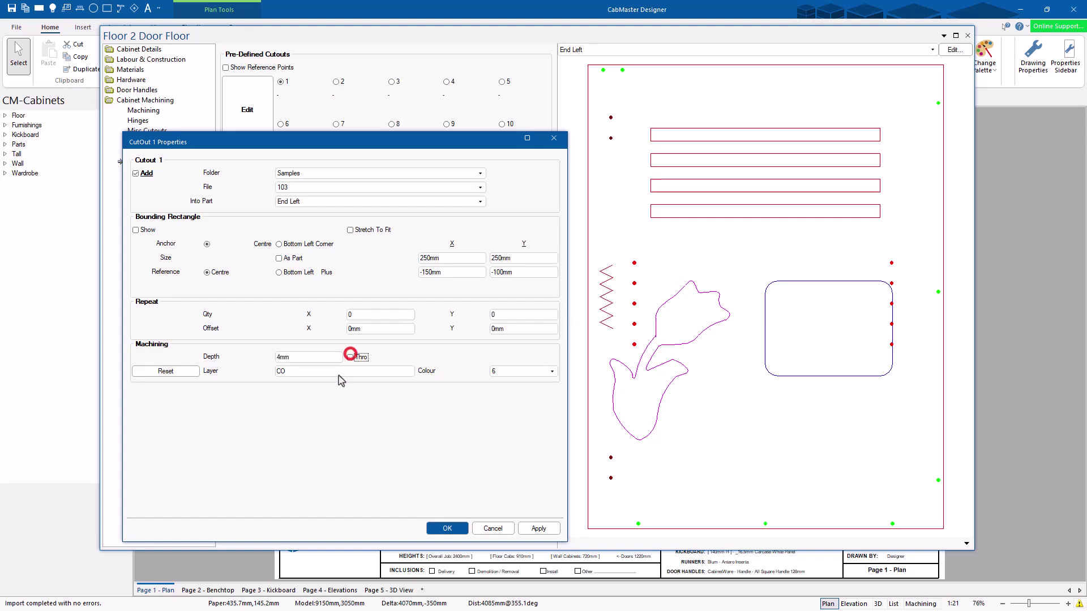
{"action": "double_click", "coordinate": [304, 357]}
{"action": "key", "text": "Tab"}
{"action": "double_click", "coordinate": [305, 370]}
{"action": "type", "text": "Engrave"}
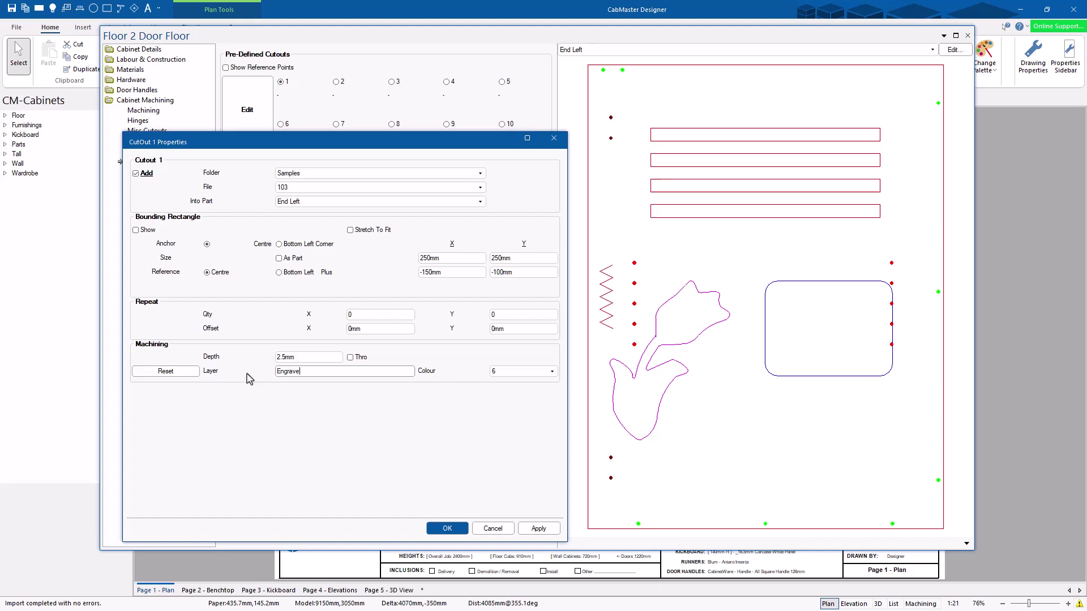
{"action": "key", "text": "Tab"}
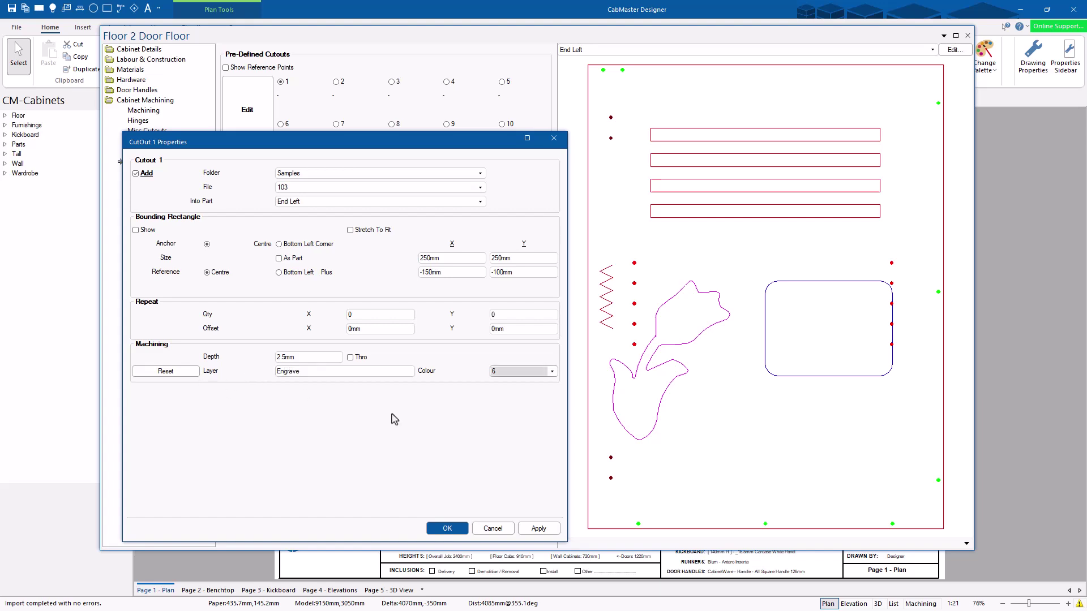
{"action": "left_click", "coordinate": [533, 527]}
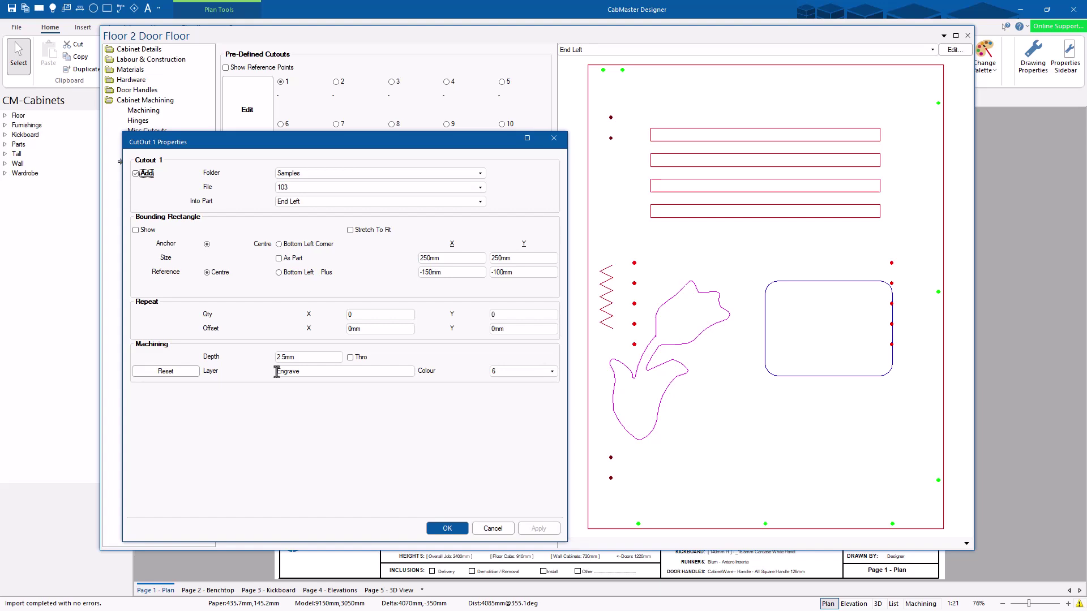
{"action": "left_click", "coordinate": [447, 528]}
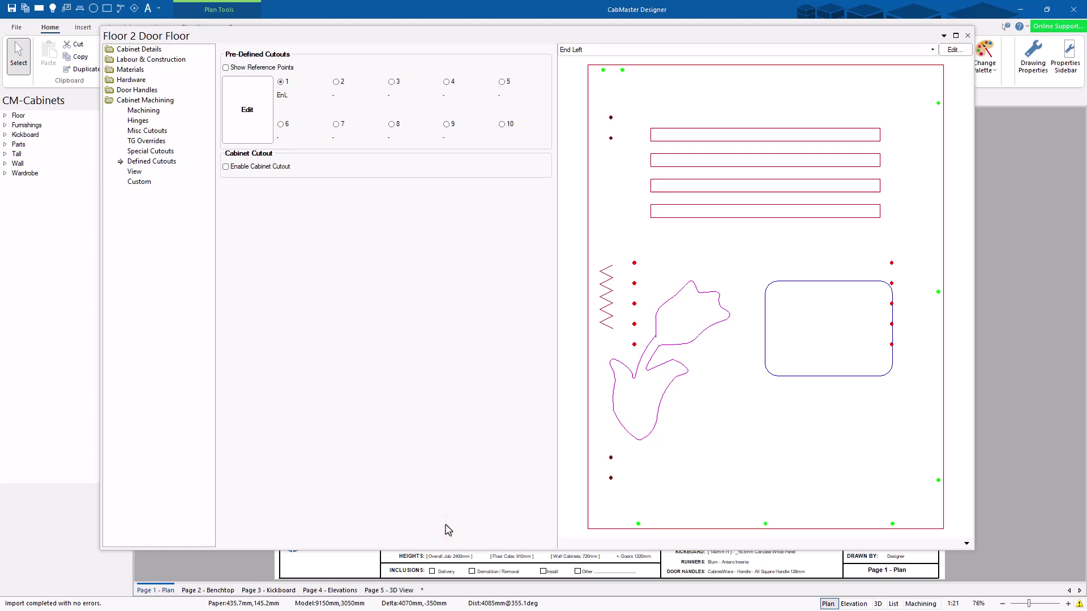
Turn off the End Left machining preview to show the whole cabinet in 3D.
{"action": "left_click", "coordinate": [134, 171]}
{"action": "left_click", "coordinate": [238, 82]}
{"action": "left_click_drag", "start_coordinate": [792, 288], "coordinate": [910, 298]}
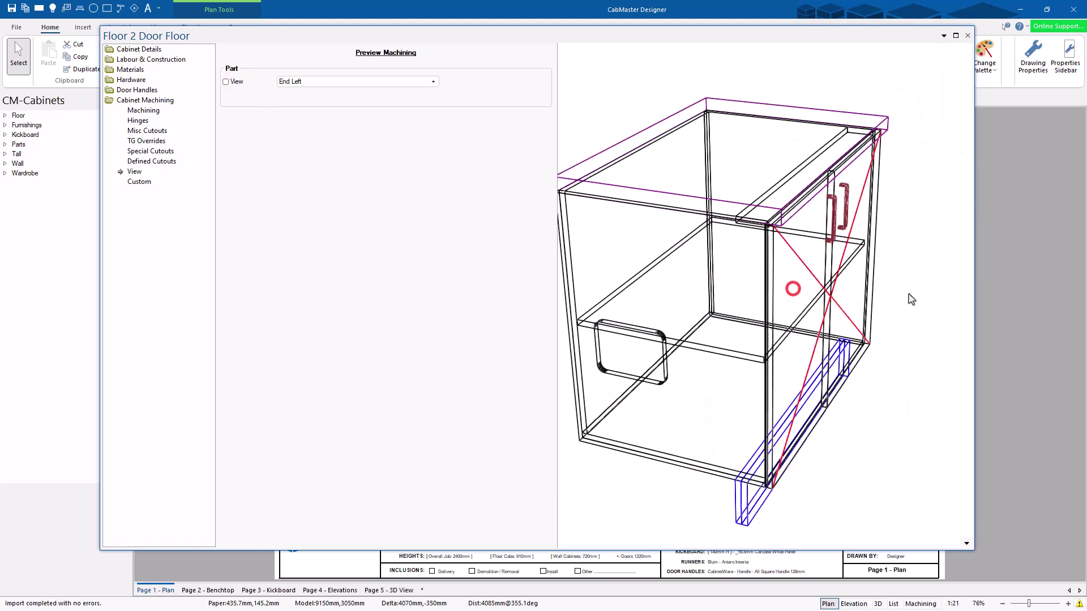
Enable the cabinet cutout in the defined cutouts and open its Quick Start configuration.
{"action": "left_click", "coordinate": [150, 162]}
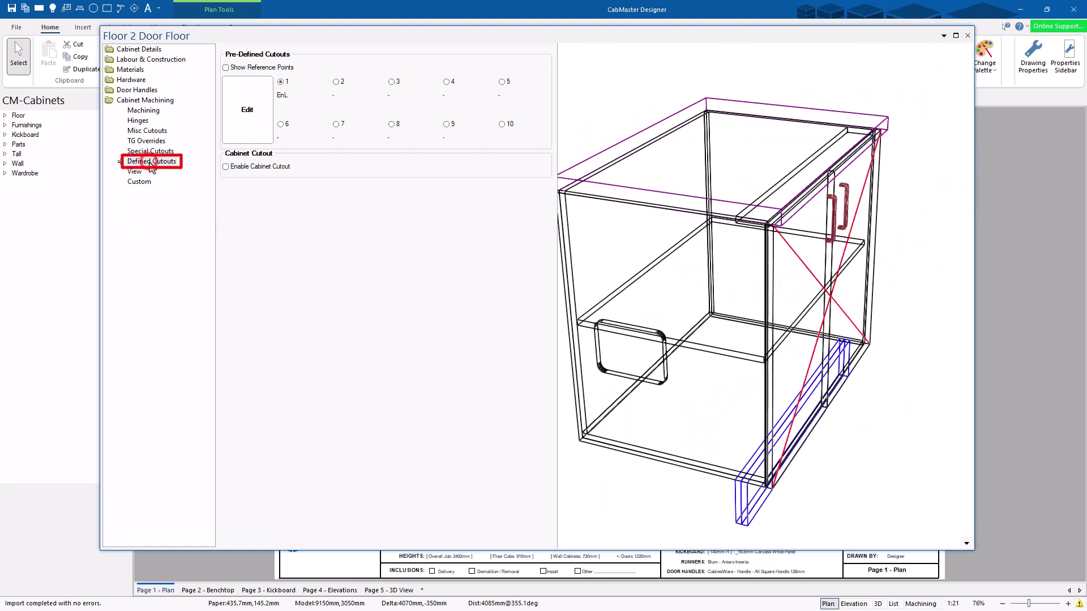
{"action": "left_click", "coordinate": [225, 167]}
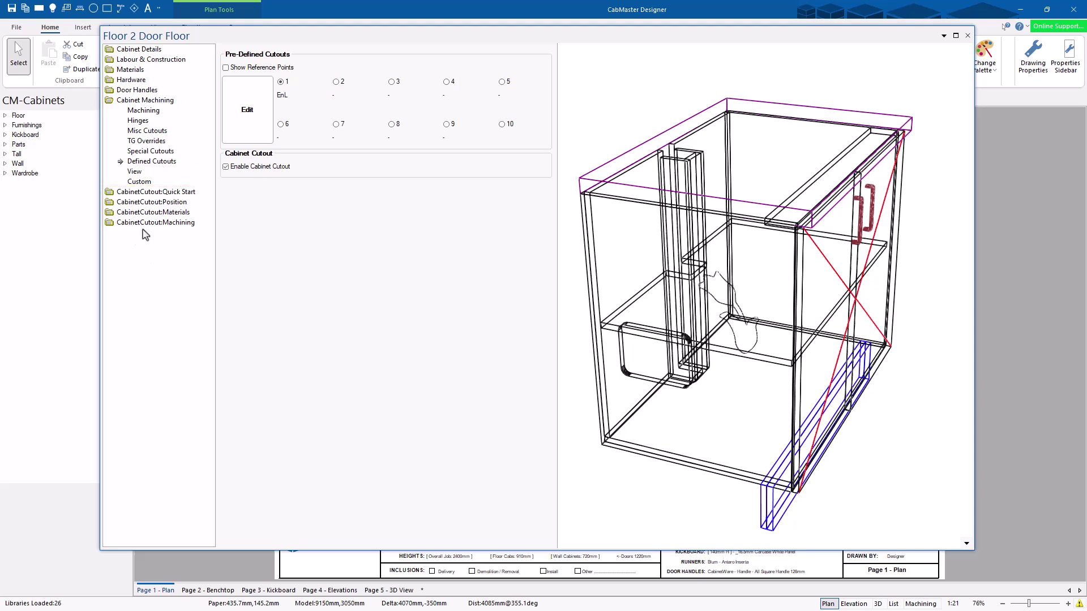
{"action": "left_click", "coordinate": [163, 192]}
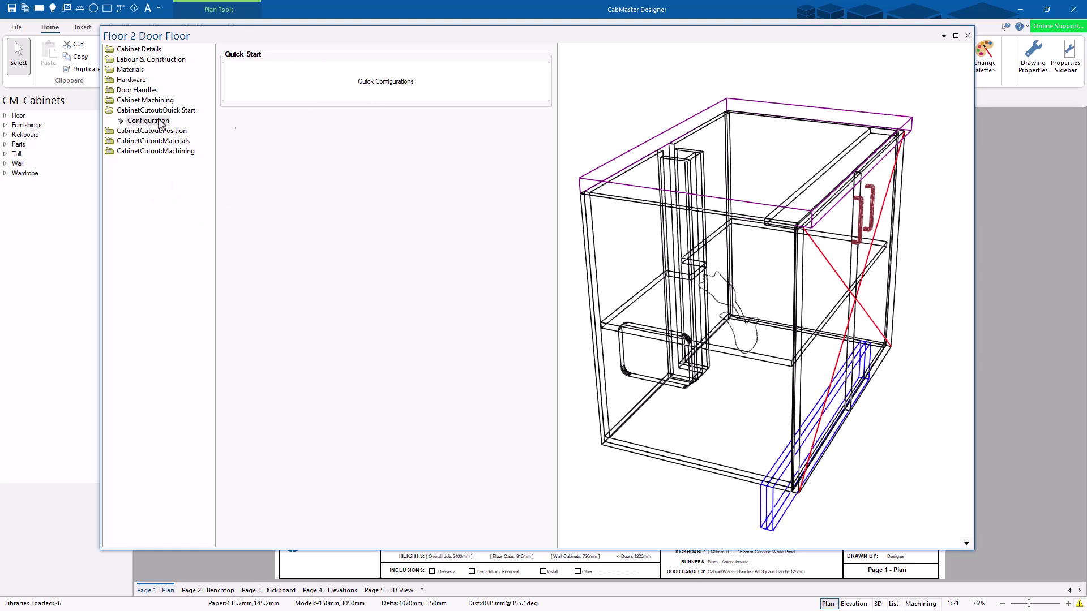
Reset the cabinet cutout and start choosing a new quick configuration for it.
{"action": "left_click", "coordinate": [336, 88]}
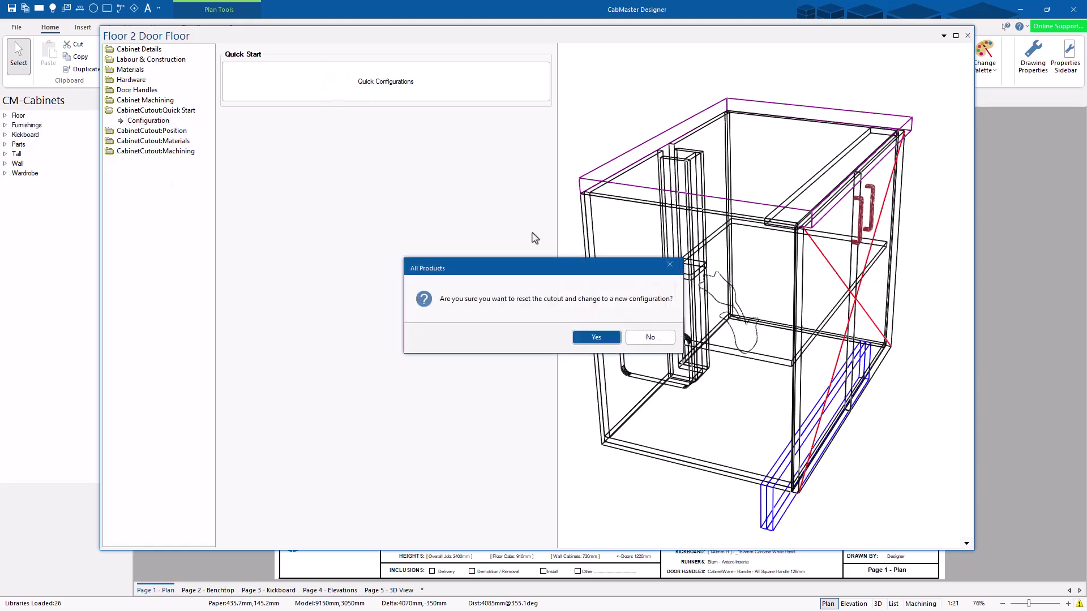
{"action": "left_click", "coordinate": [597, 338]}
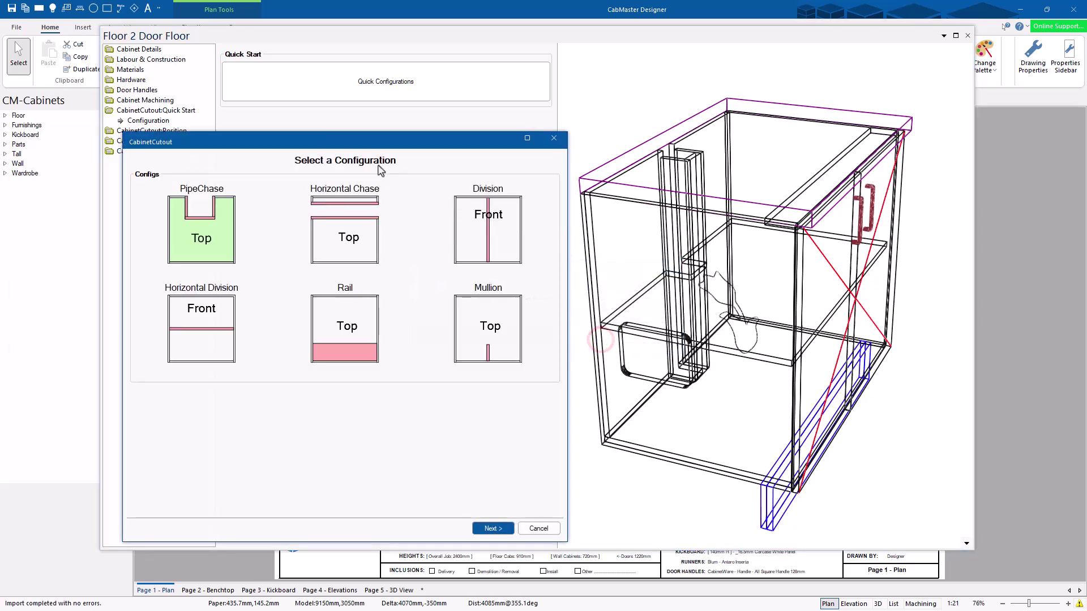
{"action": "left_click_drag", "start_coordinate": [367, 142], "coordinate": [358, 116]}
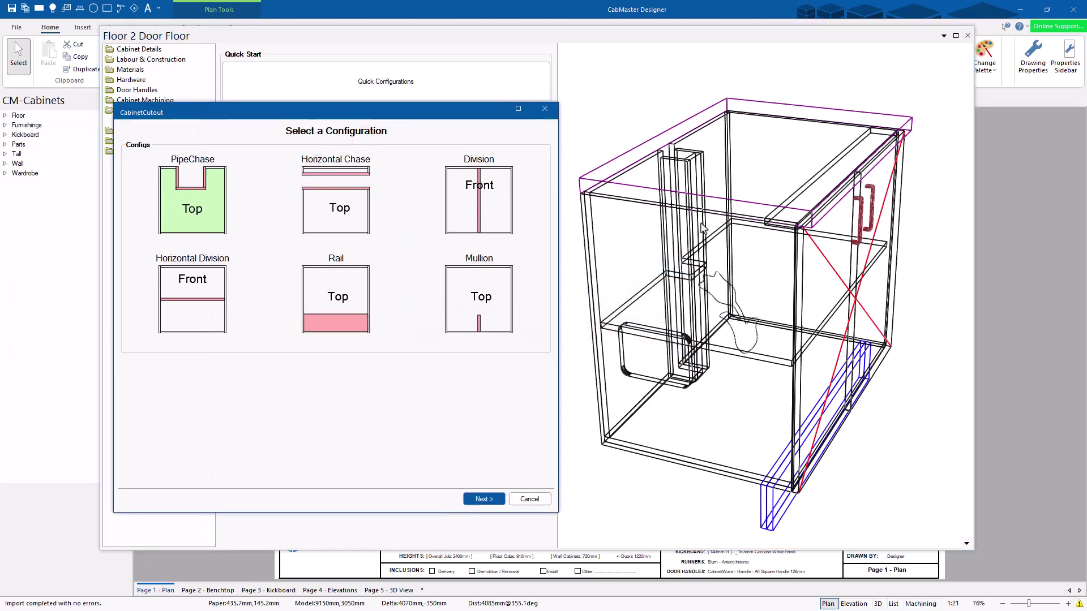
Preview the Horizontal Chase, Division, Horizontal Division, Rail and Mullion configurations on the cabinet one after another.
{"action": "left_click", "coordinate": [339, 204]}
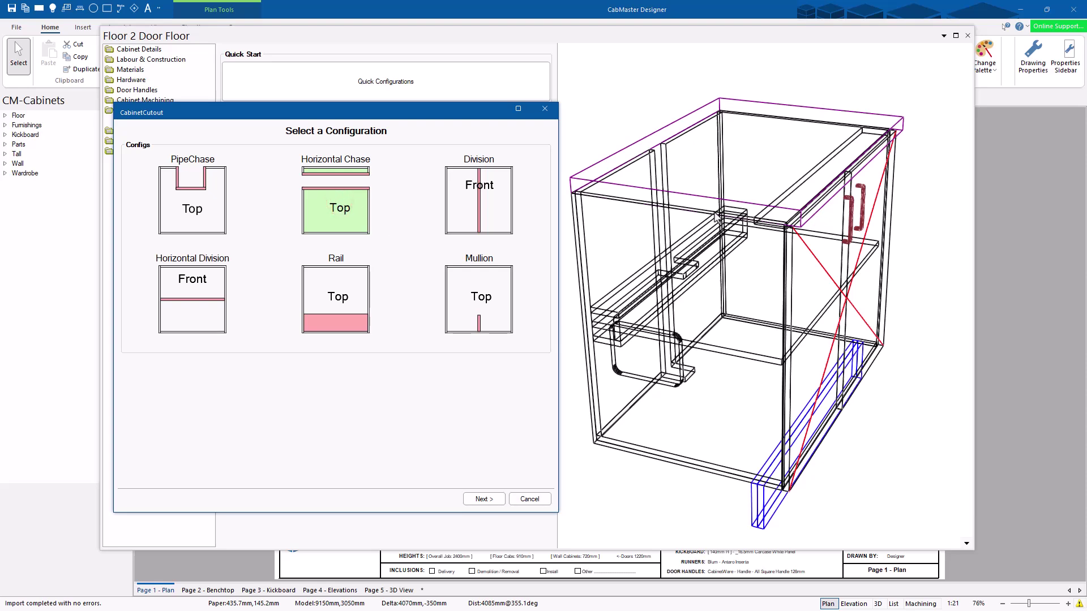
{"action": "left_click", "coordinate": [497, 194]}
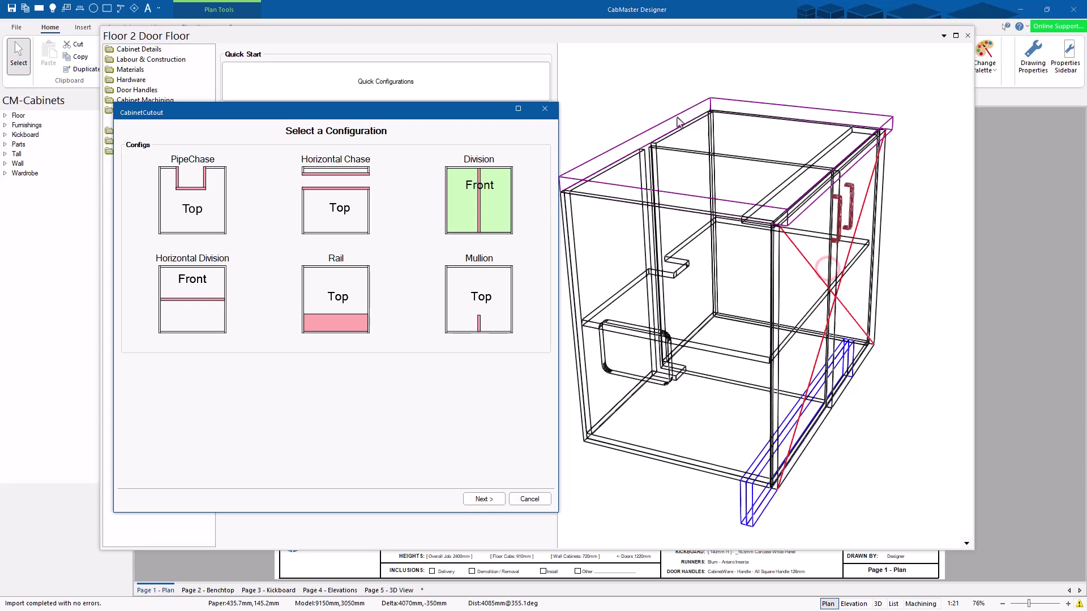
{"action": "left_click", "coordinate": [174, 309]}
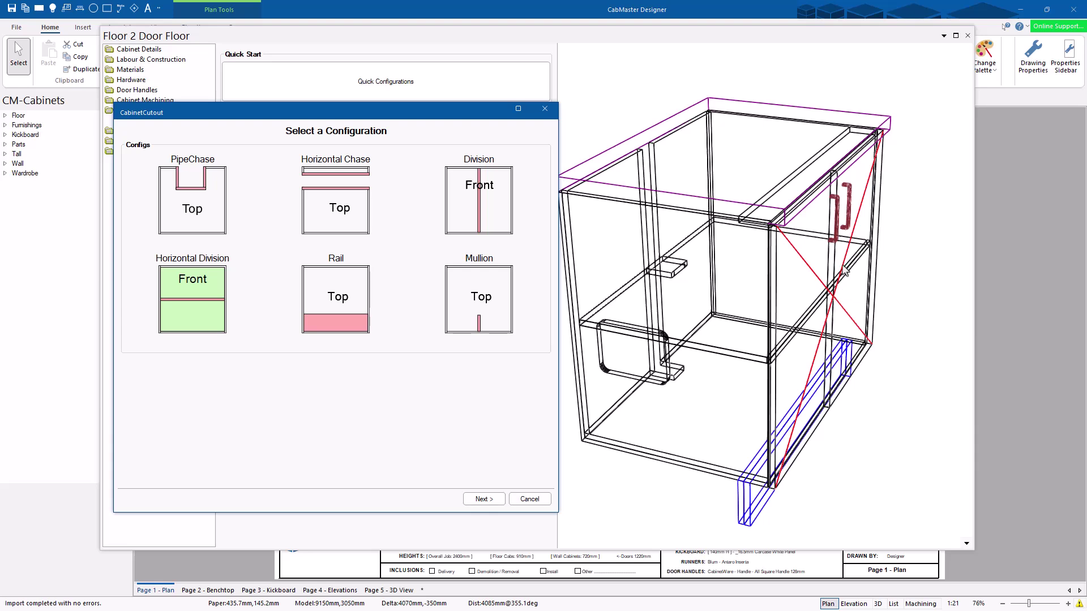
{"action": "left_click", "coordinate": [346, 294]}
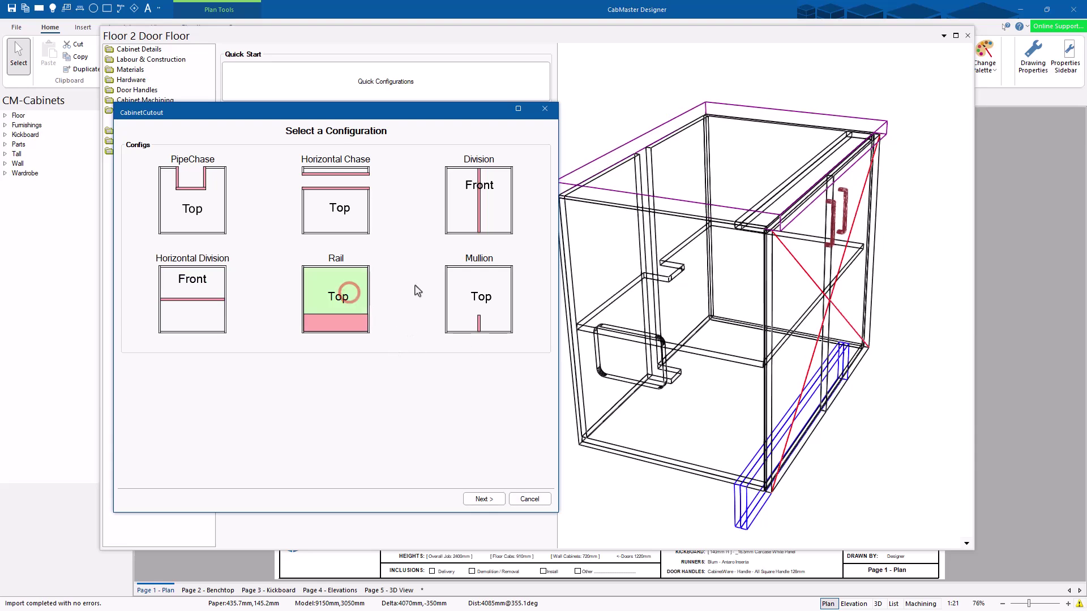
{"action": "left_click", "coordinate": [478, 296]}
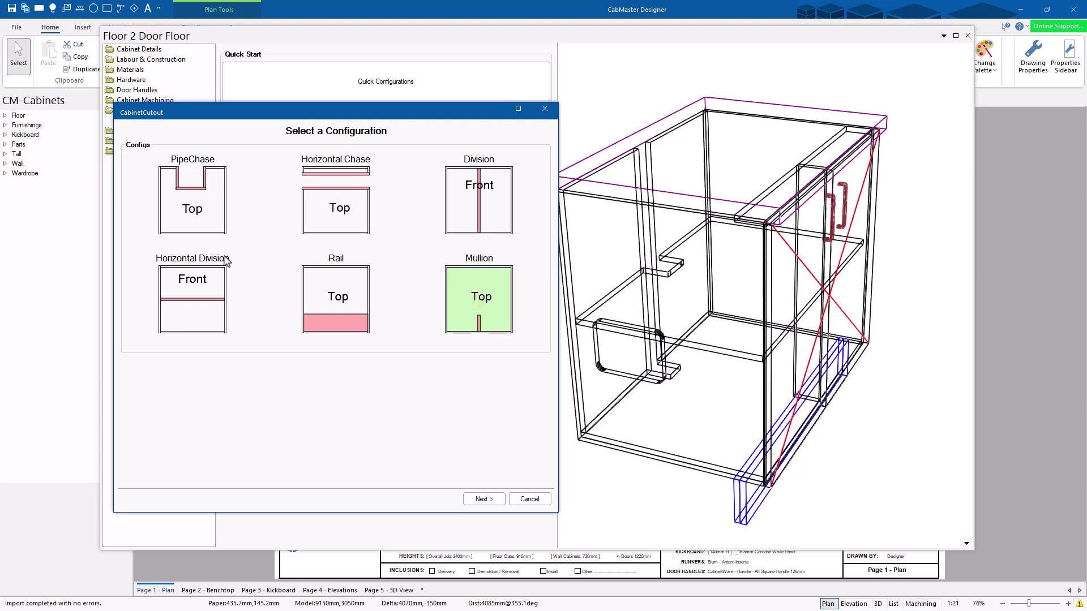
Configure the cutout as a Horizontal Chase positioned 0 mm from the top, 150 mm deep and 150 mm high.
{"action": "left_click", "coordinate": [327, 198]}
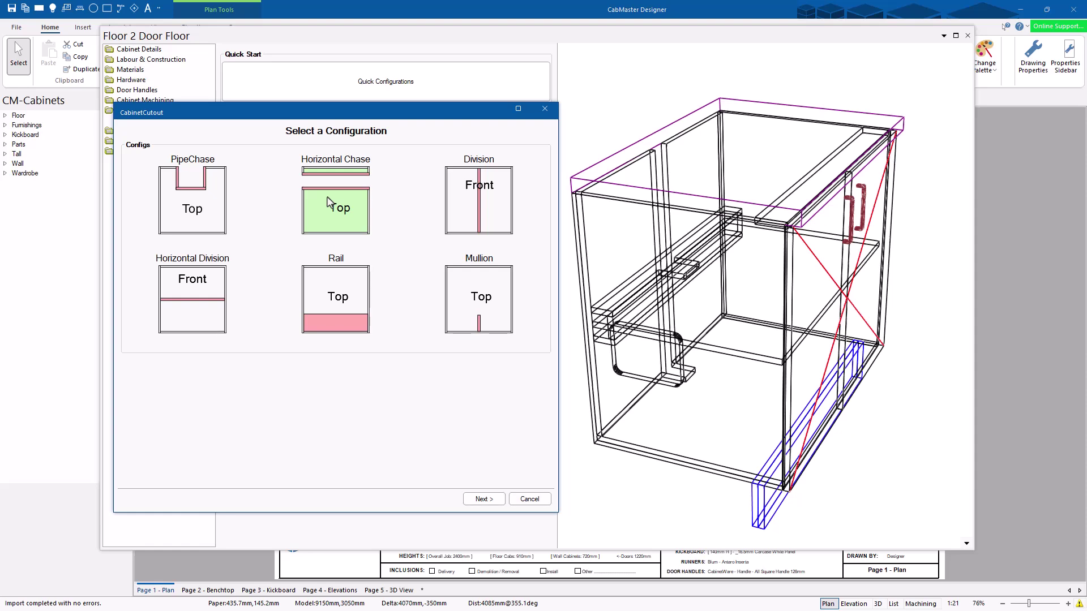
{"action": "left_click", "coordinate": [484, 499]}
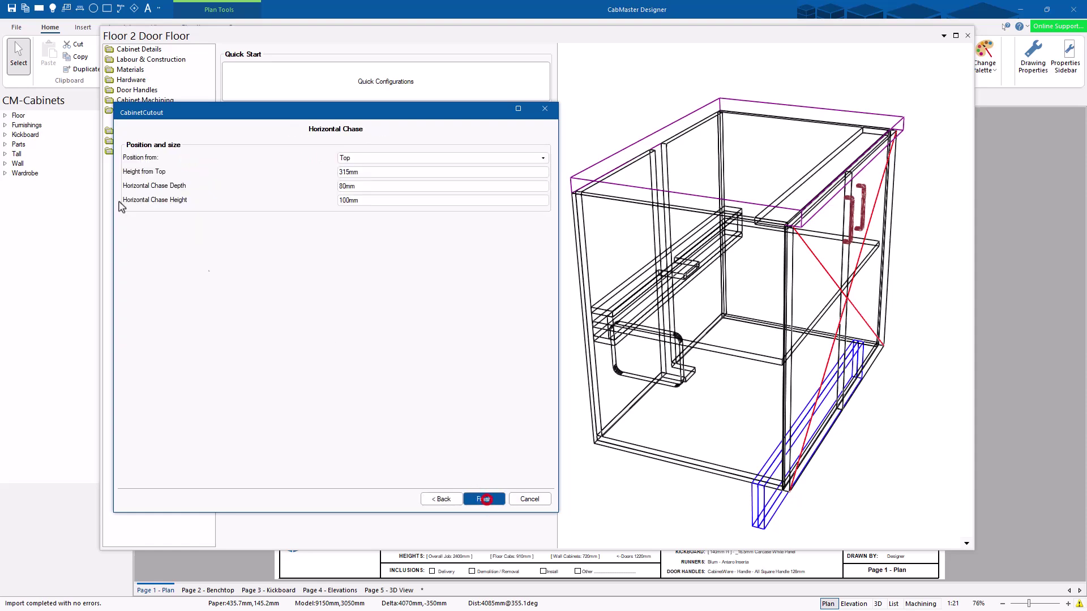
{"action": "left_click", "coordinate": [363, 157]}
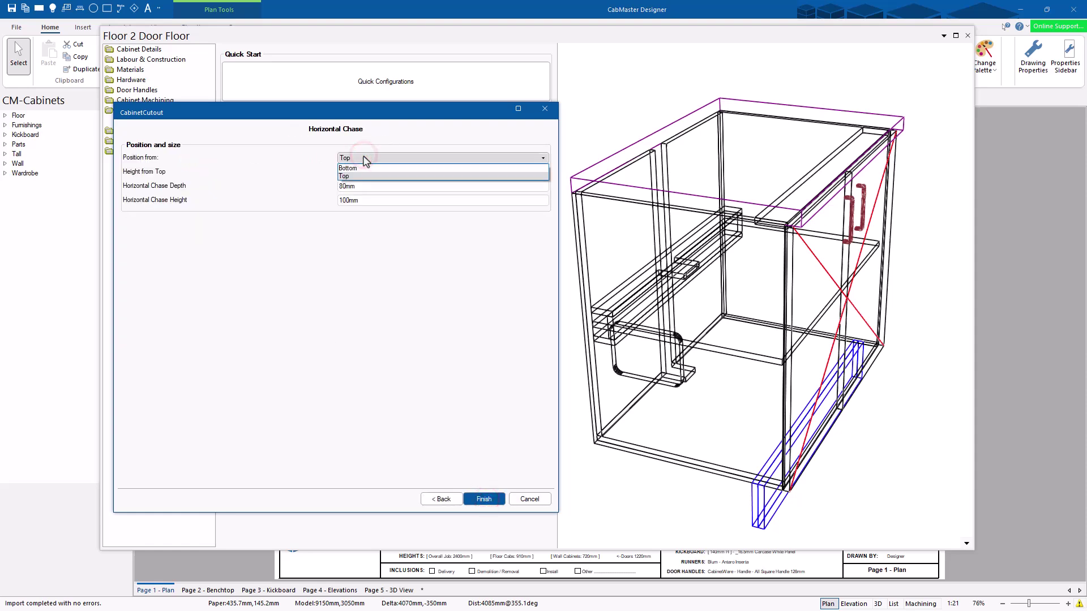
{"action": "left_click", "coordinate": [362, 158]}
{"action": "double_click", "coordinate": [371, 171]}
{"action": "type", "text": "0"}
{"action": "key", "text": "Tab"}
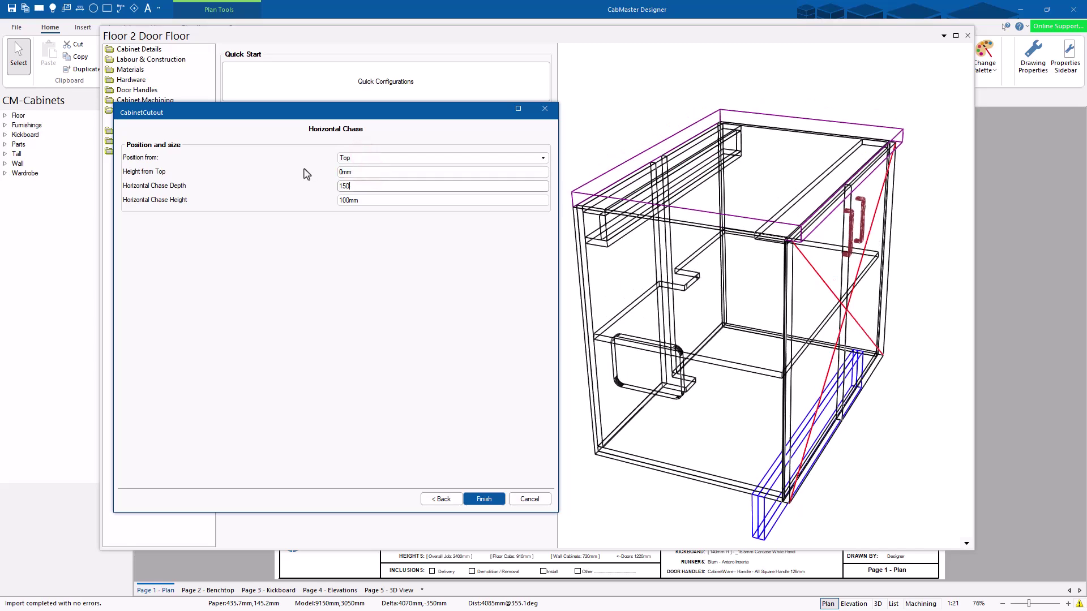
{"action": "key", "text": "Tab"}
{"action": "type", "text": "150"}
{"action": "key", "text": "Tab"}
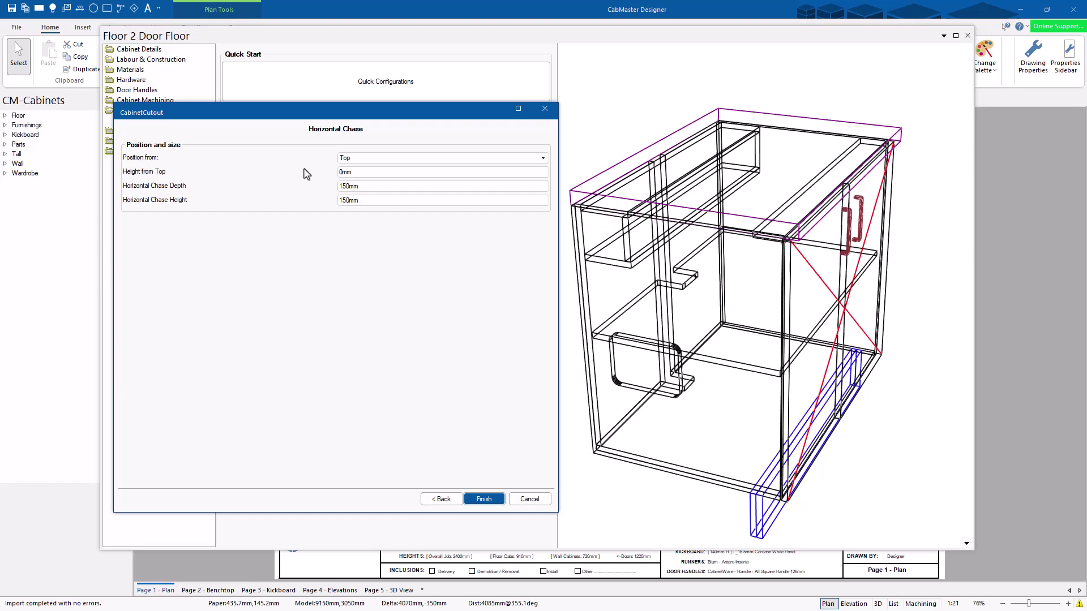
{"action": "left_click", "coordinate": [484, 499]}
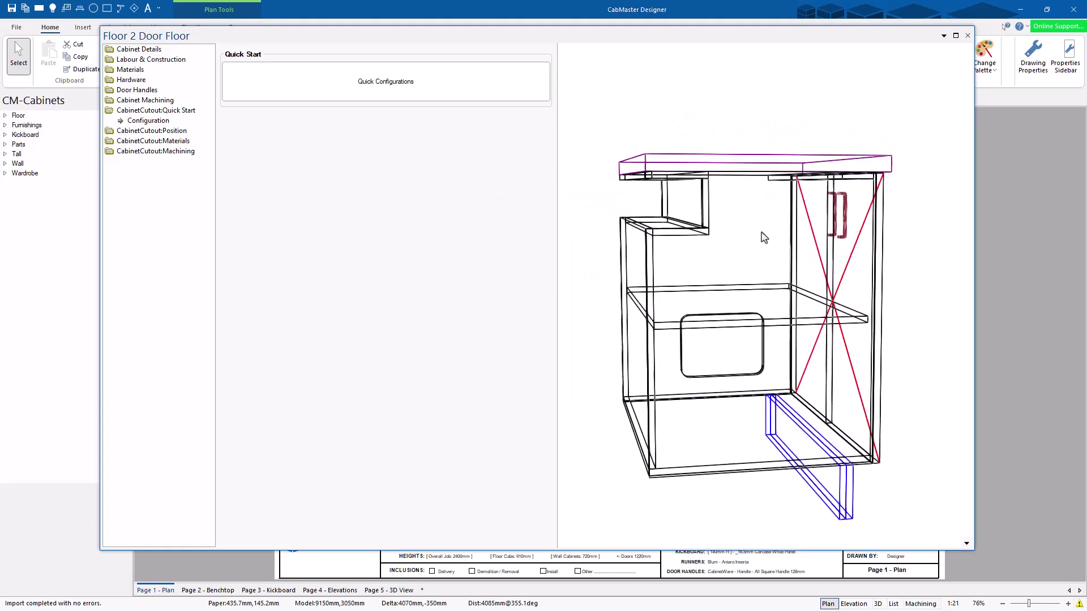
Set the cabinet cutout's height to 250 mm in its position dimensions.
{"action": "left_click", "coordinate": [156, 131]}
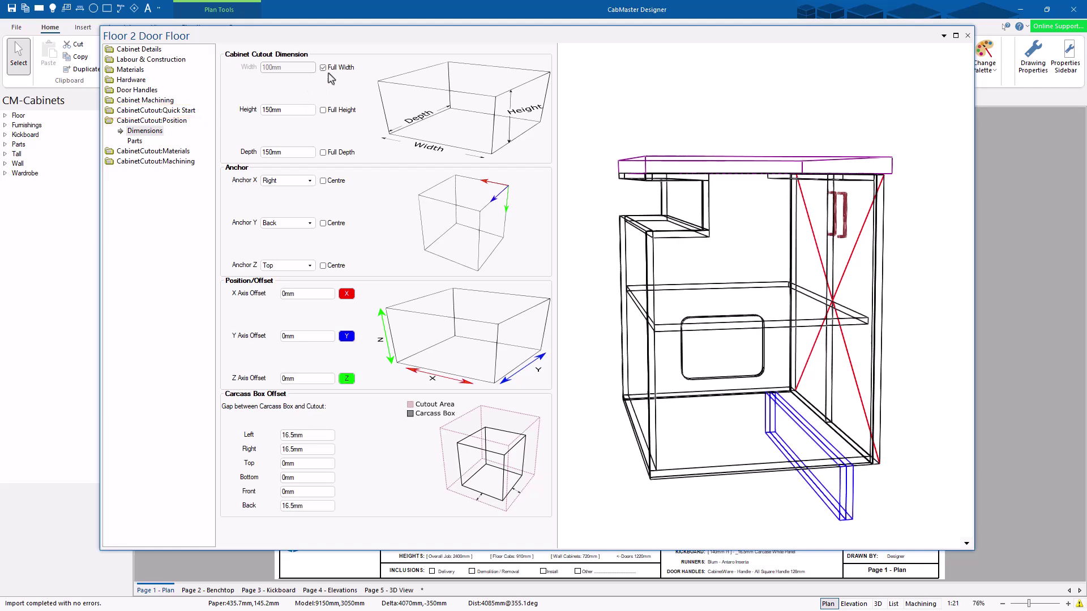
{"action": "left_click_drag", "start_coordinate": [287, 110], "coordinate": [247, 116]}
{"action": "type", "text": "250"}
{"action": "key", "text": "Return"}
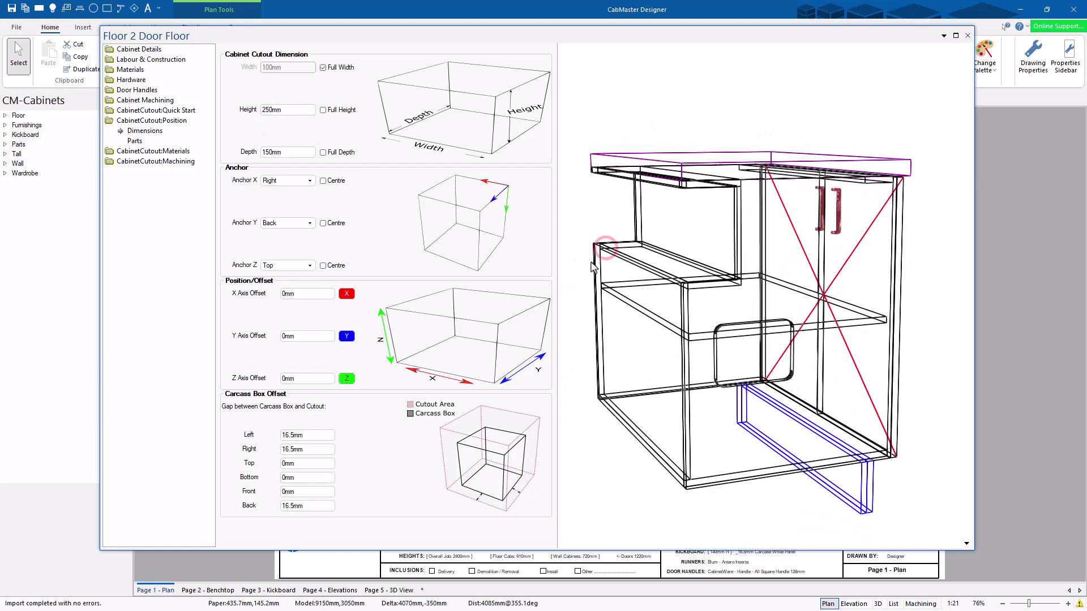
Turn off the cutout's full width option and set its width to 500 mm.
{"action": "left_click", "coordinate": [324, 67]}
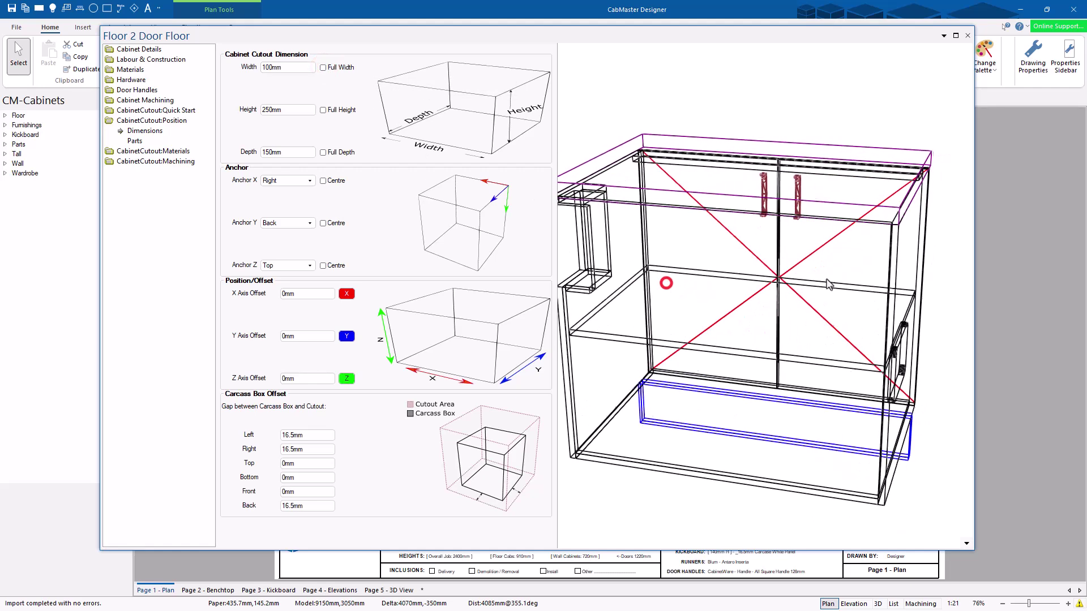
{"action": "double_click", "coordinate": [286, 68]}
{"action": "type", "text": "500"}
{"action": "key", "text": "Return"}
{"action": "left_click_drag", "start_coordinate": [646, 250], "coordinate": [829, 268]}
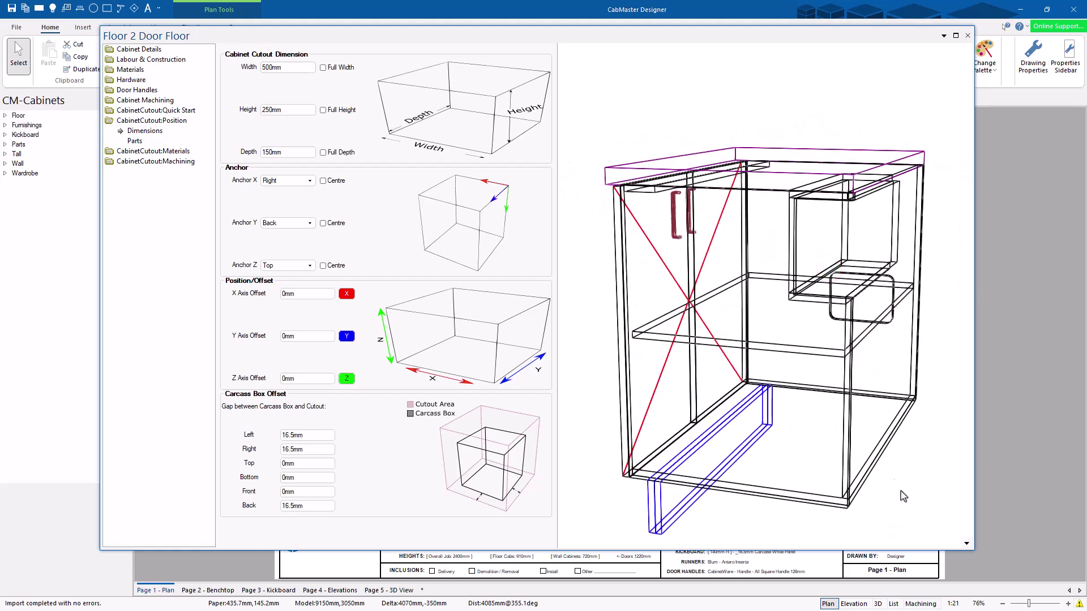
Switch the cabinet preview to 3D Hidden display and turn it to show the cutout.
{"action": "right_click", "coordinate": [963, 544]}
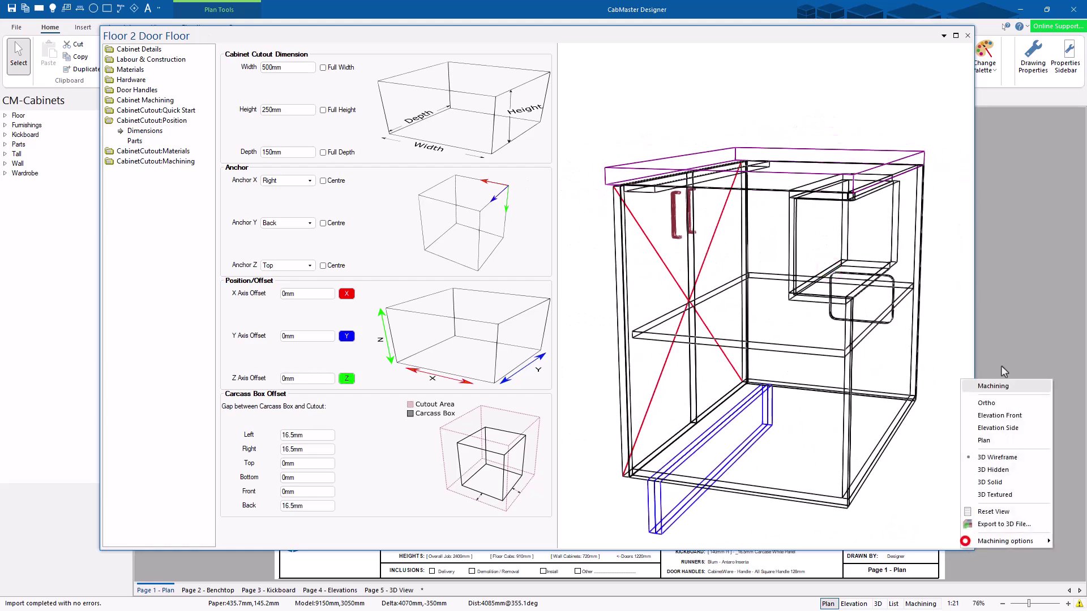
{"action": "left_click", "coordinate": [993, 470]}
{"action": "left_click_drag", "start_coordinate": [853, 325], "coordinate": [823, 226]}
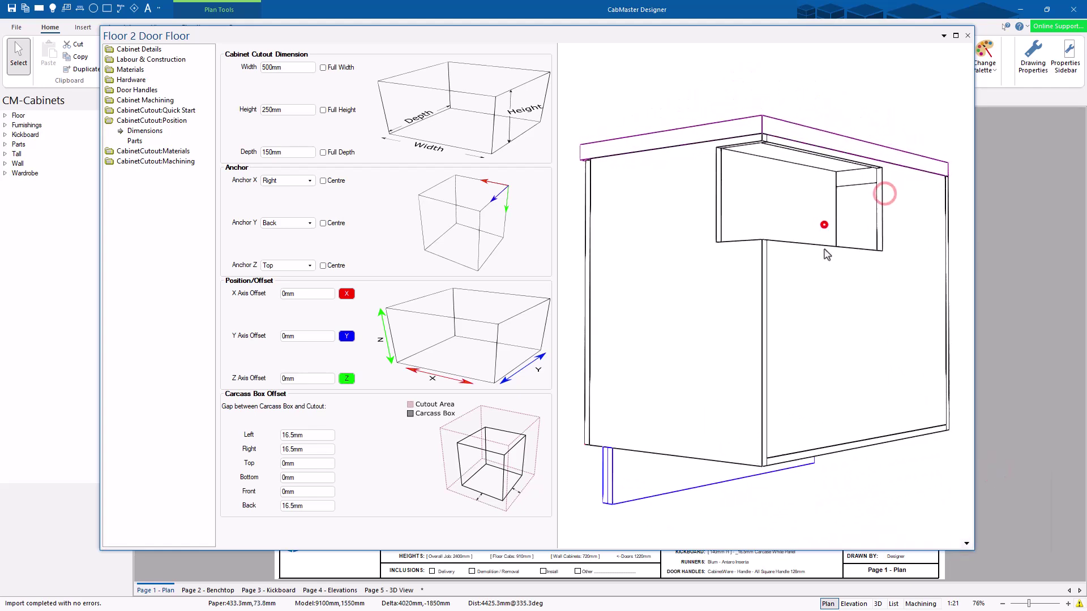
Enable the left part of the cabinet cutout in its parts settings.
{"action": "left_click", "coordinate": [134, 142]}
{"action": "left_click_drag", "start_coordinate": [658, 230], "coordinate": [460, 188]}
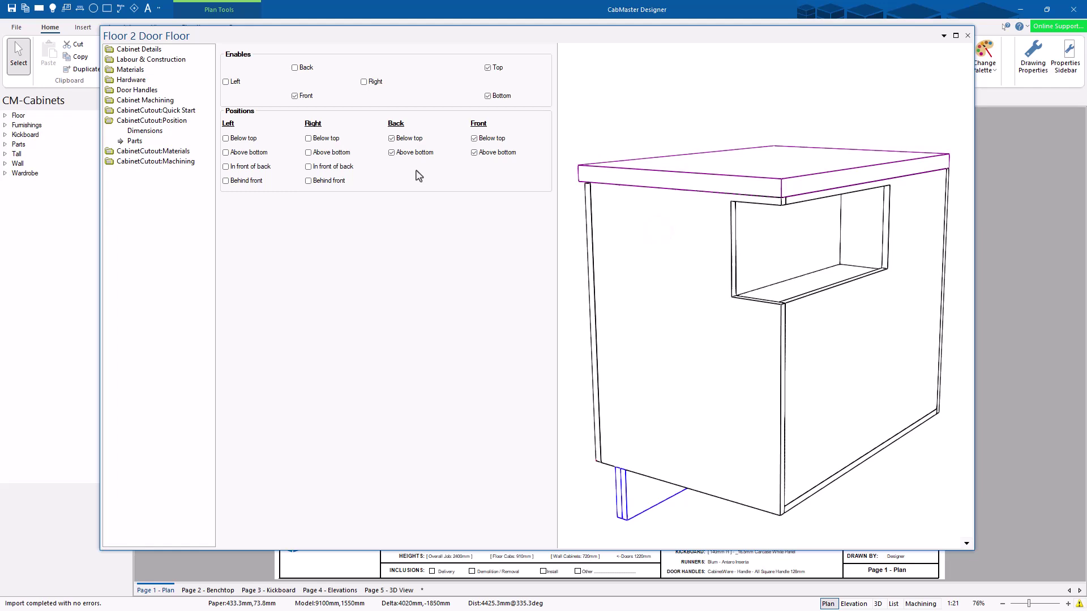
{"action": "left_click", "coordinate": [226, 82]}
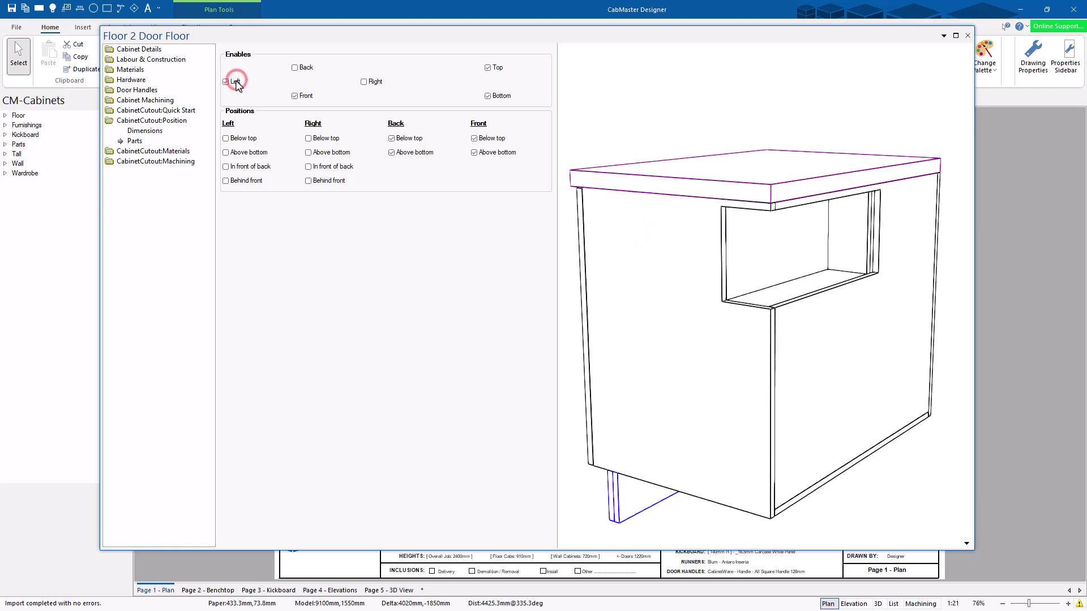
{"action": "mouse_move", "coordinate": [864, 238]}
{"action": "left_mouse_down"}
{"action": "mouse_move", "coordinate": [830, 253]}
{"action": "mouse_move", "coordinate": [839, 198]}
{"action": "mouse_move", "coordinate": [866, 199]}
{"action": "mouse_move", "coordinate": [796, 243]}
{"action": "mouse_move", "coordinate": [849, 223]}
{"action": "mouse_move", "coordinate": [789, 284]}
{"action": "mouse_move", "coordinate": [917, 240]}
{"action": "mouse_move", "coordinate": [847, 245]}
{"action": "mouse_move", "coordinate": [847, 235]}
{"action": "left_mouse_up"}
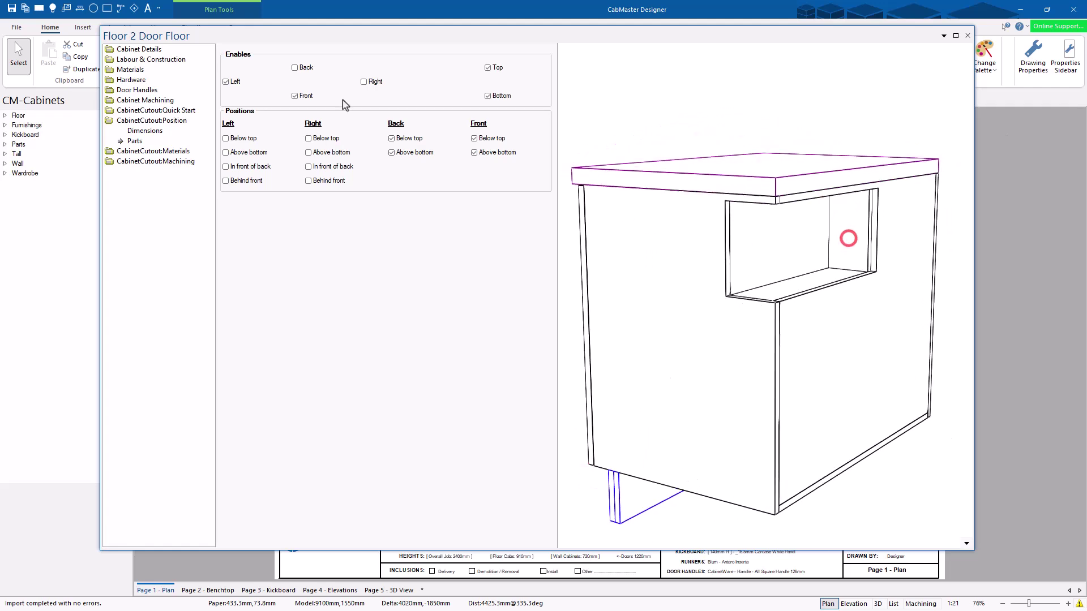
Try a back part on the cutout, remove it again, and disable the cutout's top part.
{"action": "left_click", "coordinate": [306, 67]}
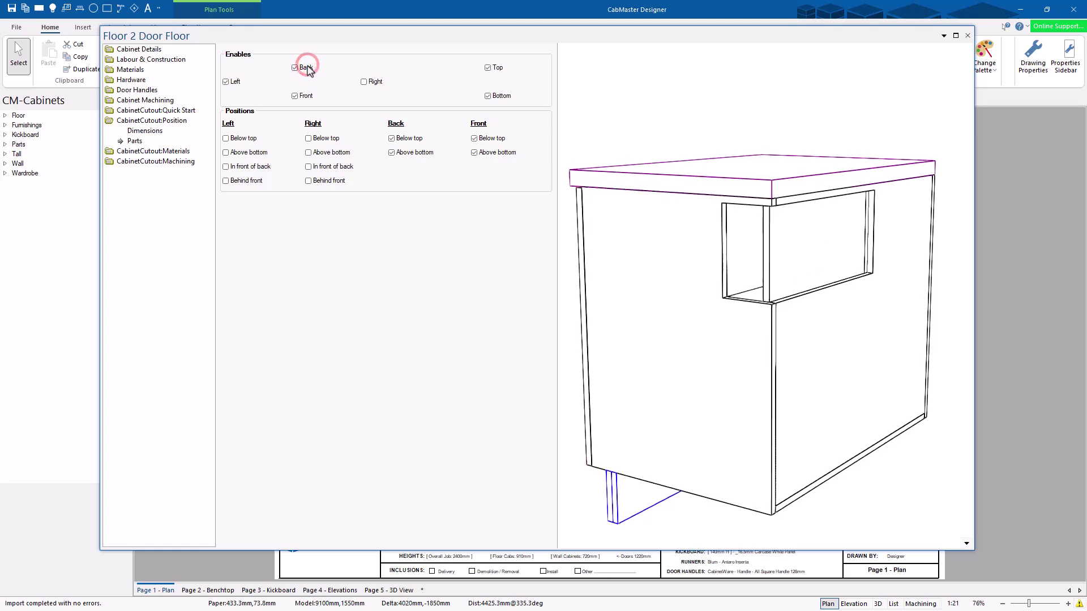
{"action": "mouse_move", "coordinate": [869, 248]}
{"action": "left_mouse_down"}
{"action": "mouse_move", "coordinate": [721, 274]}
{"action": "mouse_move", "coordinate": [890, 271]}
{"action": "mouse_move", "coordinate": [863, 246]}
{"action": "left_mouse_up"}
{"action": "left_click", "coordinate": [303, 68]}
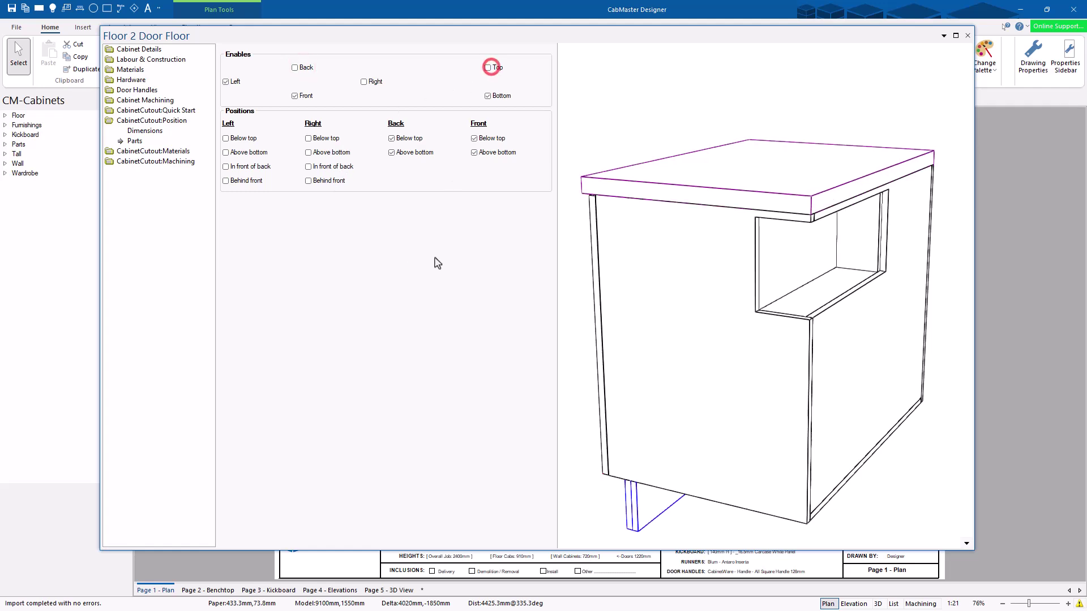
{"action": "left_click_drag", "start_coordinate": [824, 327], "coordinate": [679, 122]}
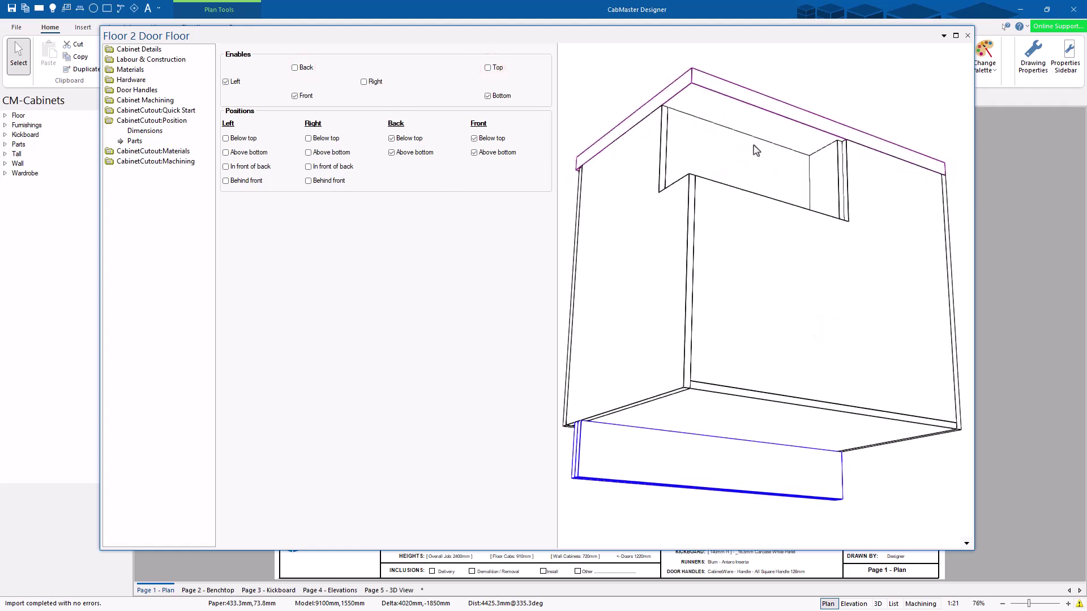
{"action": "left_click_drag", "start_coordinate": [753, 144], "coordinate": [816, 175]}
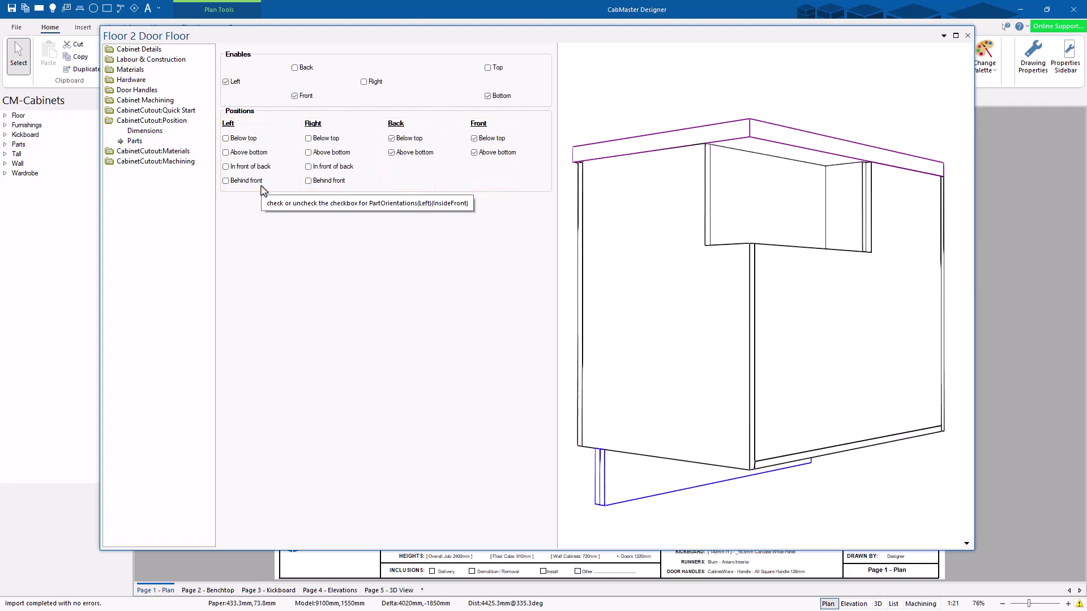
Set the cutout's X axis offset to 100 mm in its position dimensions.
{"action": "left_click", "coordinate": [144, 131]}
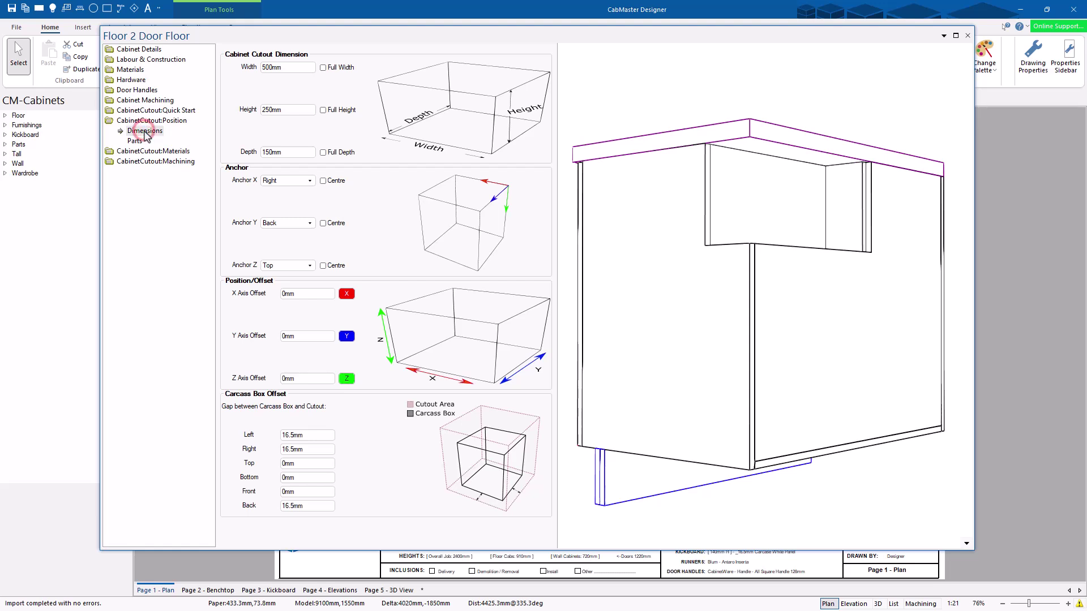
{"action": "left_click_drag", "start_coordinate": [691, 308], "coordinate": [722, 360]}
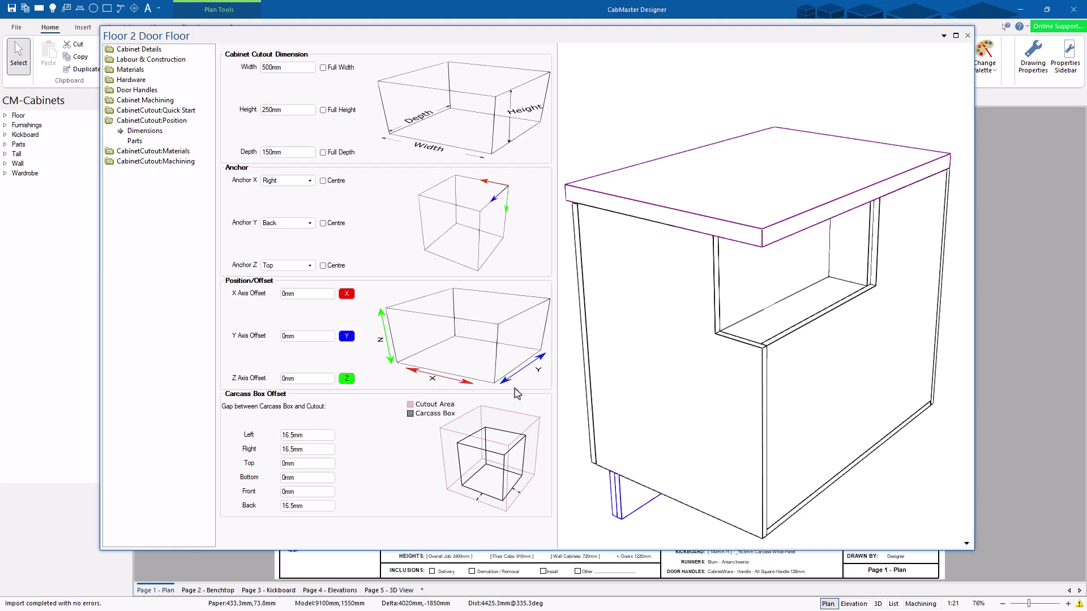
{"action": "left_click", "coordinate": [303, 293]}
{"action": "type", "text": "100"}
{"action": "key", "text": "Tab"}
{"action": "mouse_move", "coordinate": [794, 330]}
{"action": "left_mouse_down"}
{"action": "mouse_move", "coordinate": [736, 334]}
{"action": "mouse_move", "coordinate": [669, 296]}
{"action": "mouse_move", "coordinate": [771, 209]}
{"action": "mouse_move", "coordinate": [757, 230]}
{"action": "mouse_move", "coordinate": [614, 236]}
{"action": "mouse_move", "coordinate": [751, 319]}
{"action": "mouse_move", "coordinate": [677, 310]}
{"action": "left_mouse_up"}
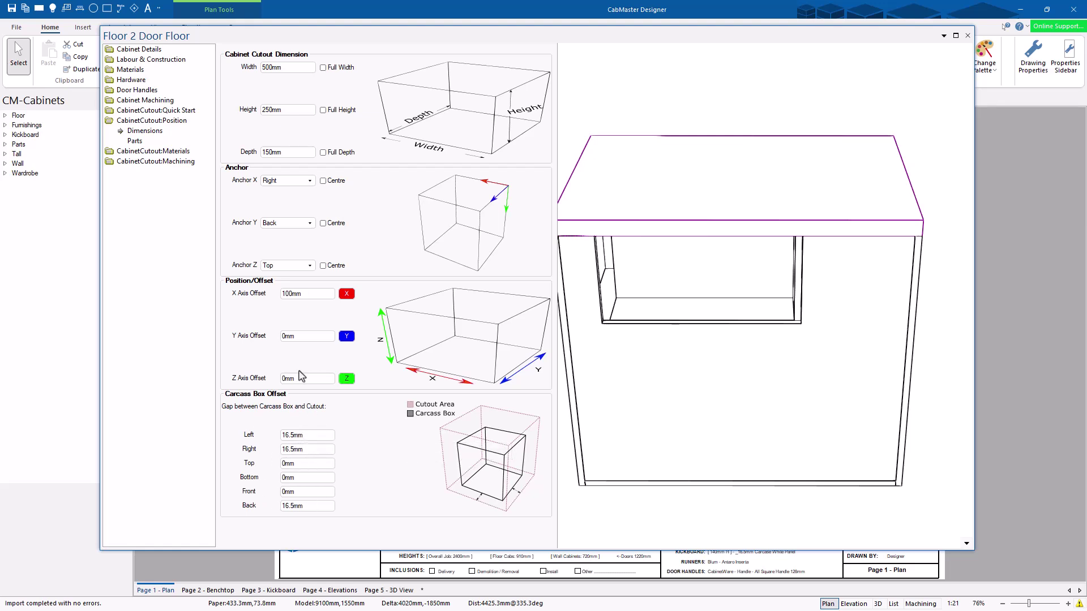
Review the cutout's carcass material settings and its machining settings for the end construction holes.
{"action": "left_click", "coordinate": [137, 152]}
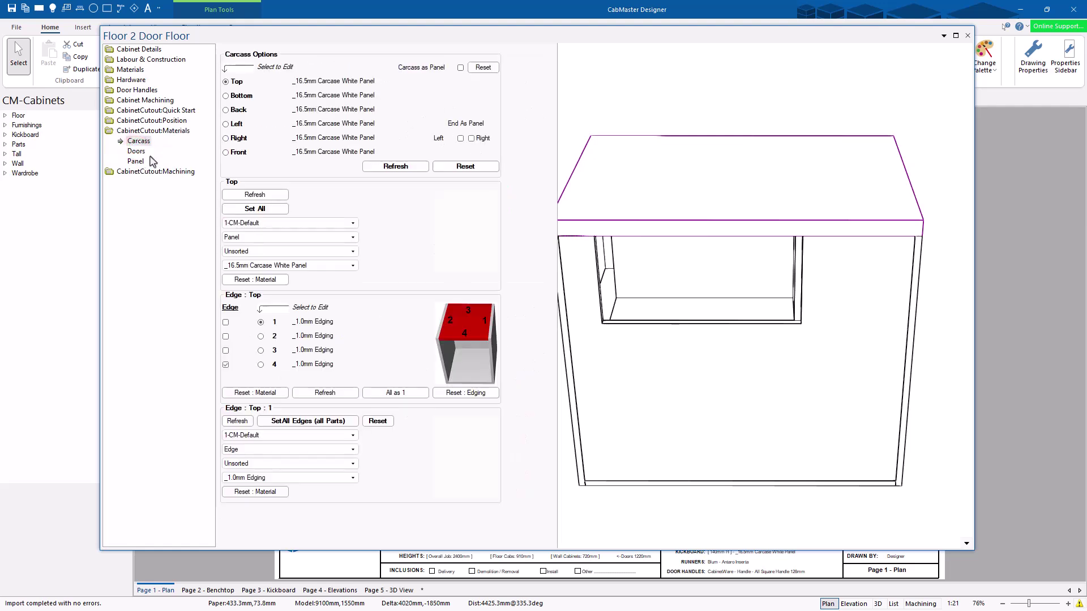
{"action": "left_click", "coordinate": [156, 171]}
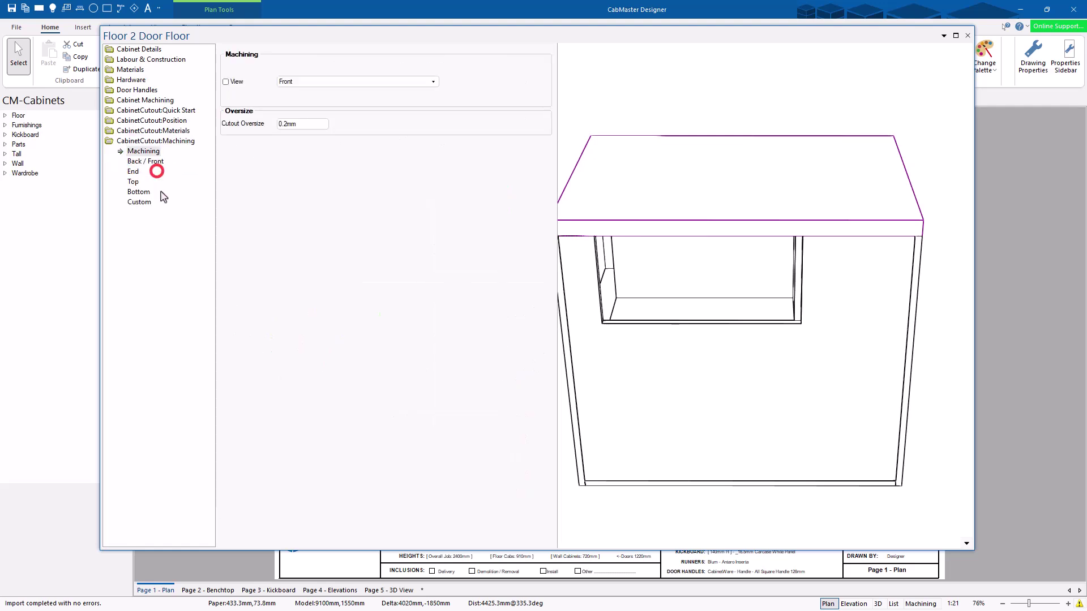
{"action": "left_click", "coordinate": [134, 171]}
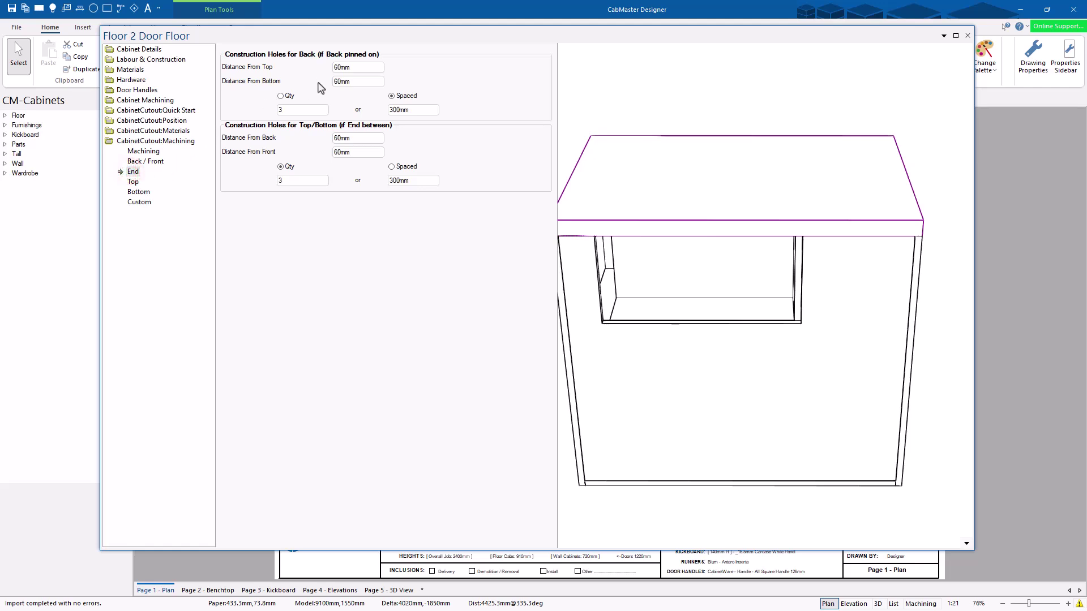
Enable the right part of the cabinet cutout in its position parts settings.
{"action": "left_click", "coordinate": [156, 123]}
{"action": "mouse_move", "coordinate": [743, 321]}
{"action": "left_mouse_down"}
{"action": "mouse_move", "coordinate": [660, 345]}
{"action": "mouse_move", "coordinate": [660, 311]}
{"action": "left_mouse_up"}
{"action": "left_click", "coordinate": [136, 141]}
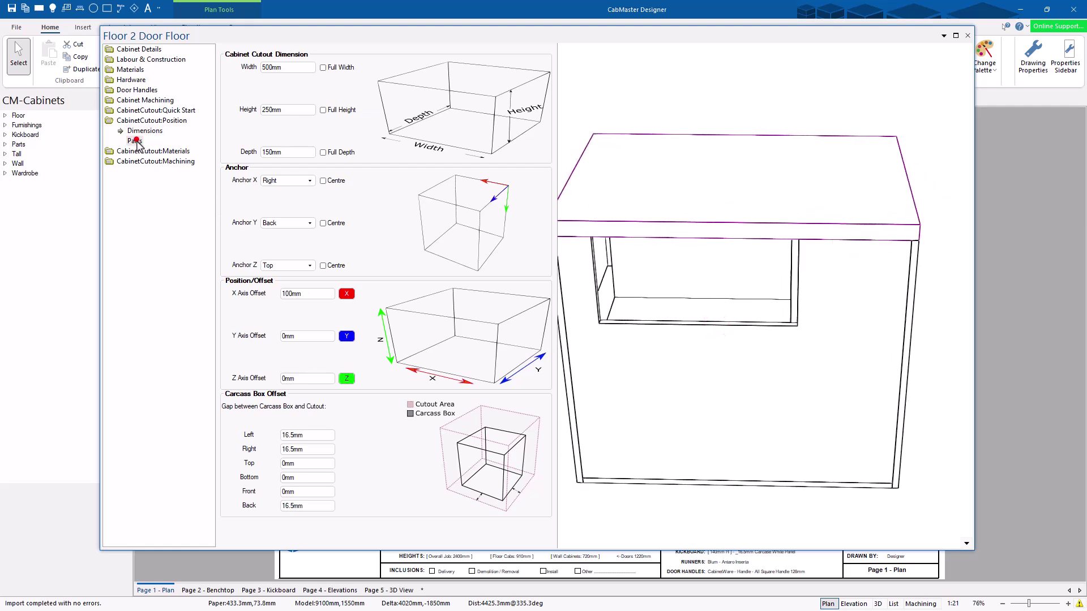
{"action": "left_click", "coordinate": [363, 81]}
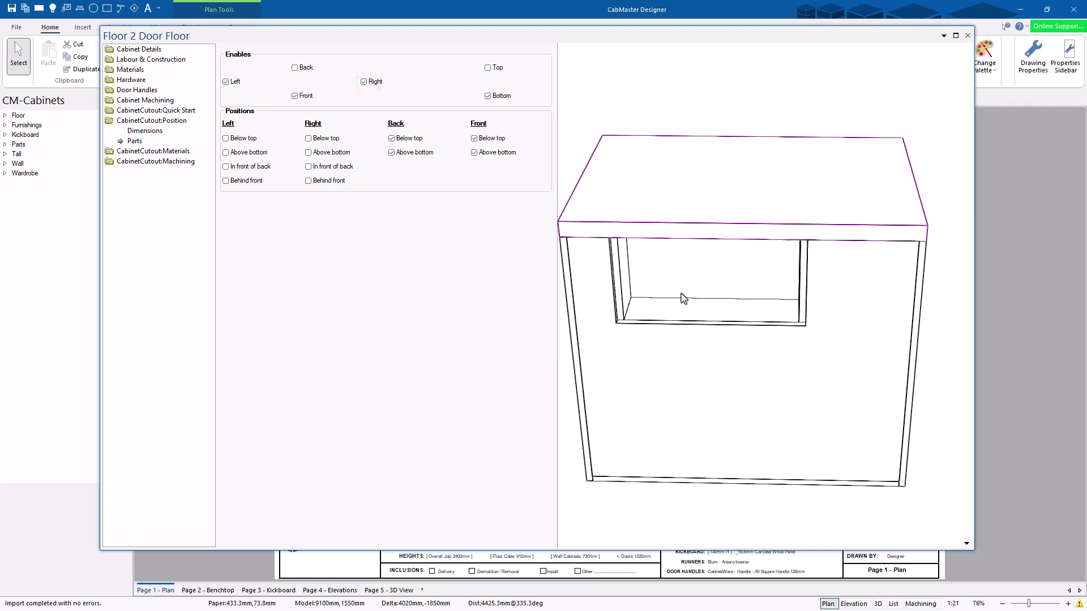
Start a quick configuration for the cabinet cutout using the PipeChase layout.
{"action": "left_click_drag", "start_coordinate": [682, 299], "coordinate": [679, 293]}
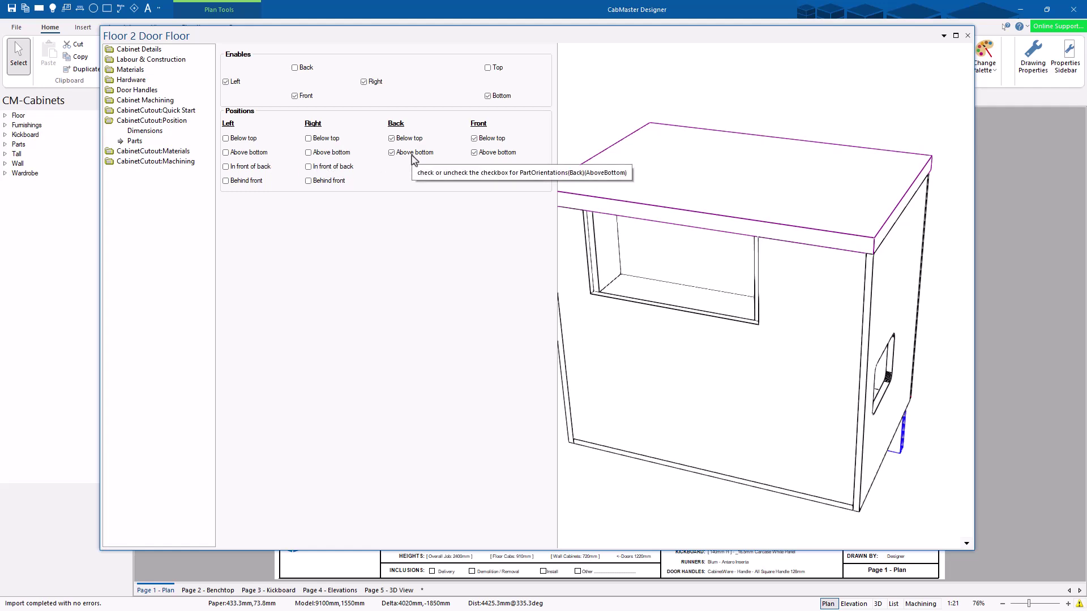
{"action": "left_click_drag", "start_coordinate": [703, 262], "coordinate": [759, 218]}
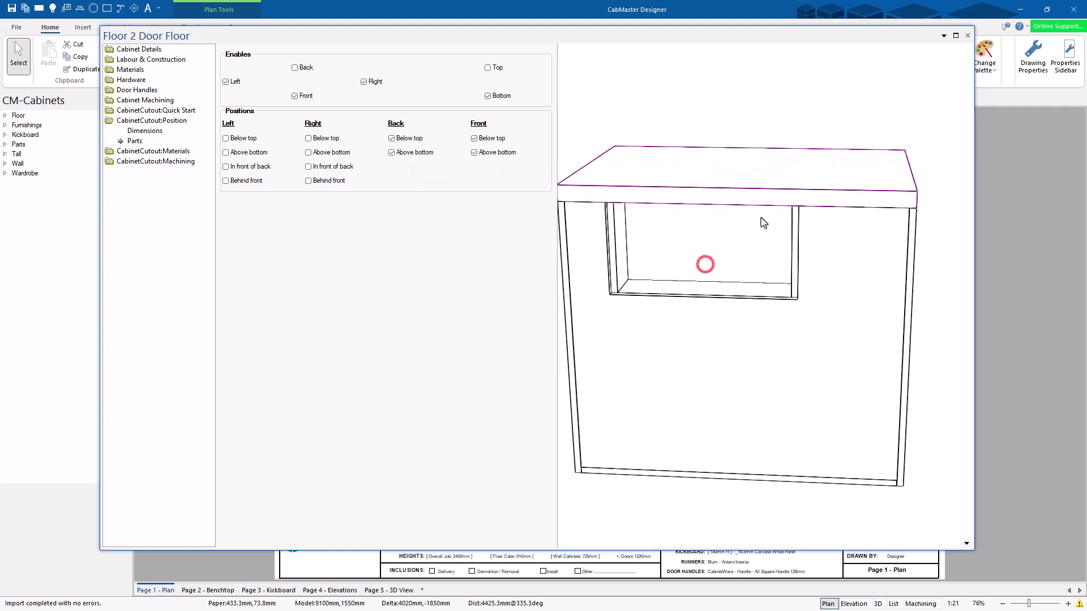
{"action": "left_click_drag", "start_coordinate": [759, 287], "coordinate": [885, 347]}
{"action": "left_click_drag", "start_coordinate": [719, 345], "coordinate": [972, 216]}
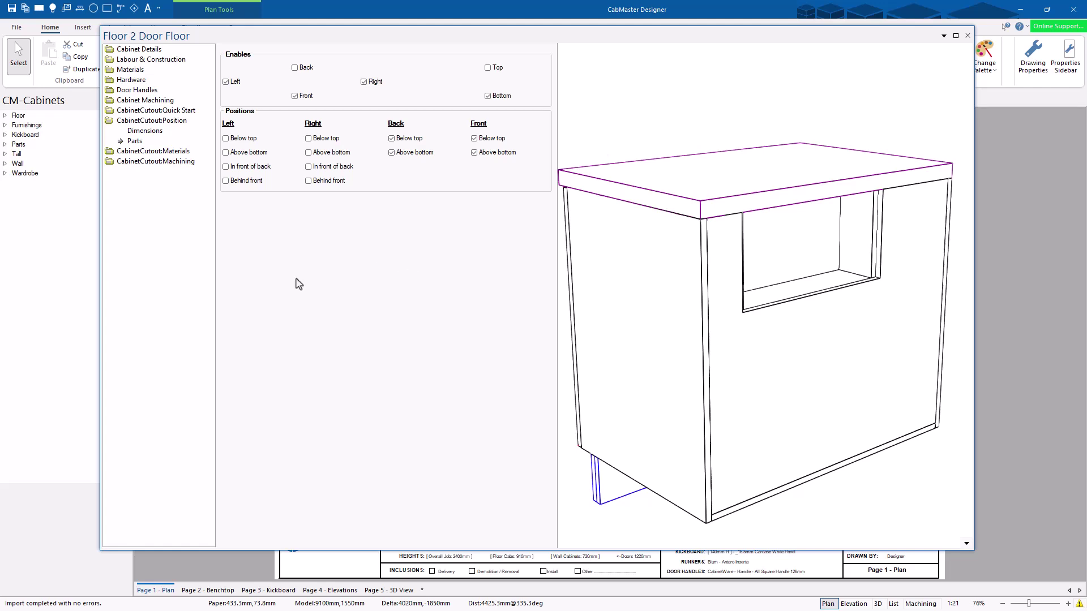
{"action": "left_click", "coordinate": [162, 111]}
{"action": "left_click", "coordinate": [419, 88]}
{"action": "left_click", "coordinate": [596, 337]}
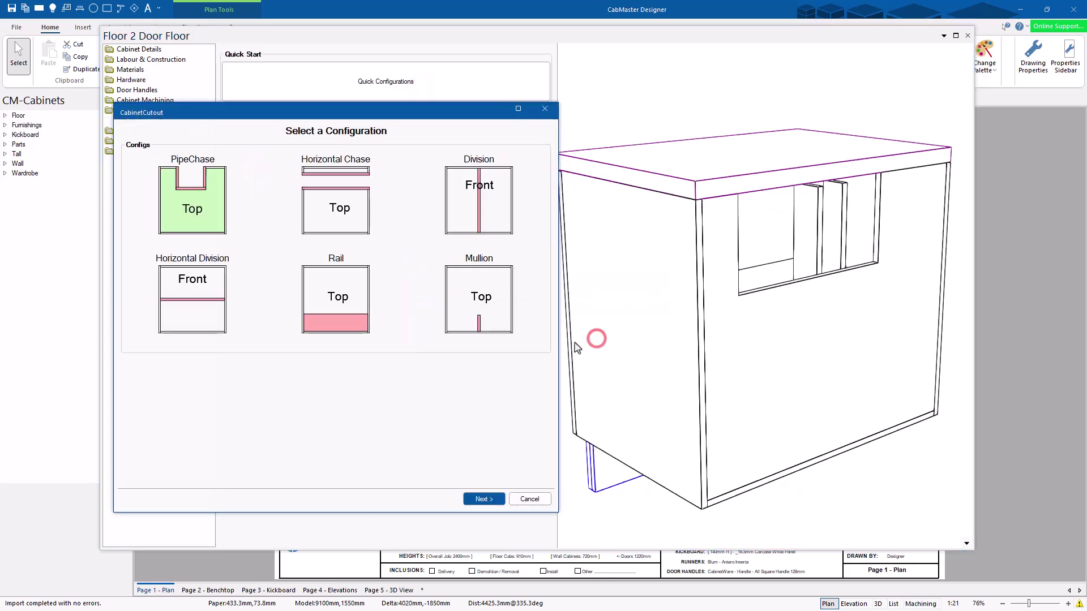
{"action": "left_click", "coordinate": [185, 204]}
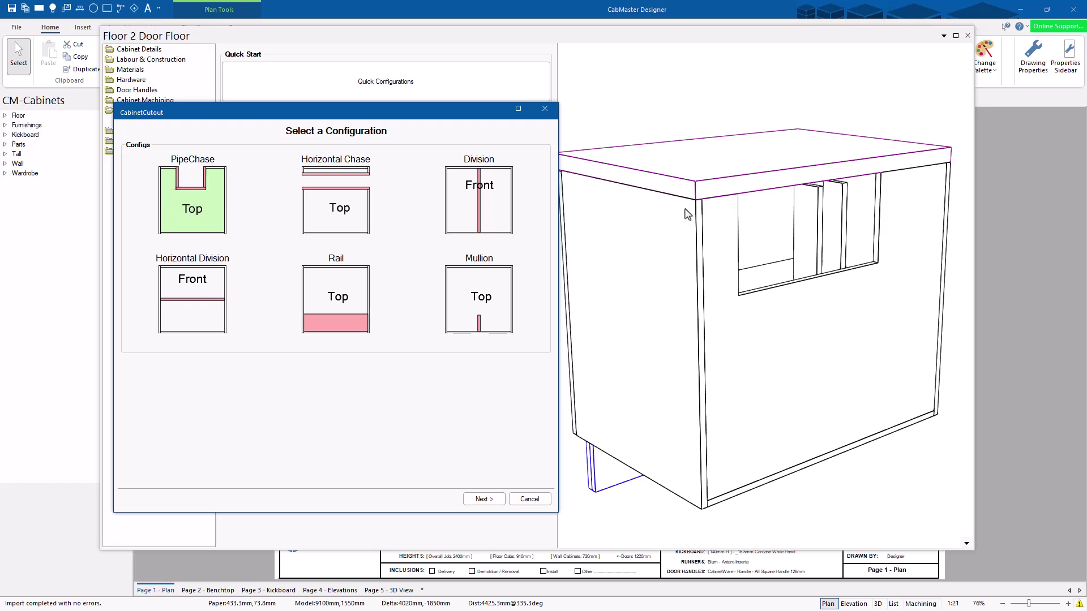
{"action": "left_click", "coordinate": [486, 499]}
Position the pipe chase from the right at a distance of 0 mm and set its width to 250 mm.
{"action": "left_click", "coordinate": [356, 158]}
{"action": "left_click", "coordinate": [358, 176]}
{"action": "double_click", "coordinate": [364, 172]}
{"action": "type", "text": "0"}
{"action": "key", "text": "Tab"}
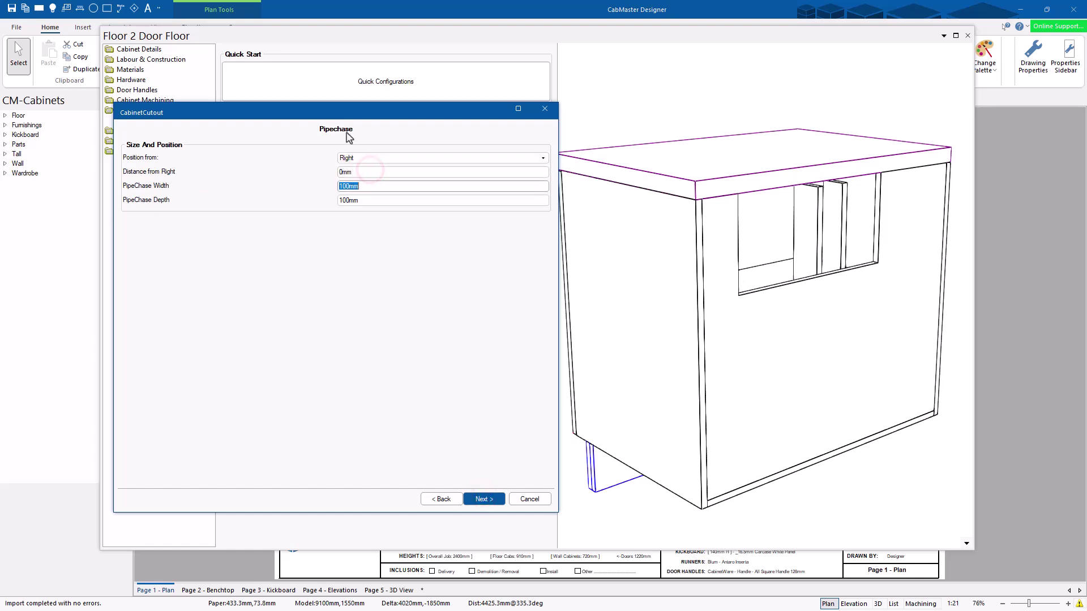
{"action": "type", "text": "250"}
{"action": "key", "text": "Tab"}
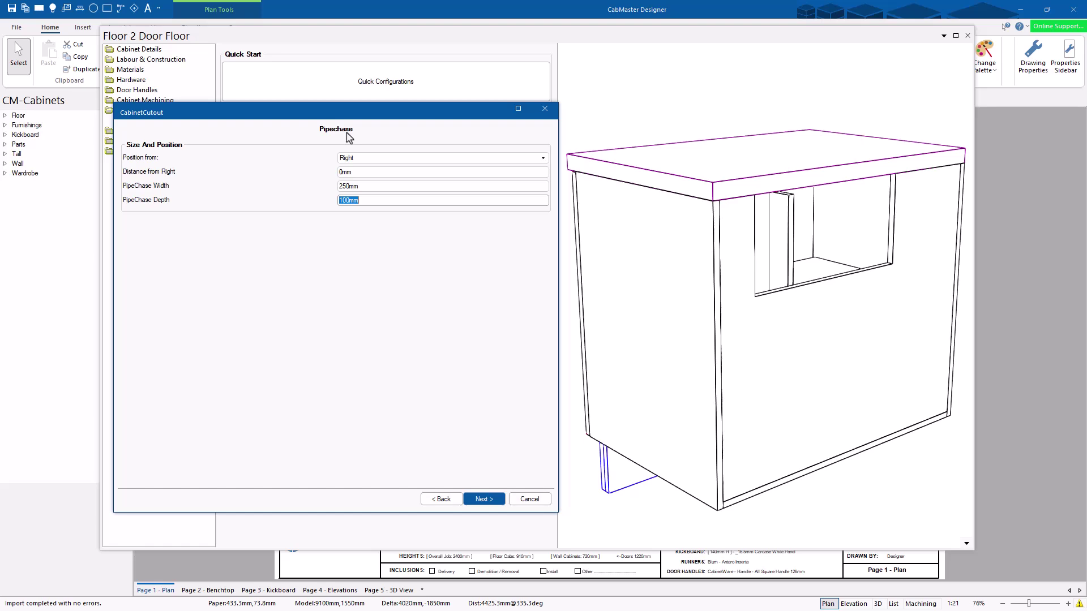
{"action": "left_click", "coordinate": [487, 500]}
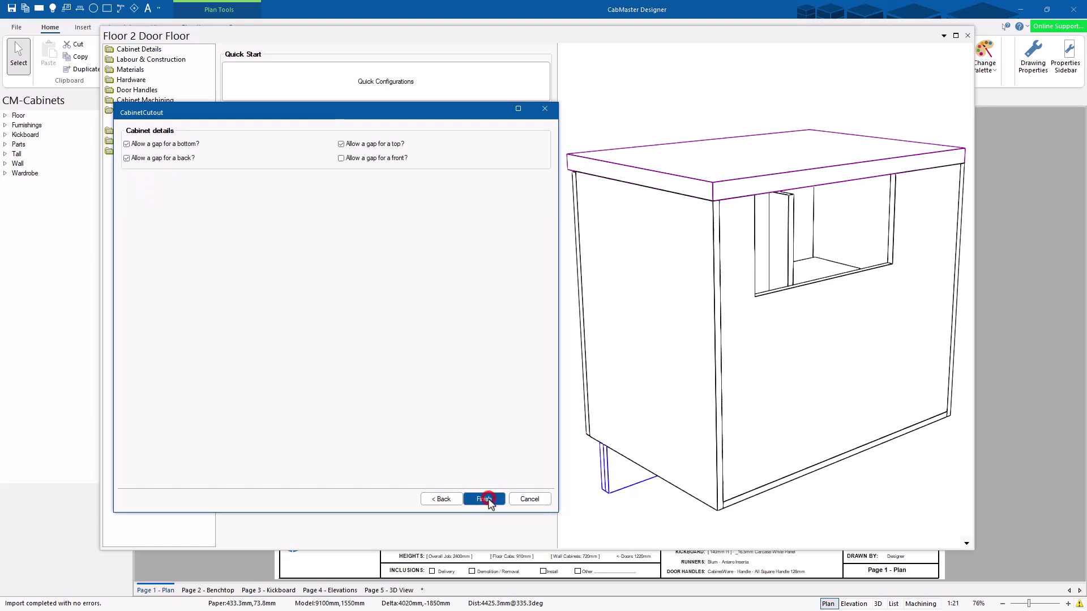
Turn off the gap allowances for the bottom and top, apply the pipe chase configuration, and inspect the cabinet's notched corner.
{"action": "left_click", "coordinate": [159, 143]}
{"action": "left_click", "coordinate": [353, 145]}
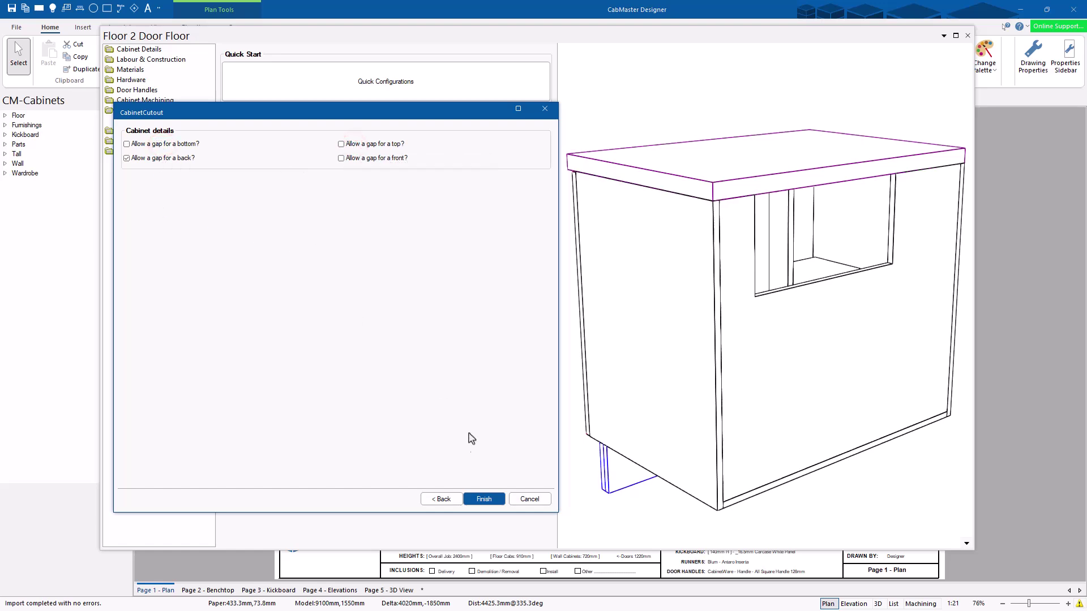
{"action": "left_click", "coordinate": [481, 499]}
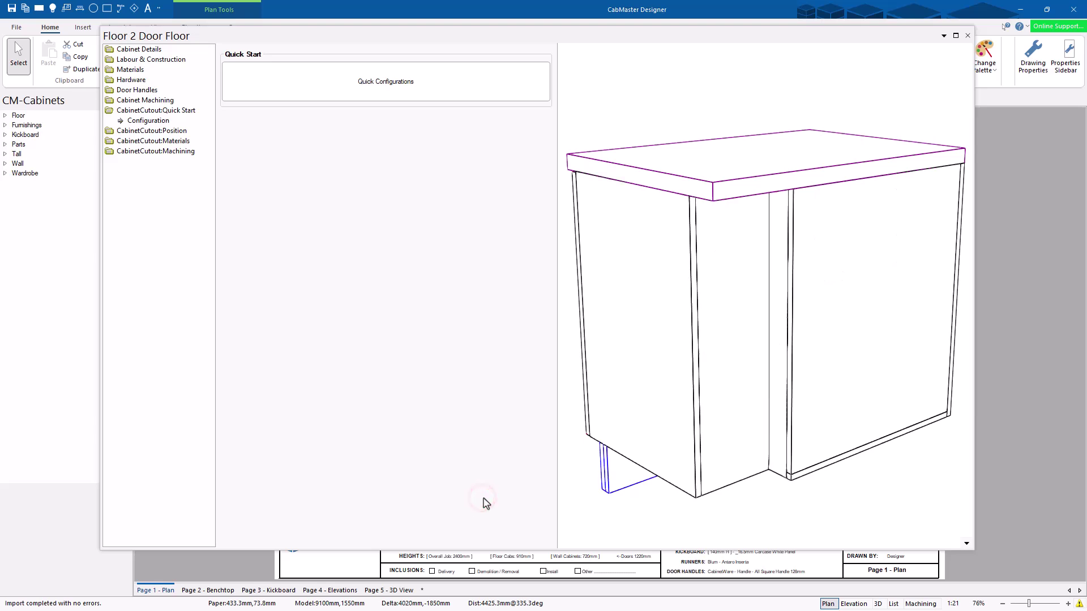
{"action": "left_click_drag", "start_coordinate": [688, 423], "coordinate": [753, 343]}
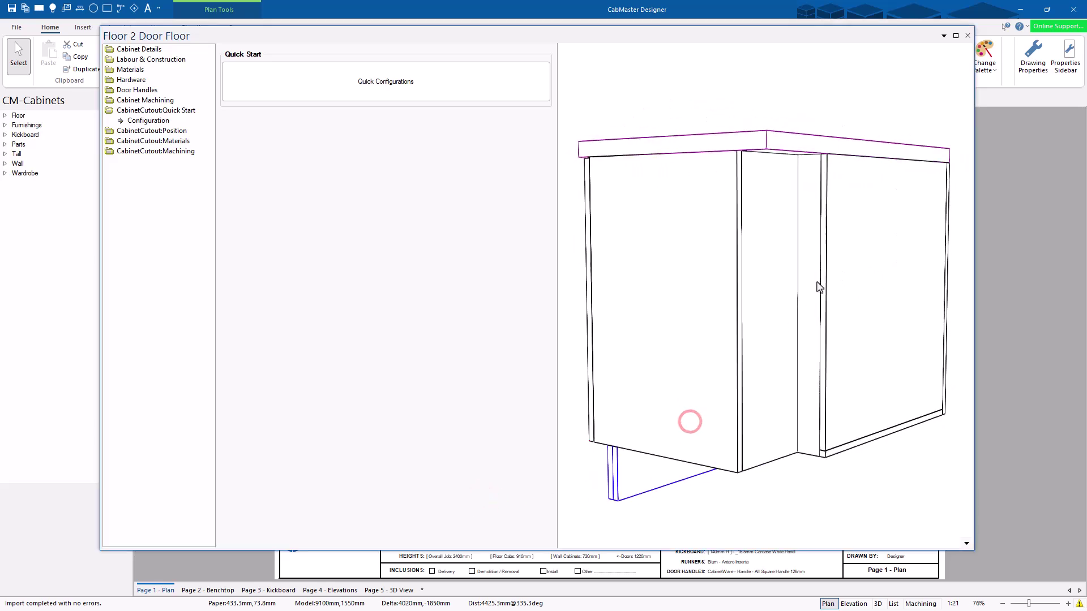
{"action": "mouse_move", "coordinate": [818, 375]}
{"action": "left_mouse_down"}
{"action": "mouse_move", "coordinate": [801, 389]}
{"action": "mouse_move", "coordinate": [938, 376]}
{"action": "left_mouse_up"}
{"action": "mouse_move", "coordinate": [813, 420]}
{"action": "left_mouse_down"}
{"action": "mouse_move", "coordinate": [878, 417]}
{"action": "mouse_move", "coordinate": [735, 290]}
{"action": "mouse_move", "coordinate": [767, 464]}
{"action": "left_mouse_up"}
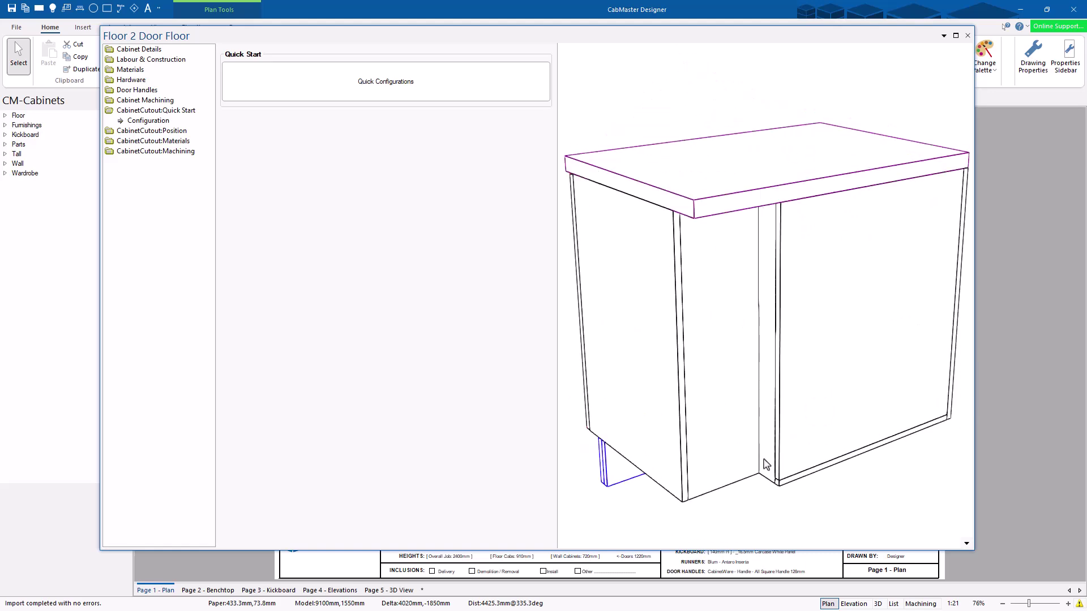